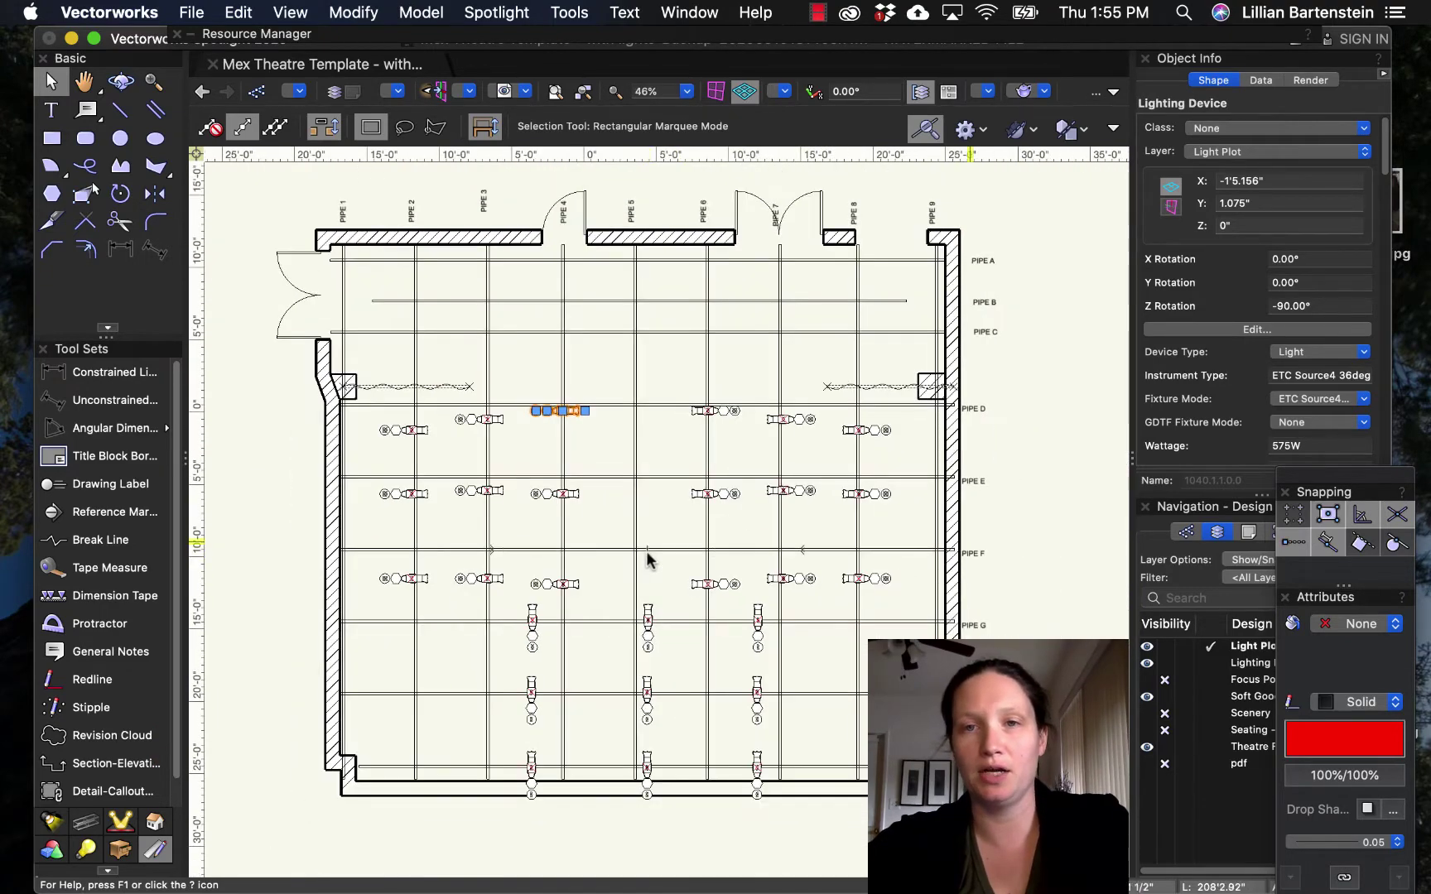
Step: Open the Light Plot Drafting sheet layer, moving the Snapping and Attributes palettes clear of the sheet list
key(h)
scroll(646, 552, up, 2)
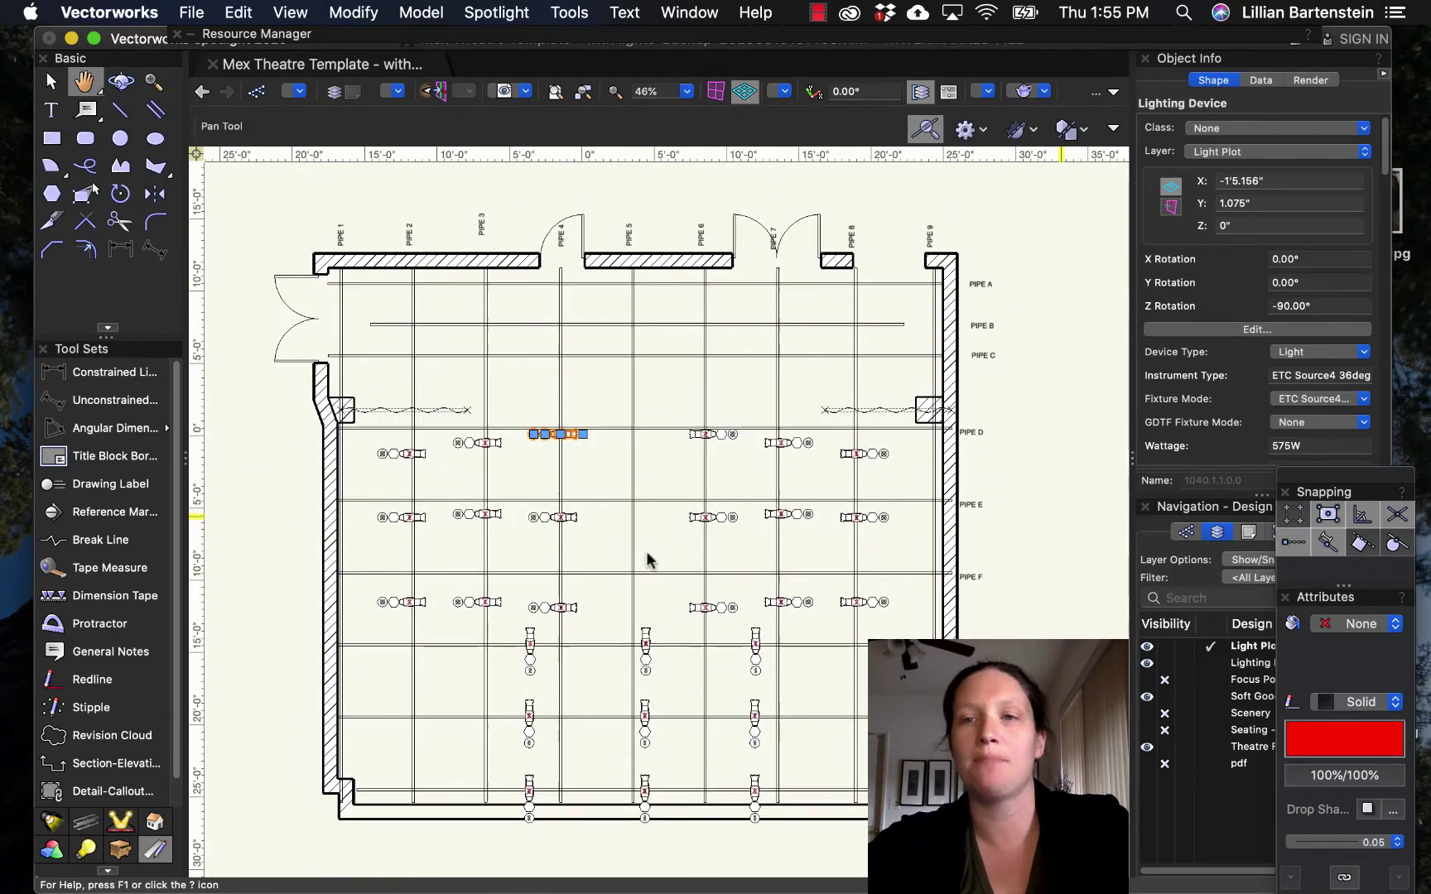
key(x)
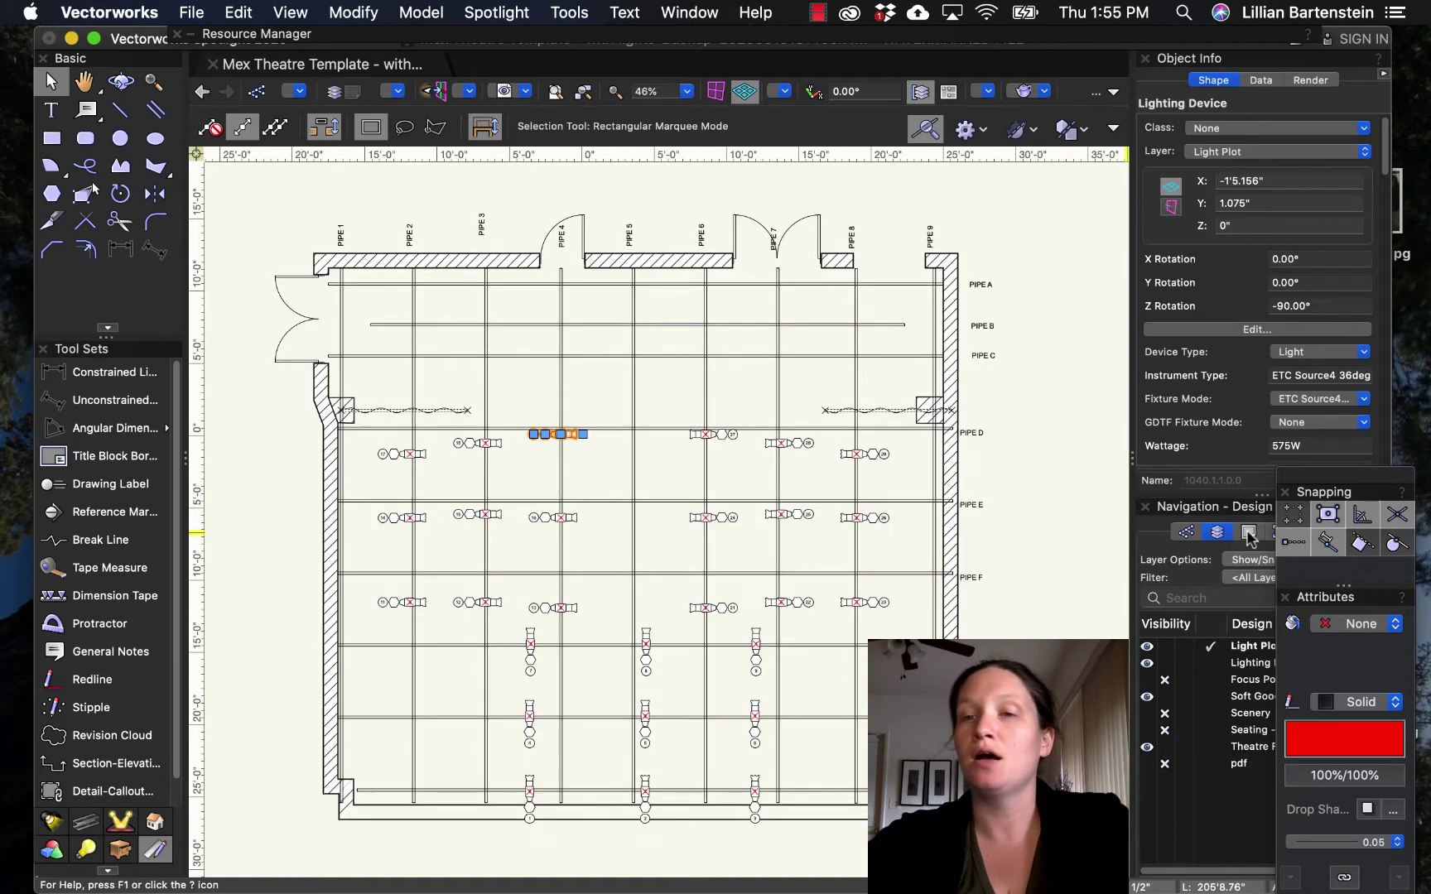
click(1248, 533)
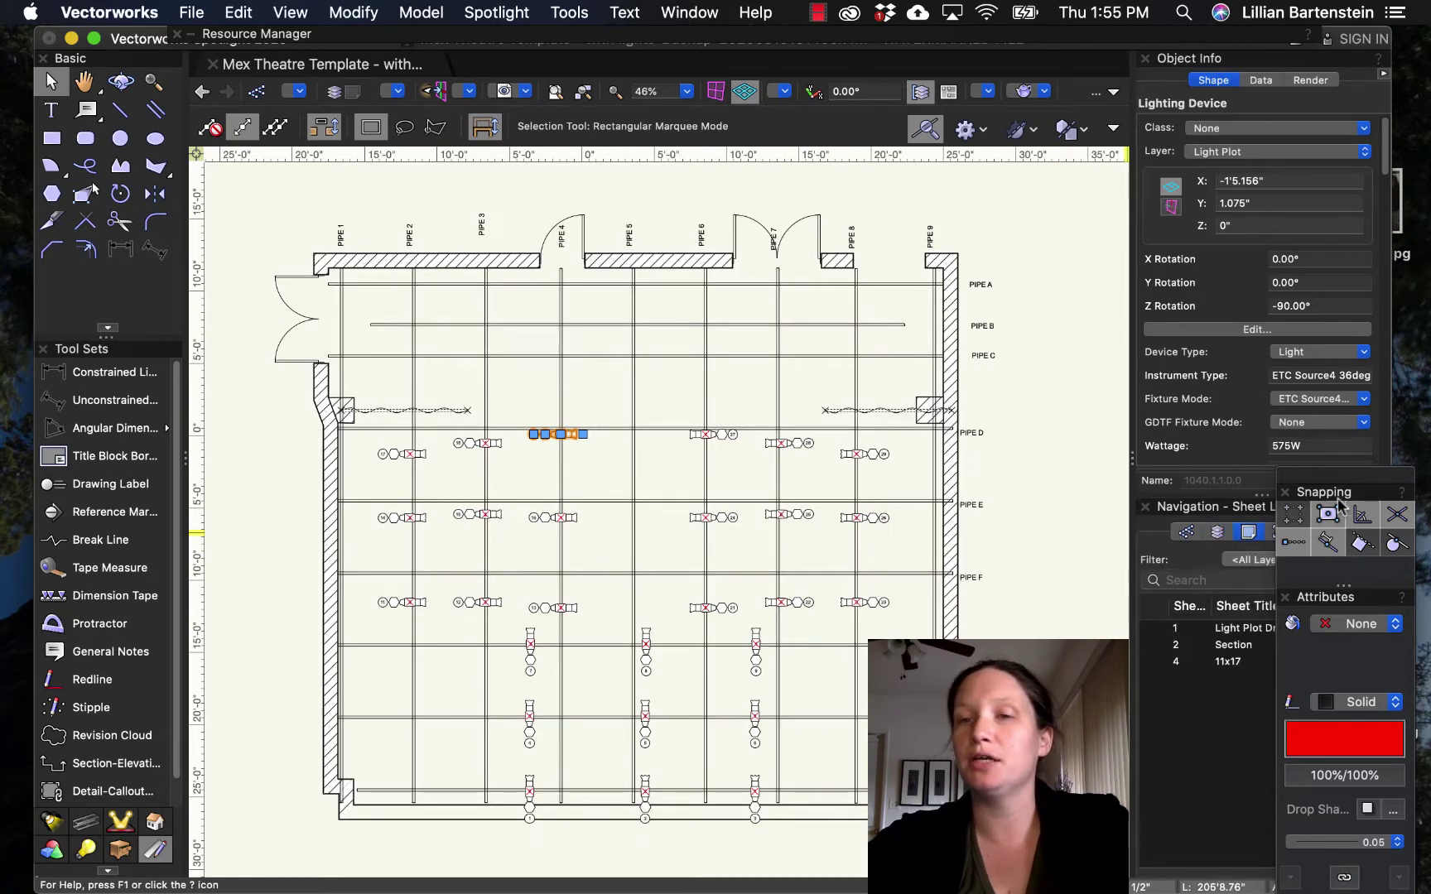
drag(1339, 497, 1344, 121)
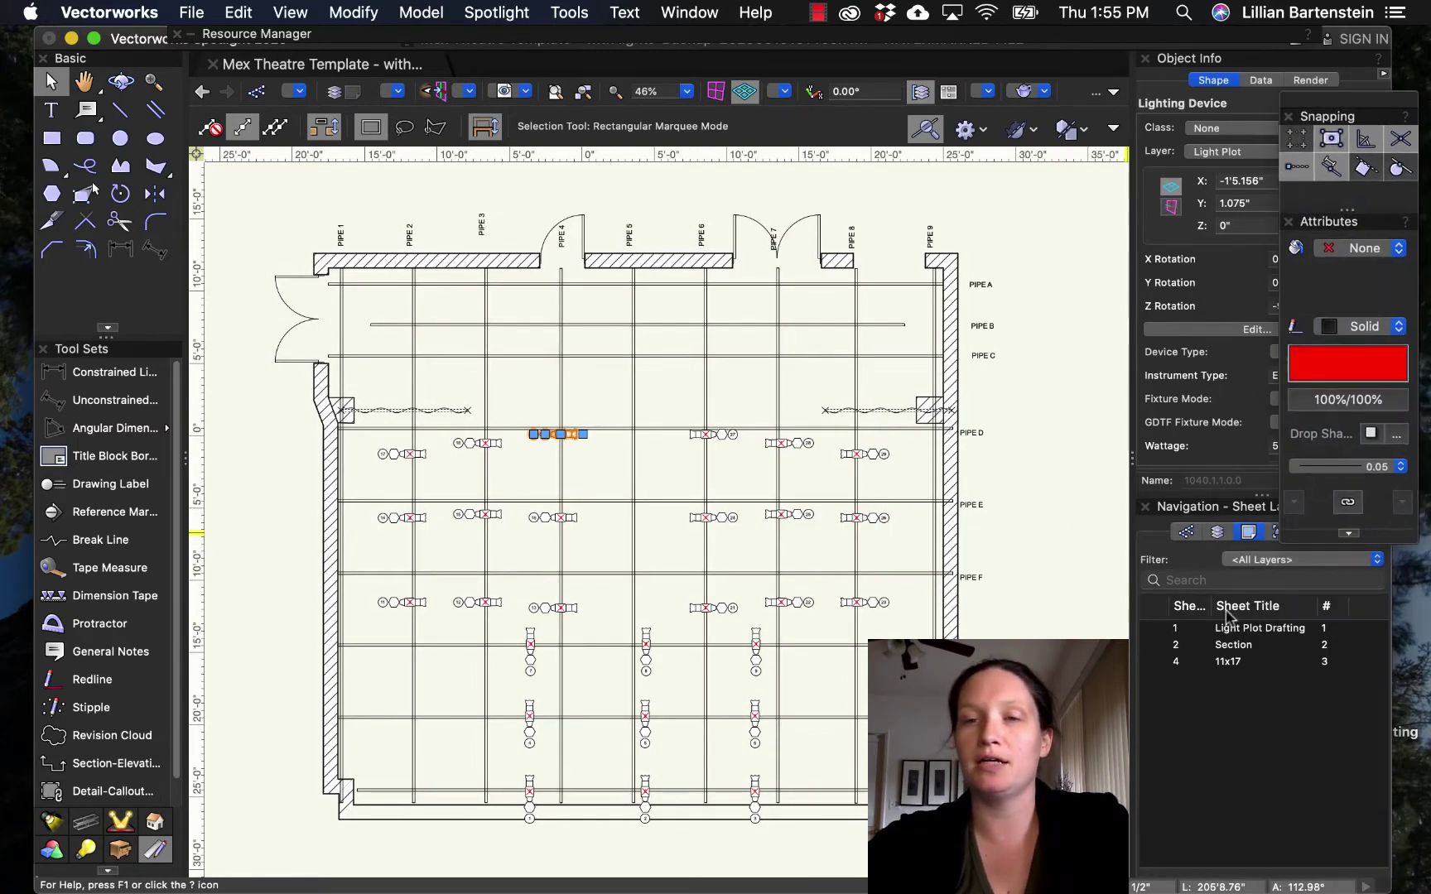
click(1243, 631)
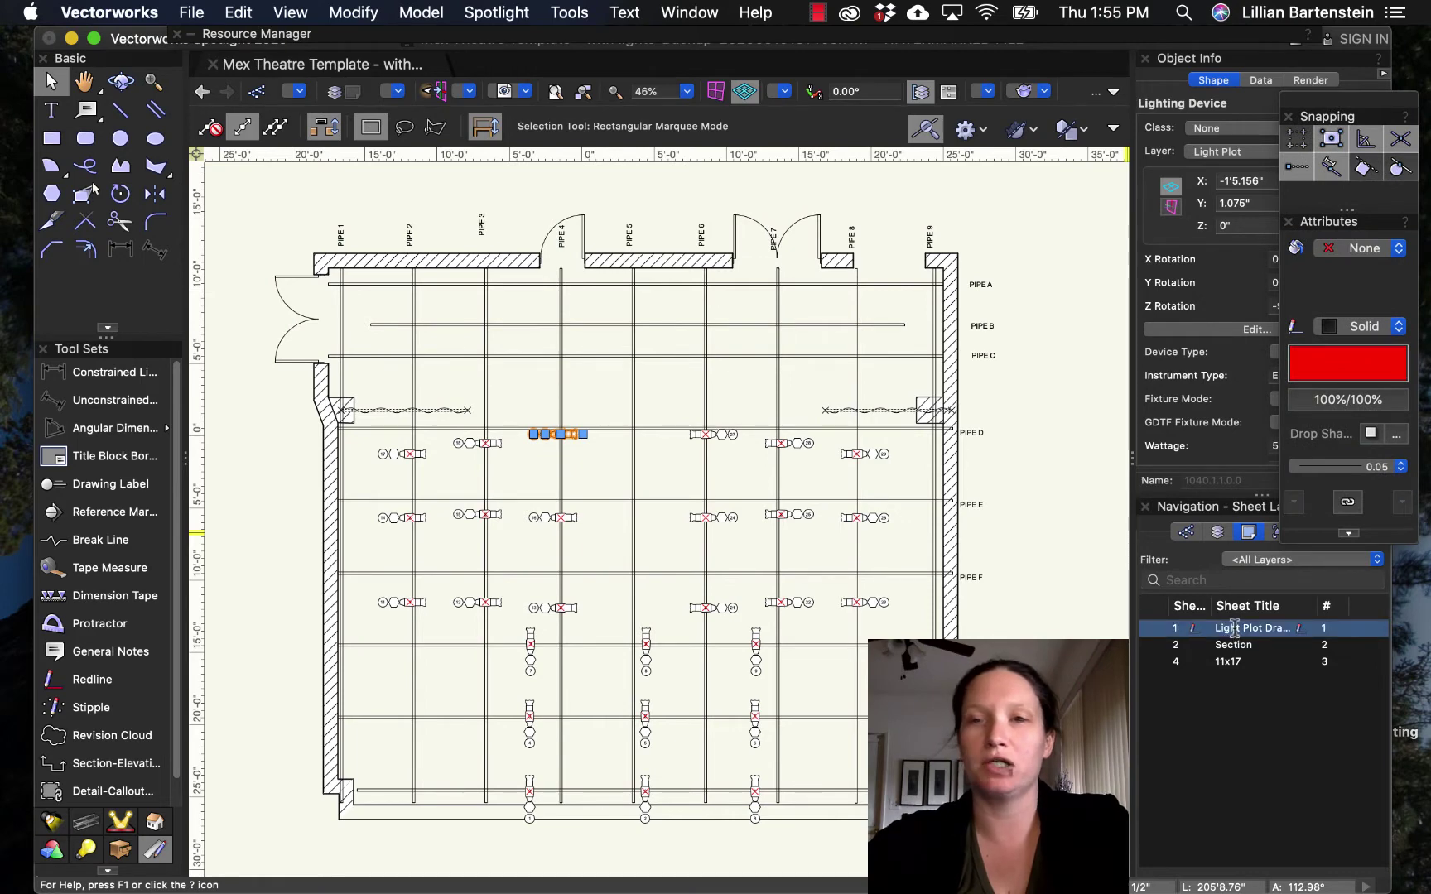
double_click(1234, 628)
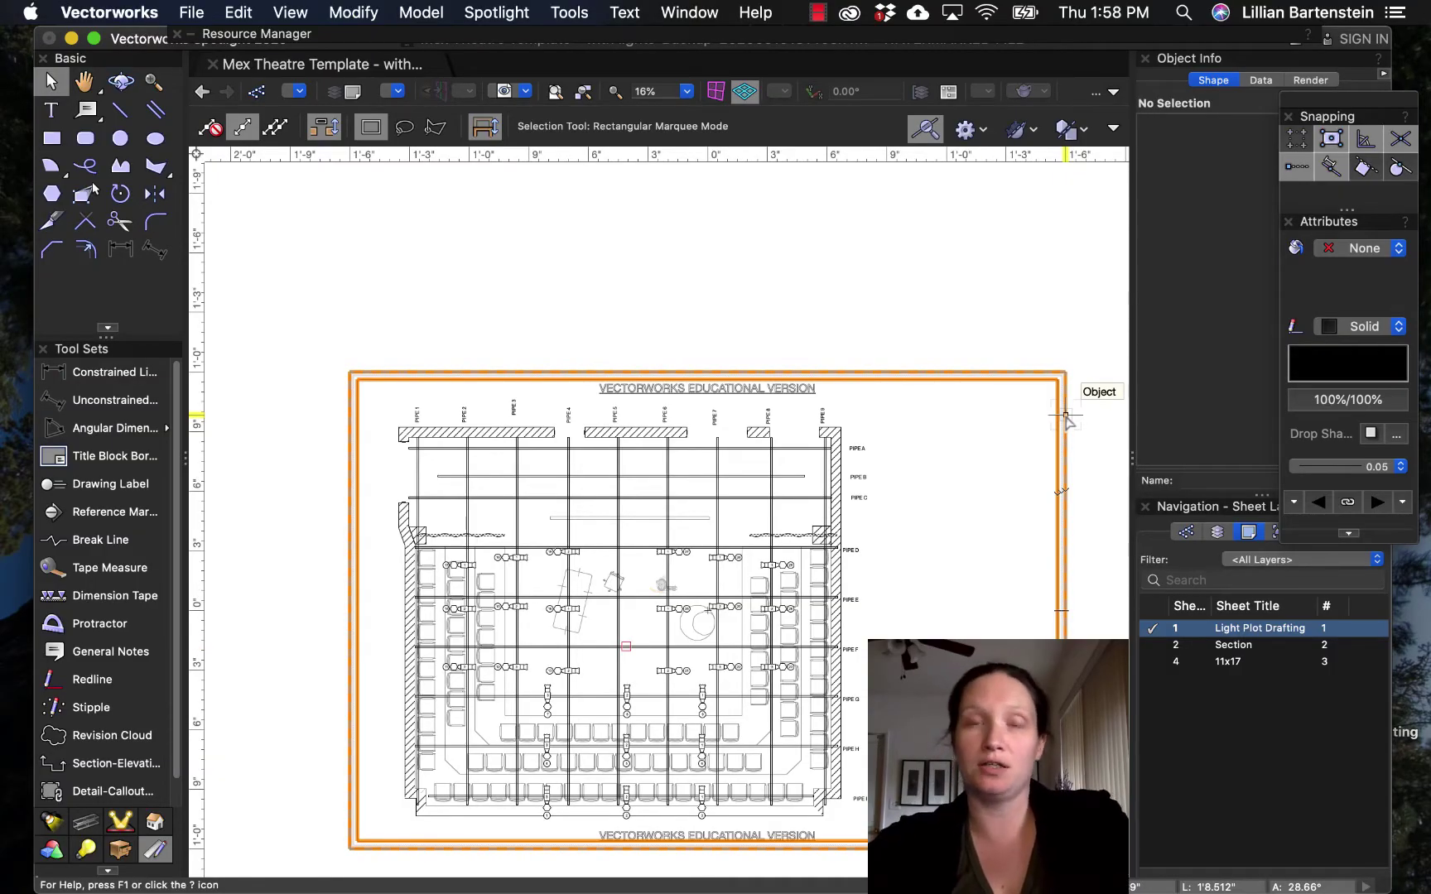
key(h)
drag(932, 610, 856, 543)
key(x)
scroll(856, 543, up, 1)
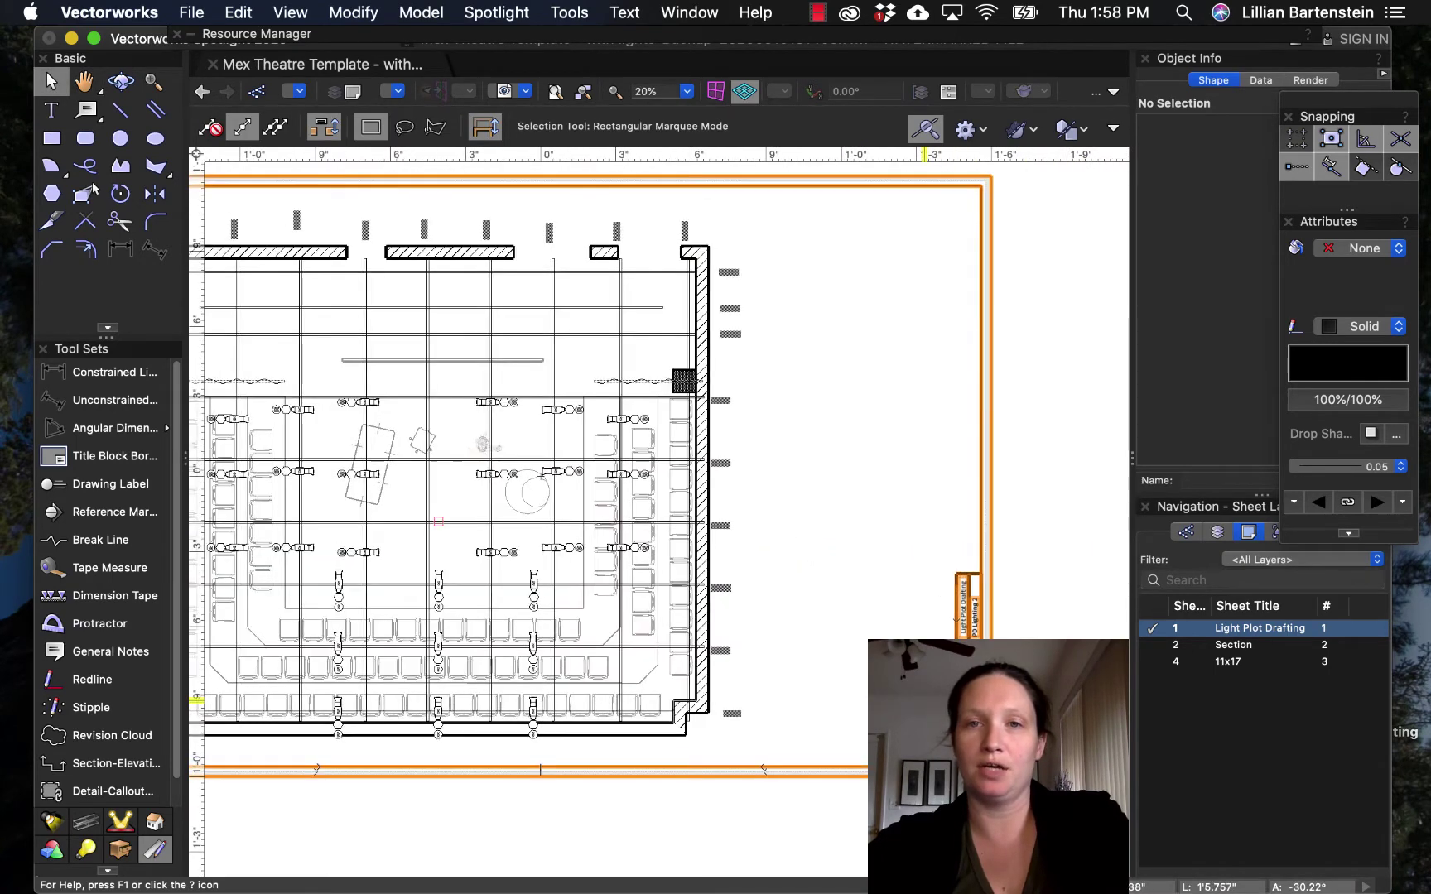
scroll(912, 693, down, 1)
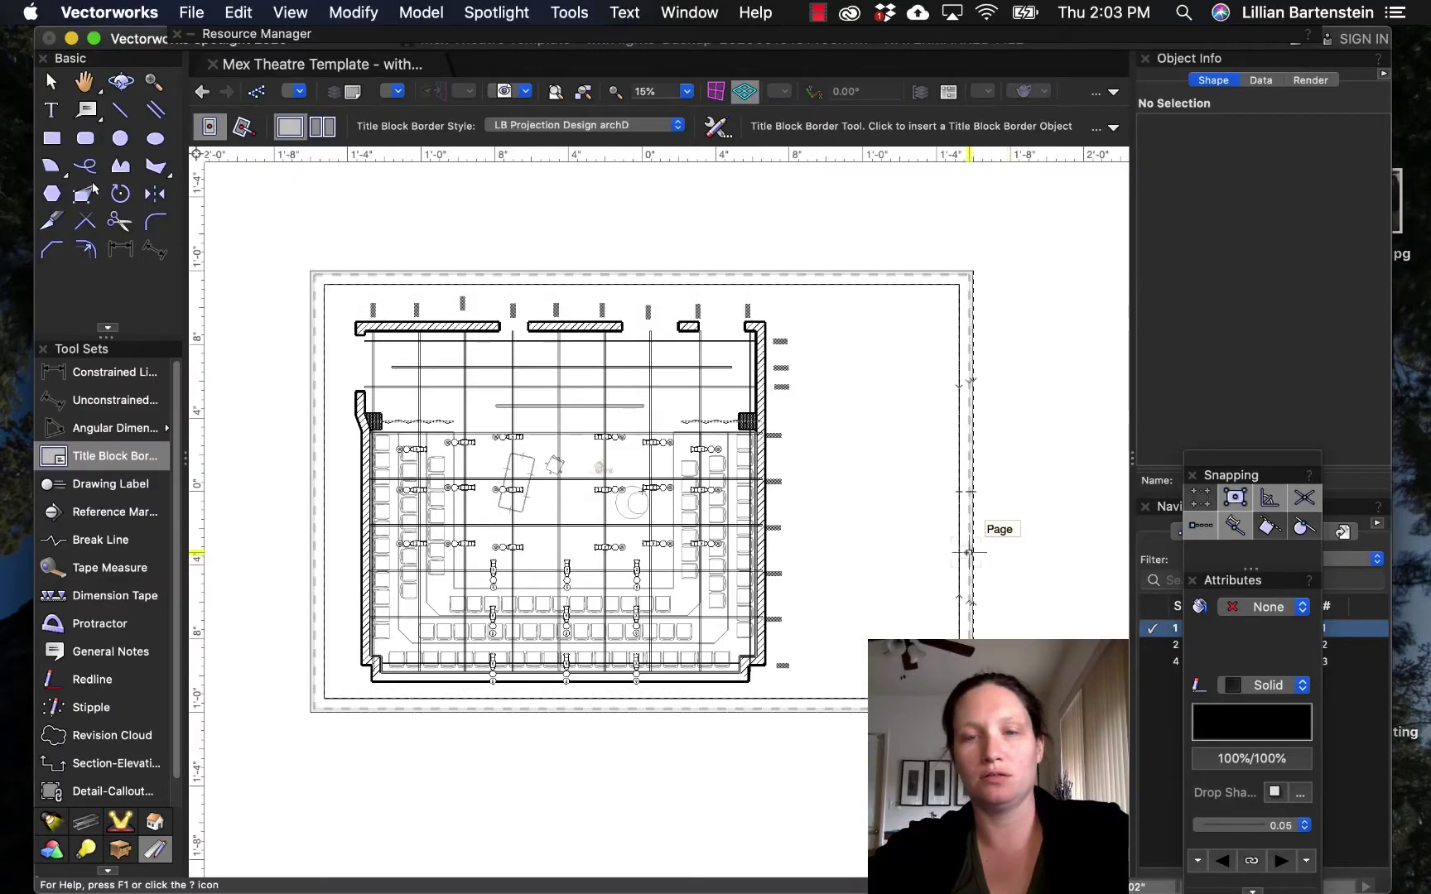
click(969, 551)
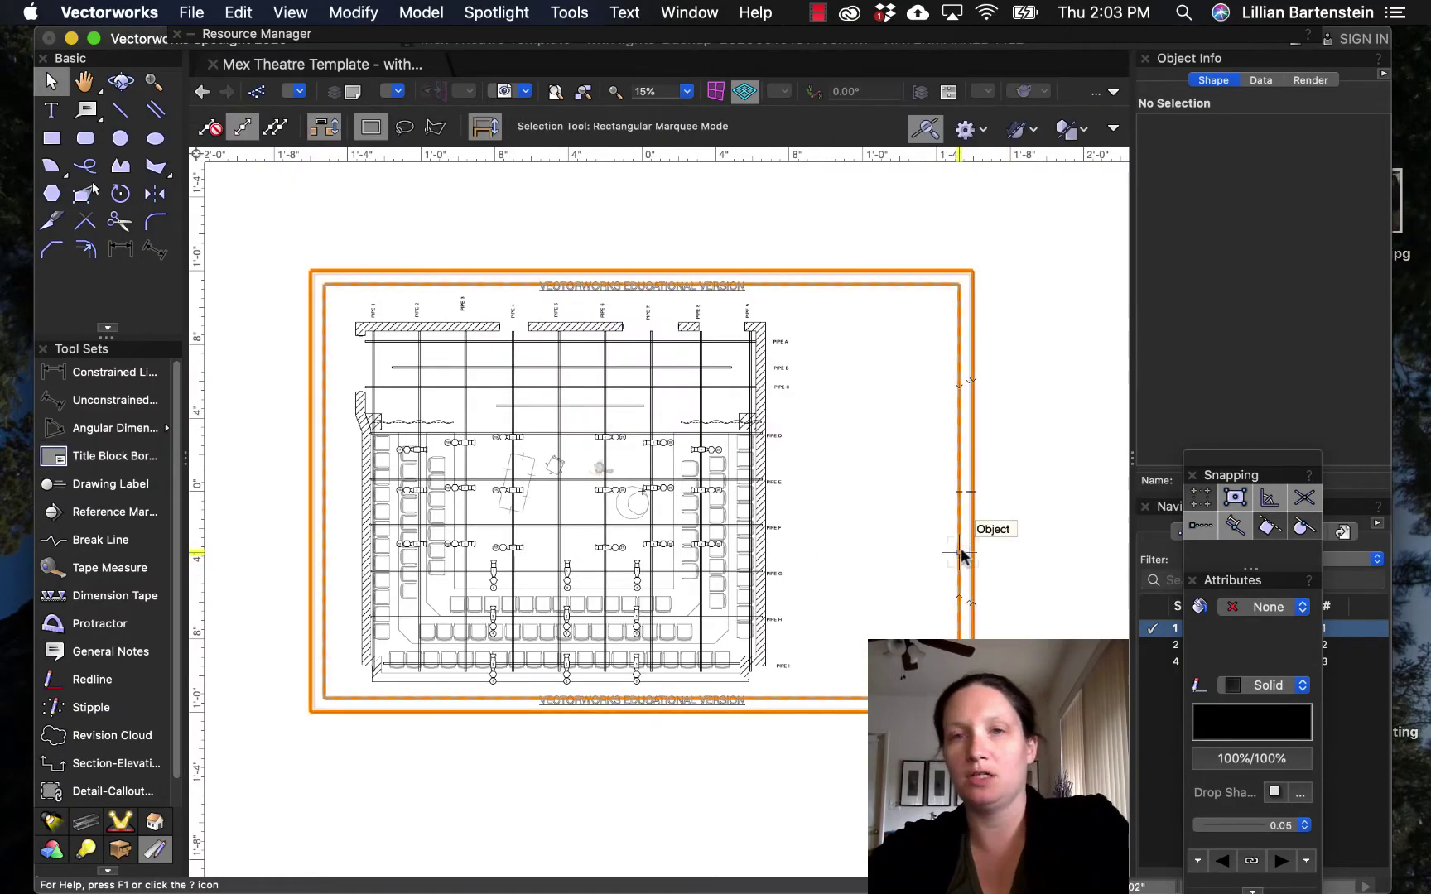
click(960, 557)
click(945, 567)
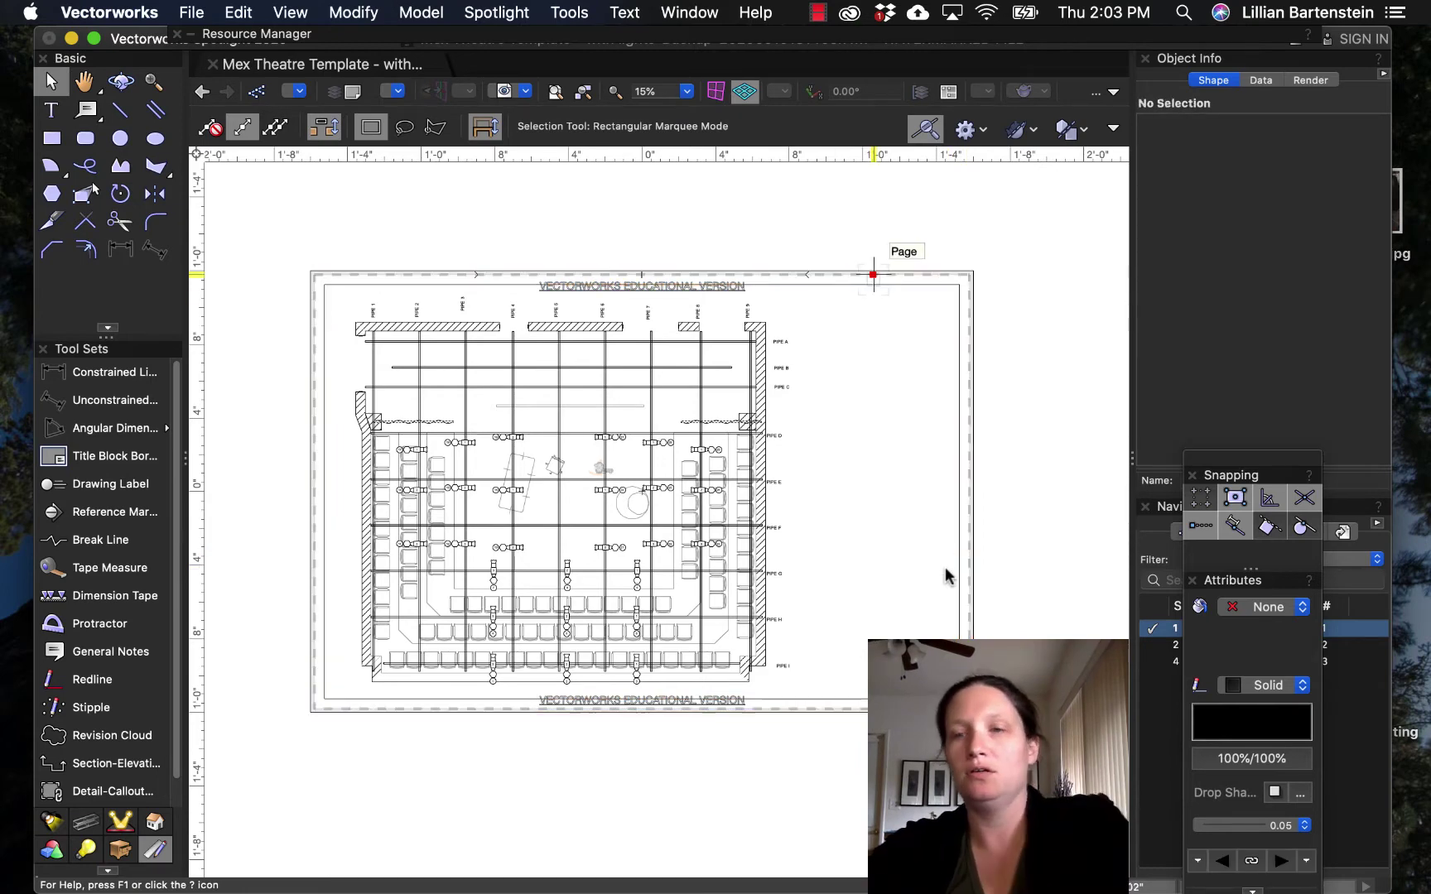
key(super+z)
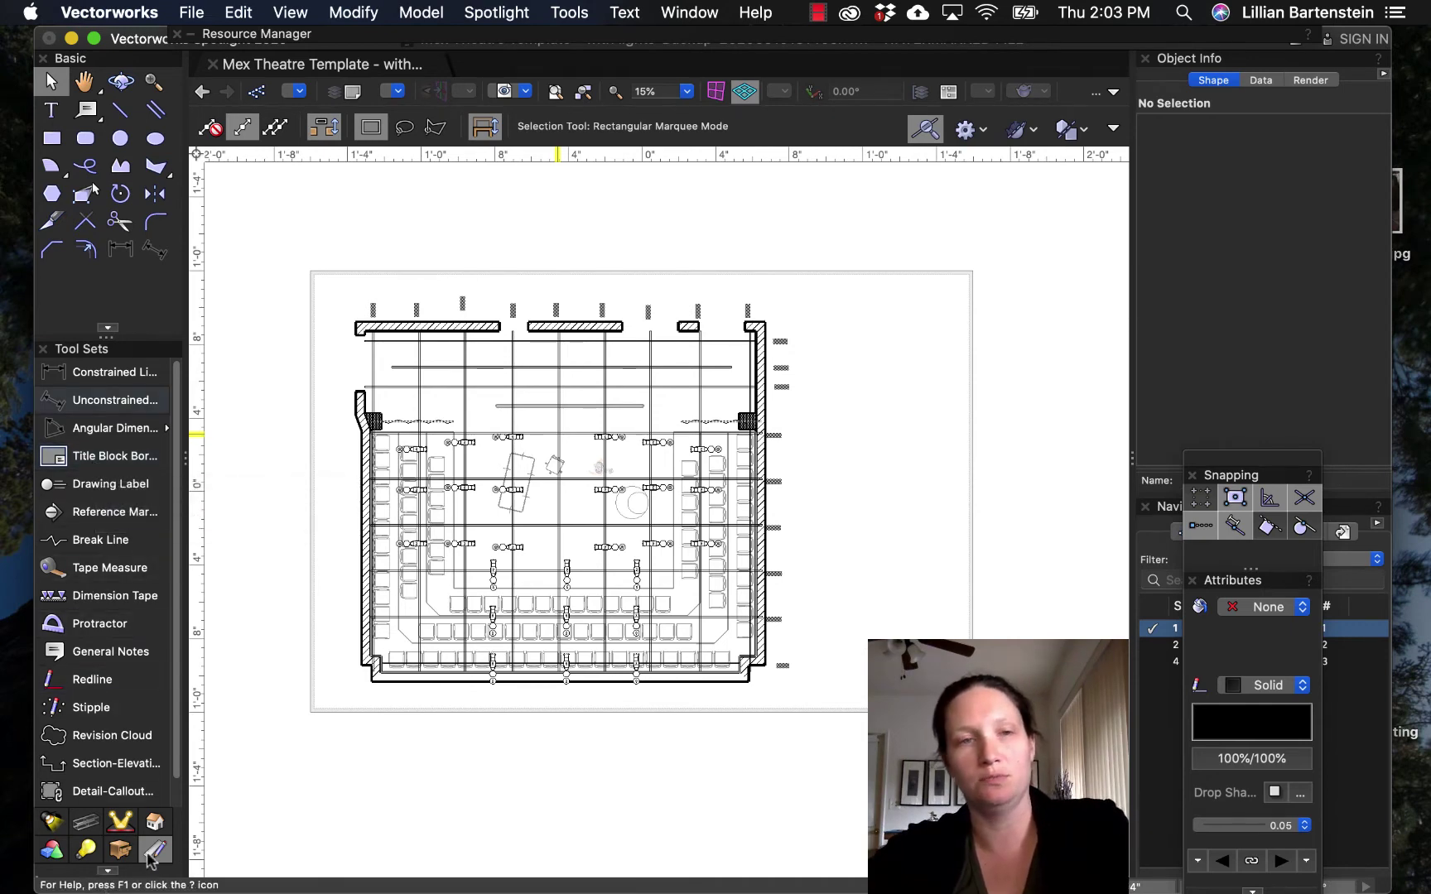
Step: Search the title block border styles for "usitt" and choose USITT Title Block Vertical as the style to insert
click(108, 457)
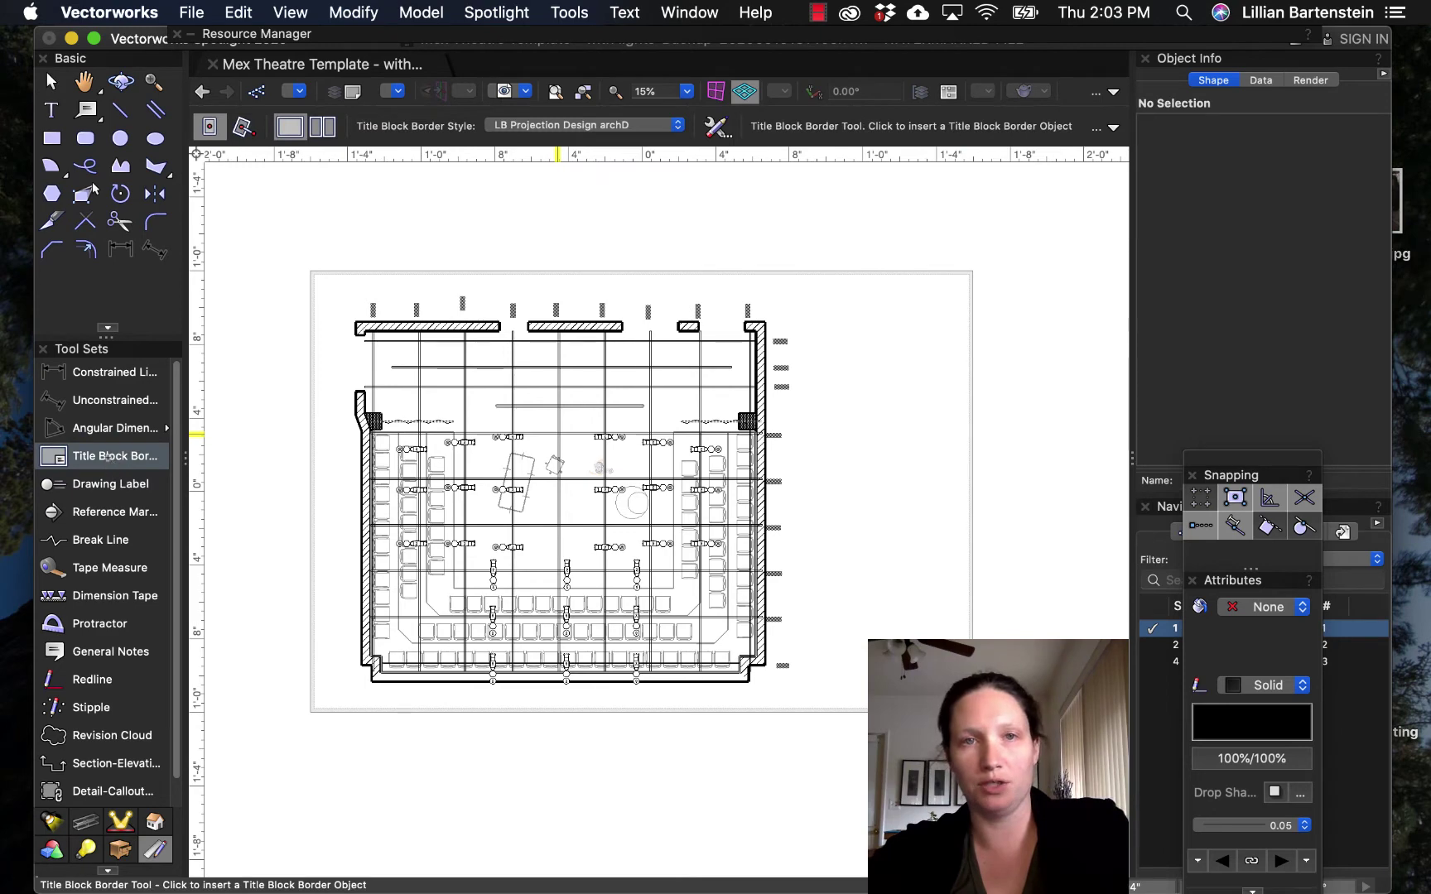
click(677, 125)
click(678, 126)
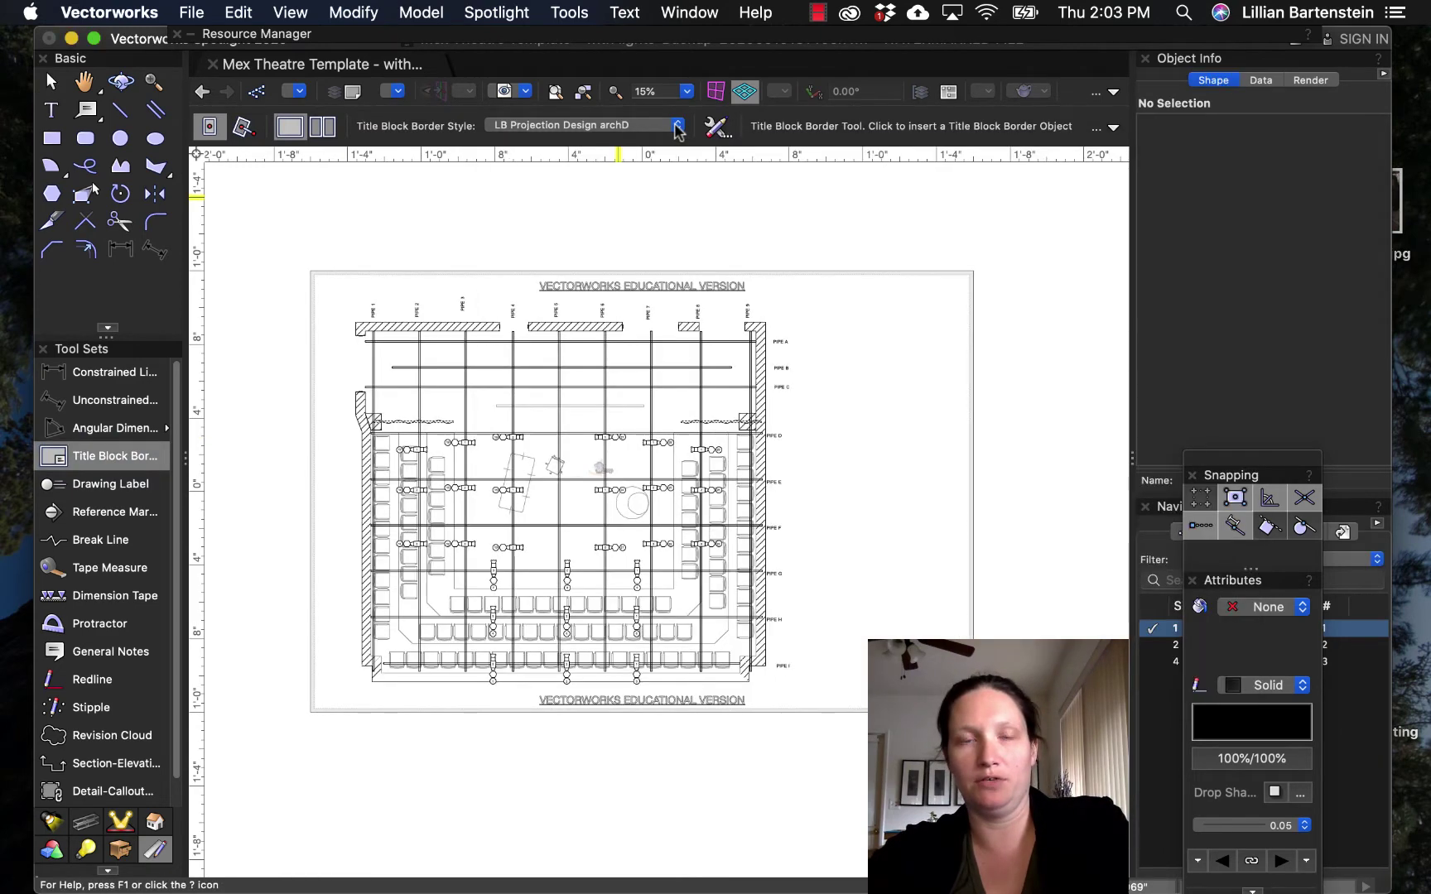
click(678, 126)
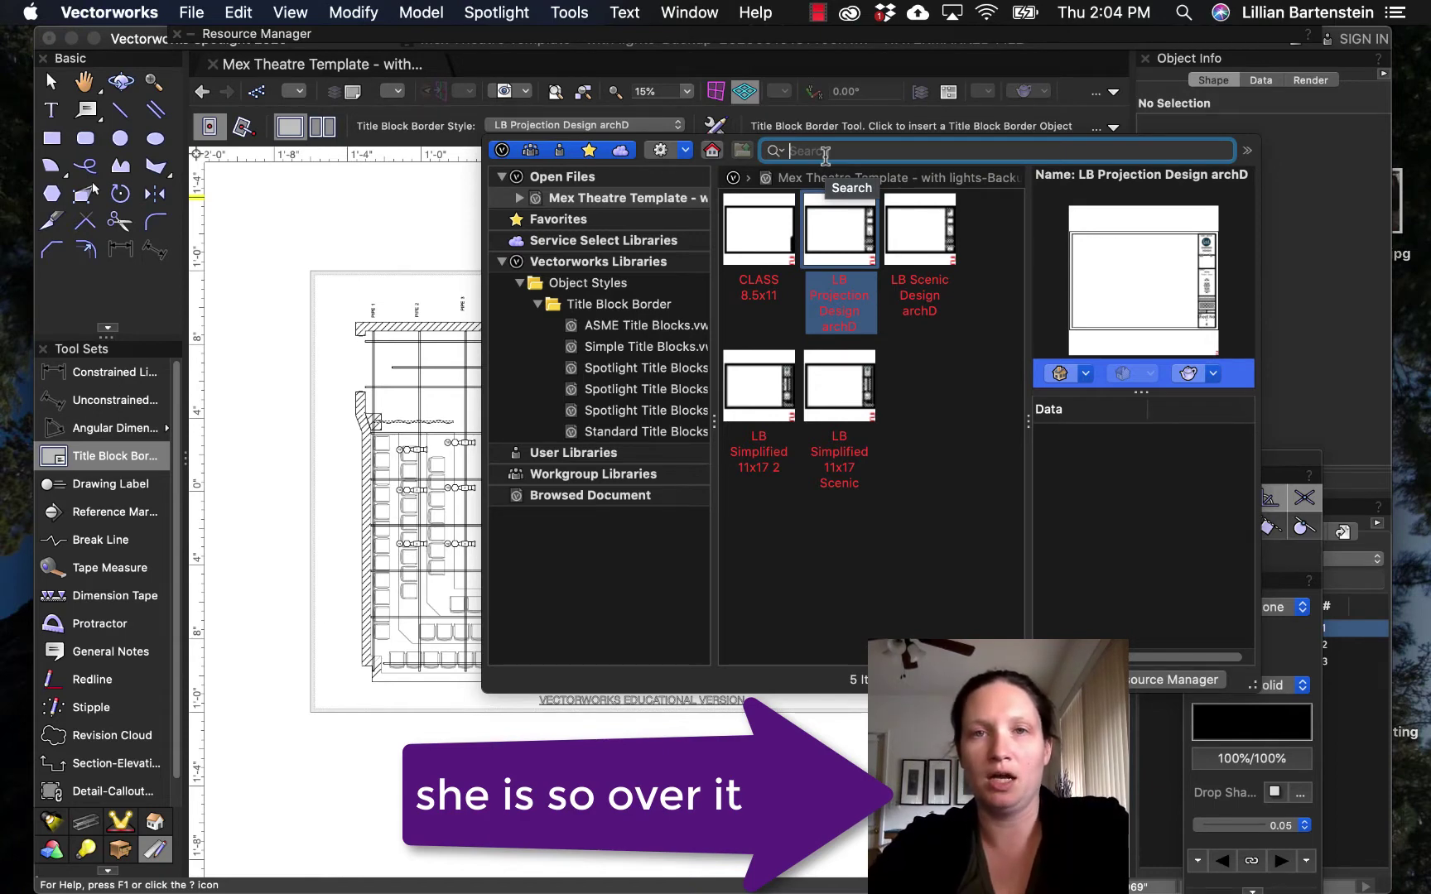
text(usitt)
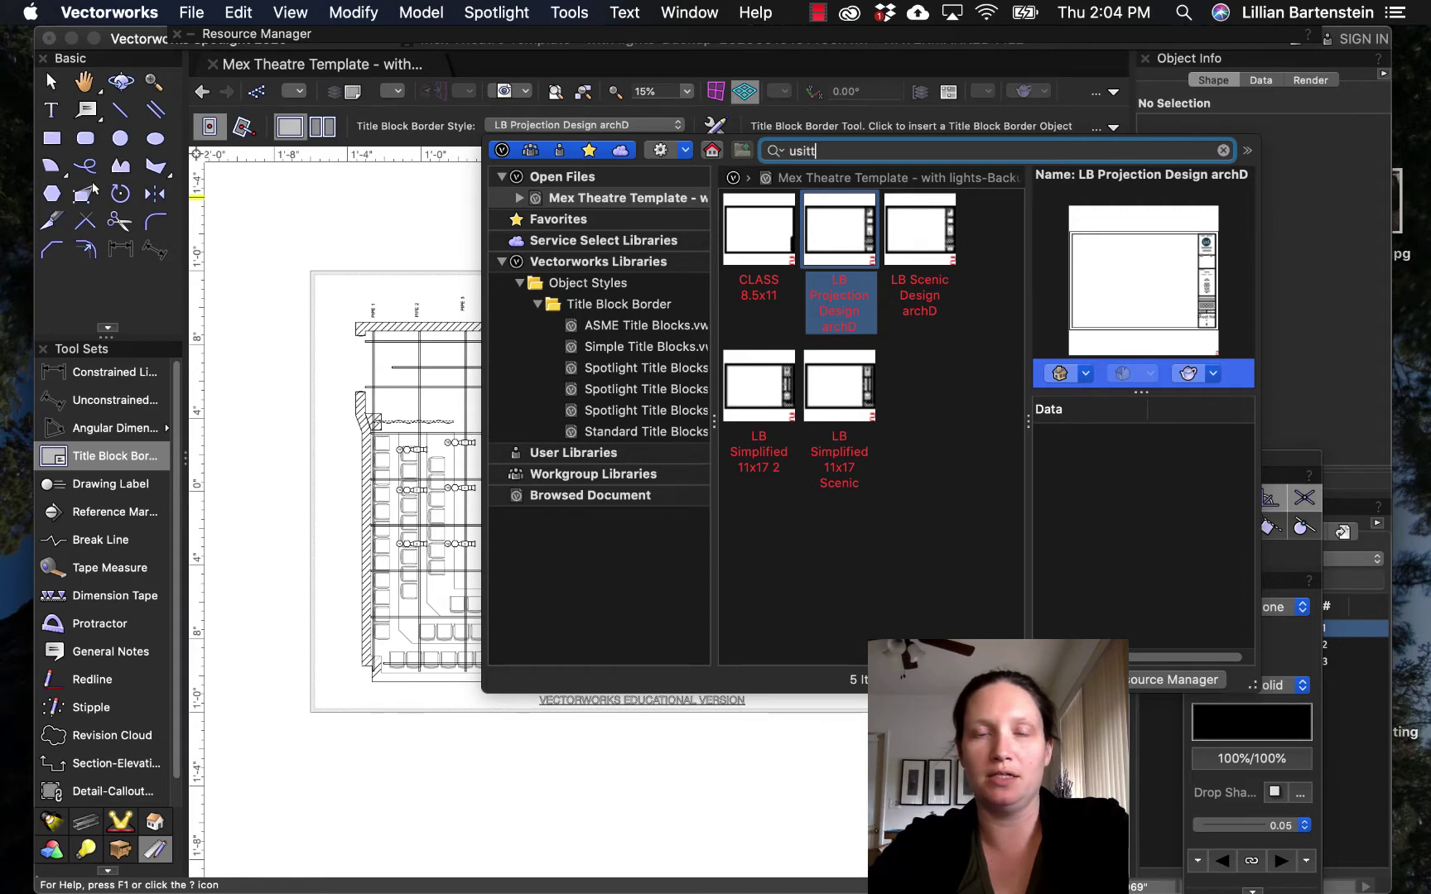
key(Return)
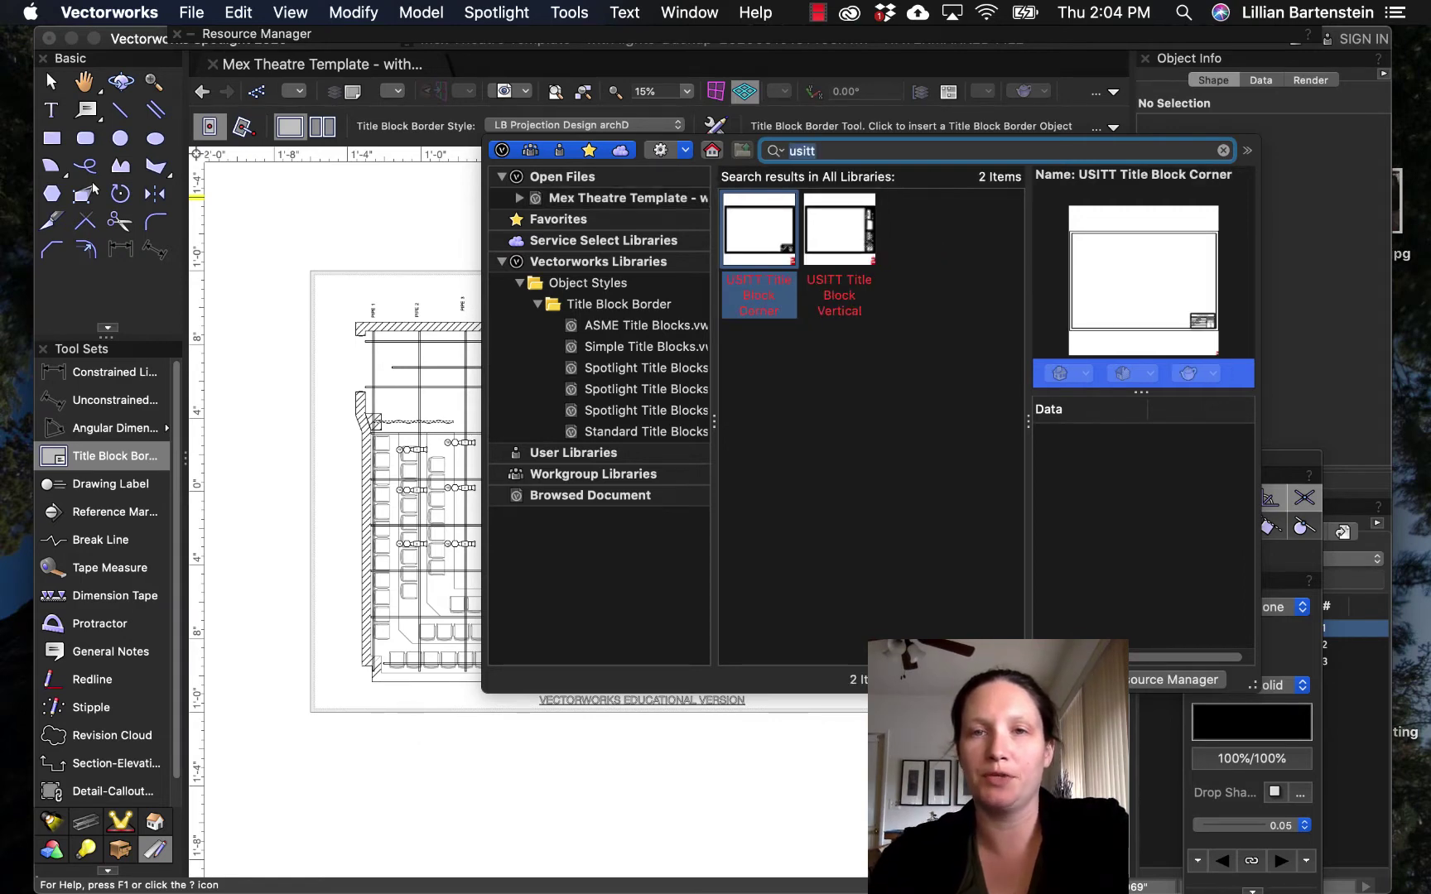
click(853, 278)
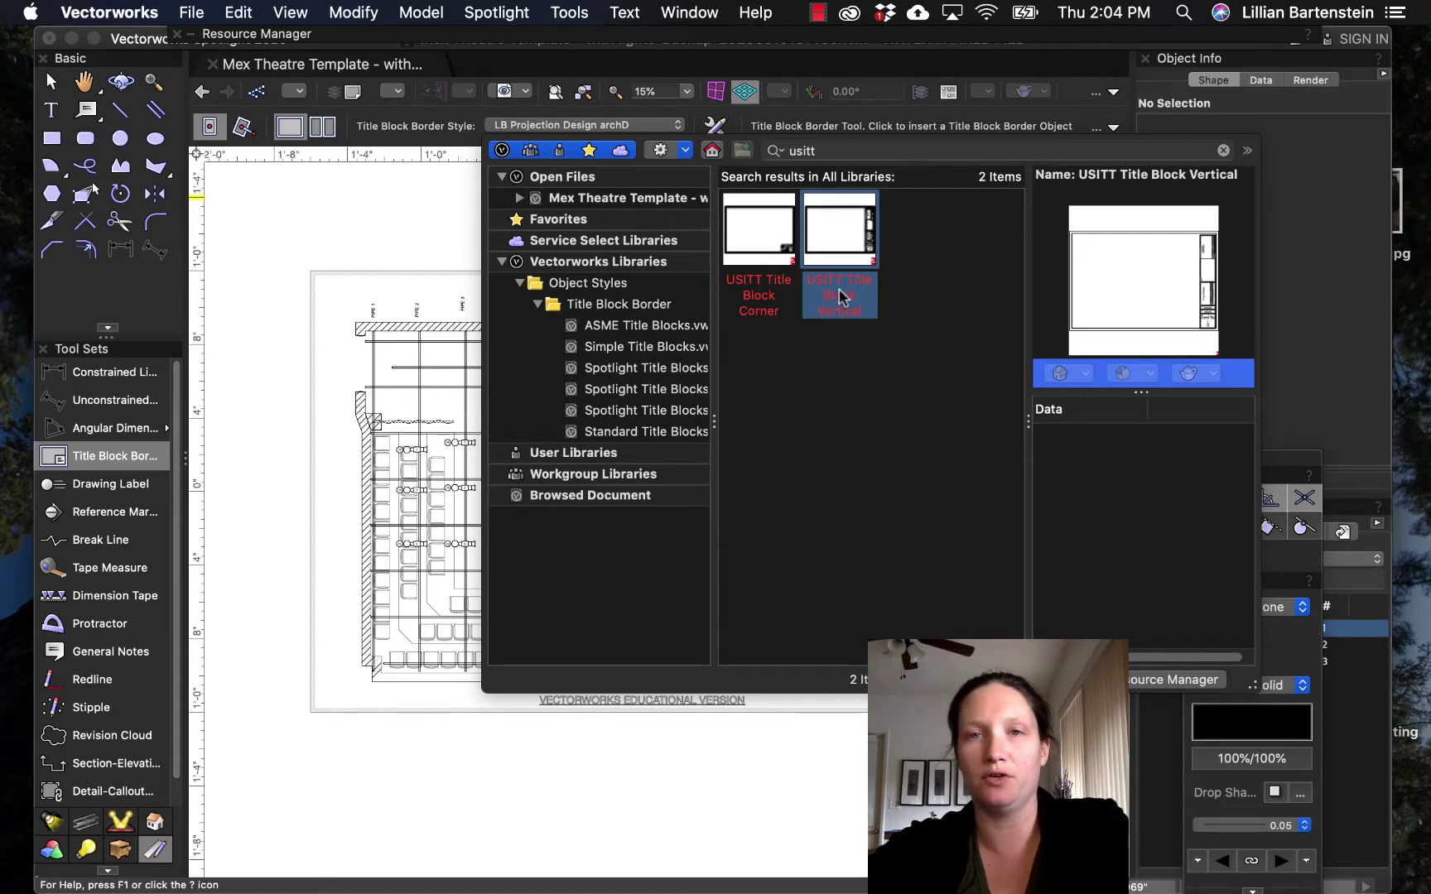
double_click(840, 297)
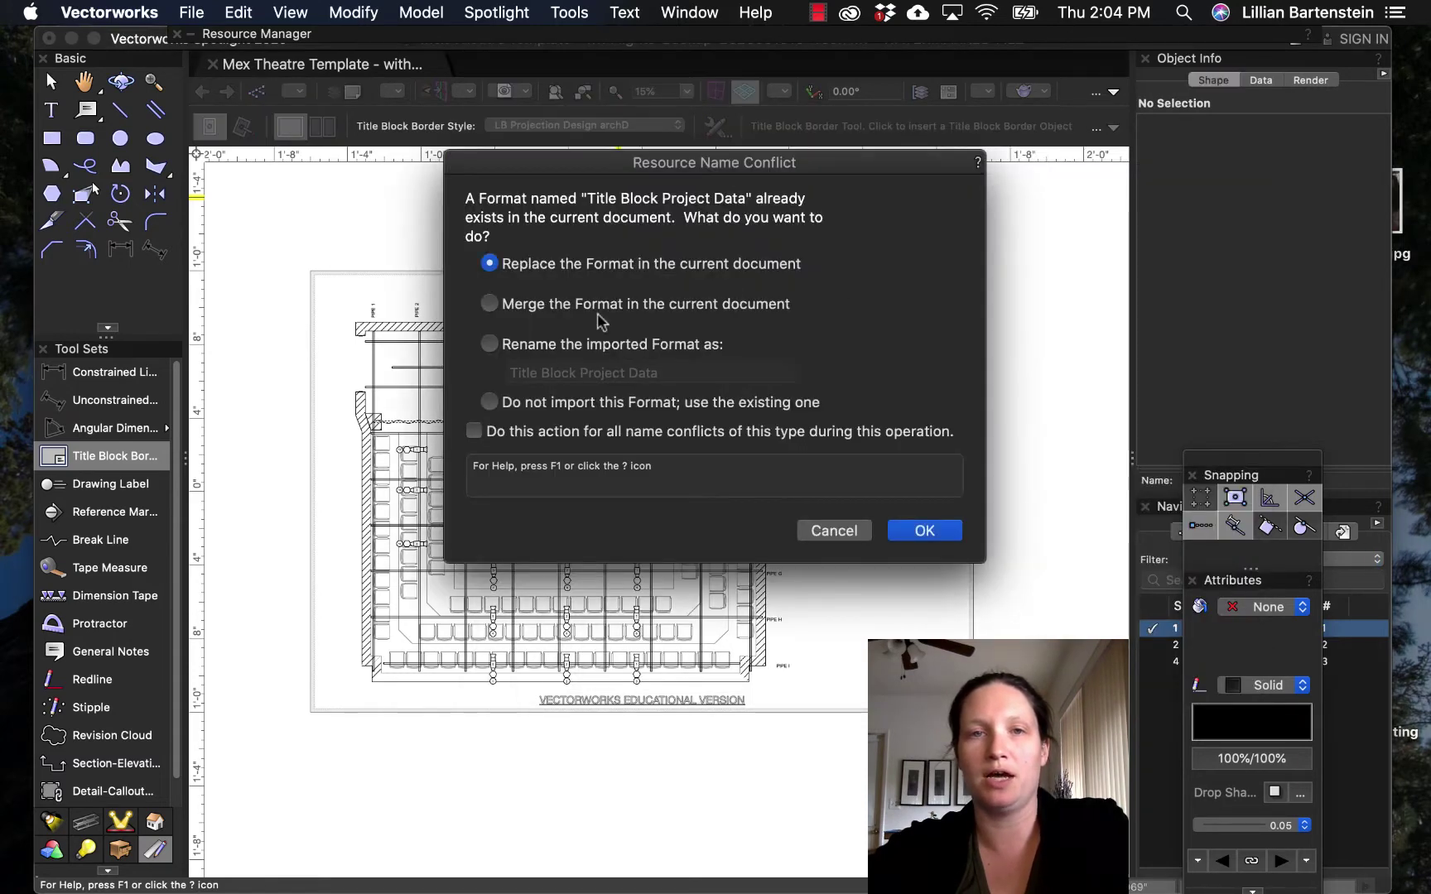
Step: Replace the existing Title Block Project Data and Title Block Sheet Data formats, and insert the title block border on the sheet
click(922, 531)
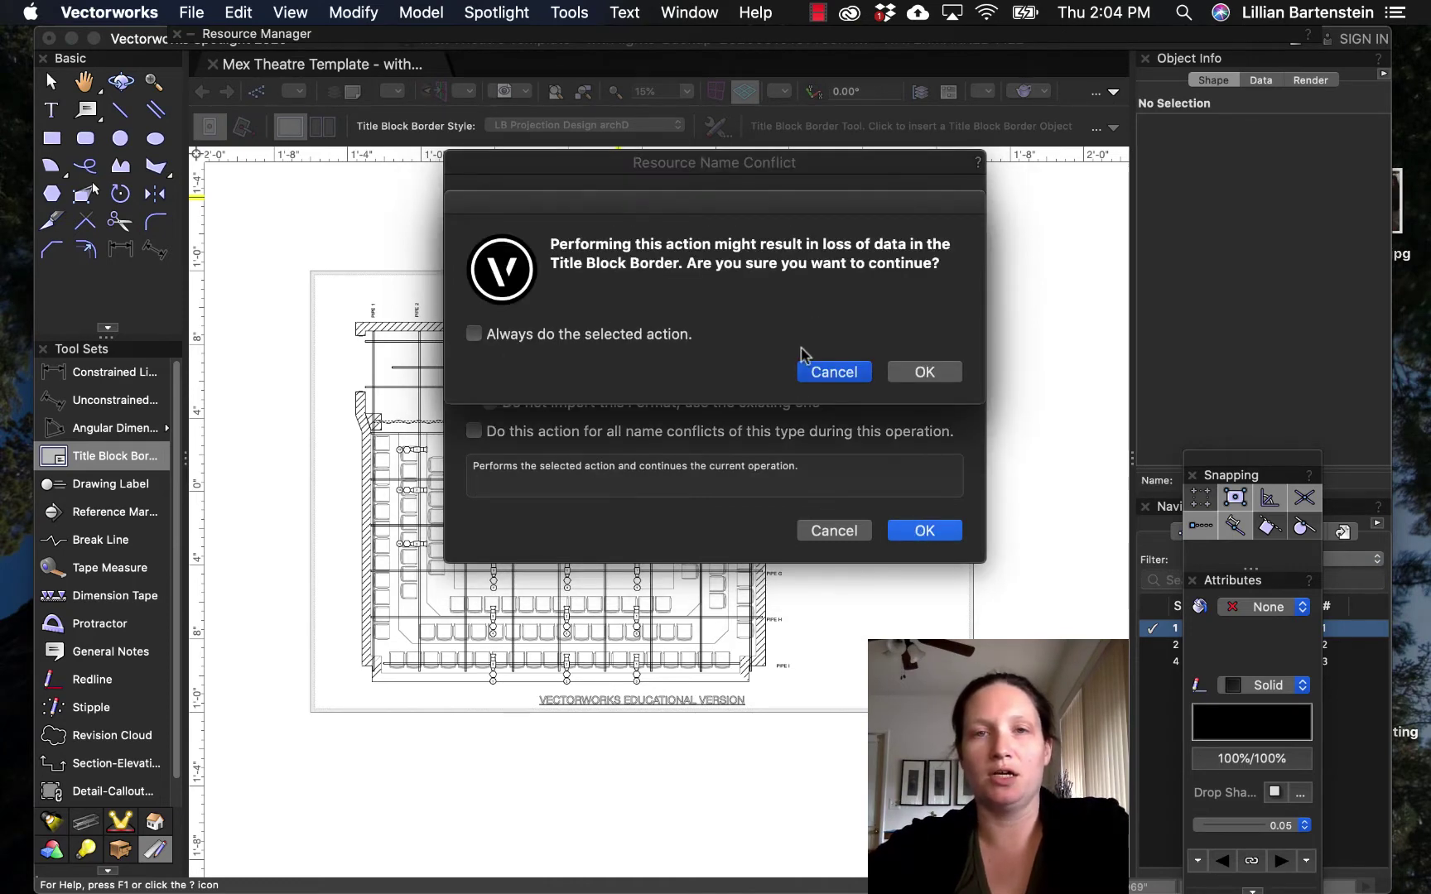
click(902, 373)
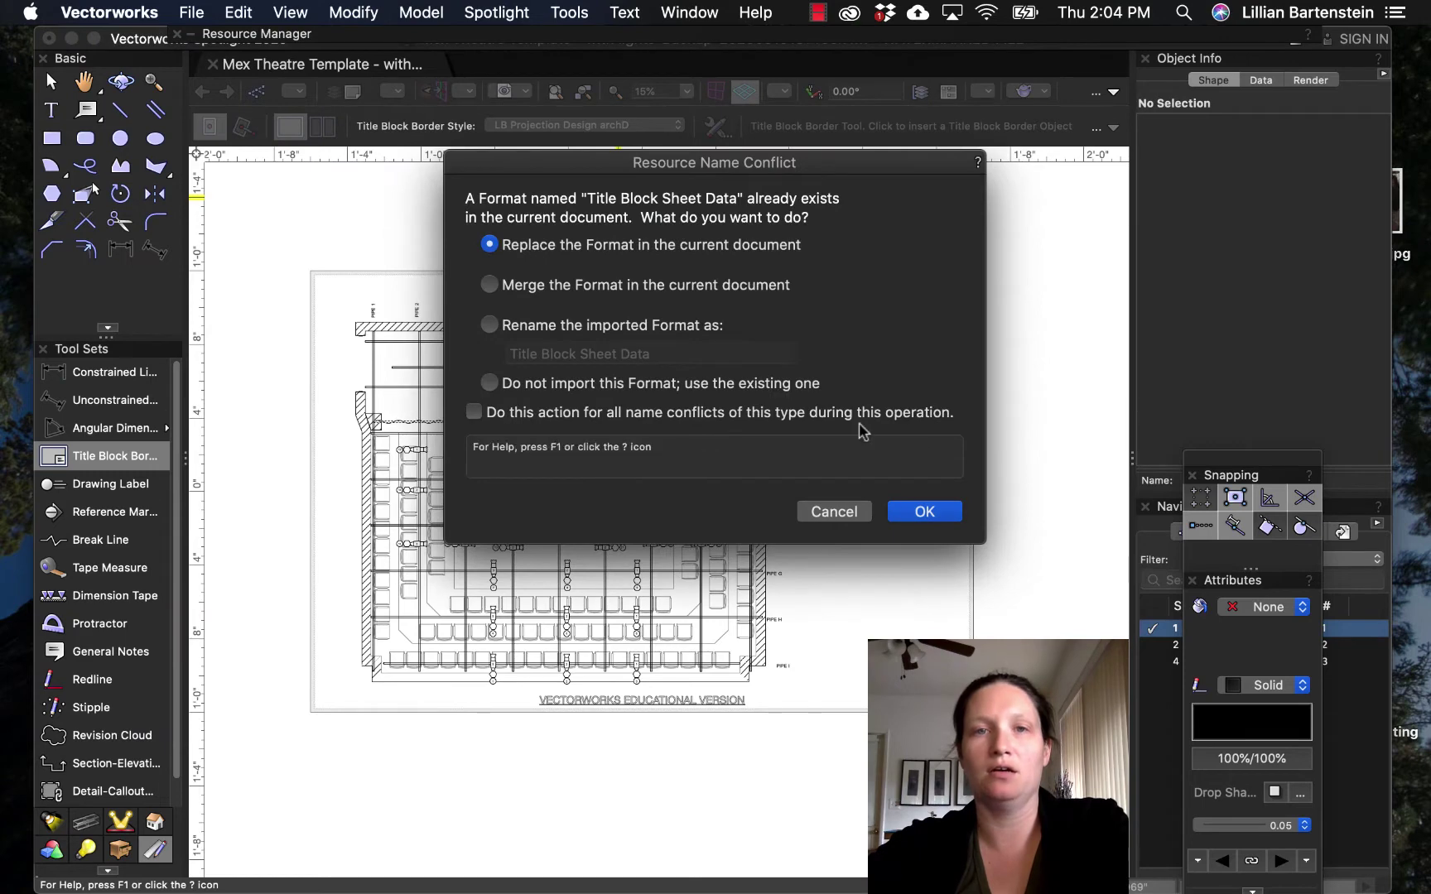
click(920, 512)
click(941, 371)
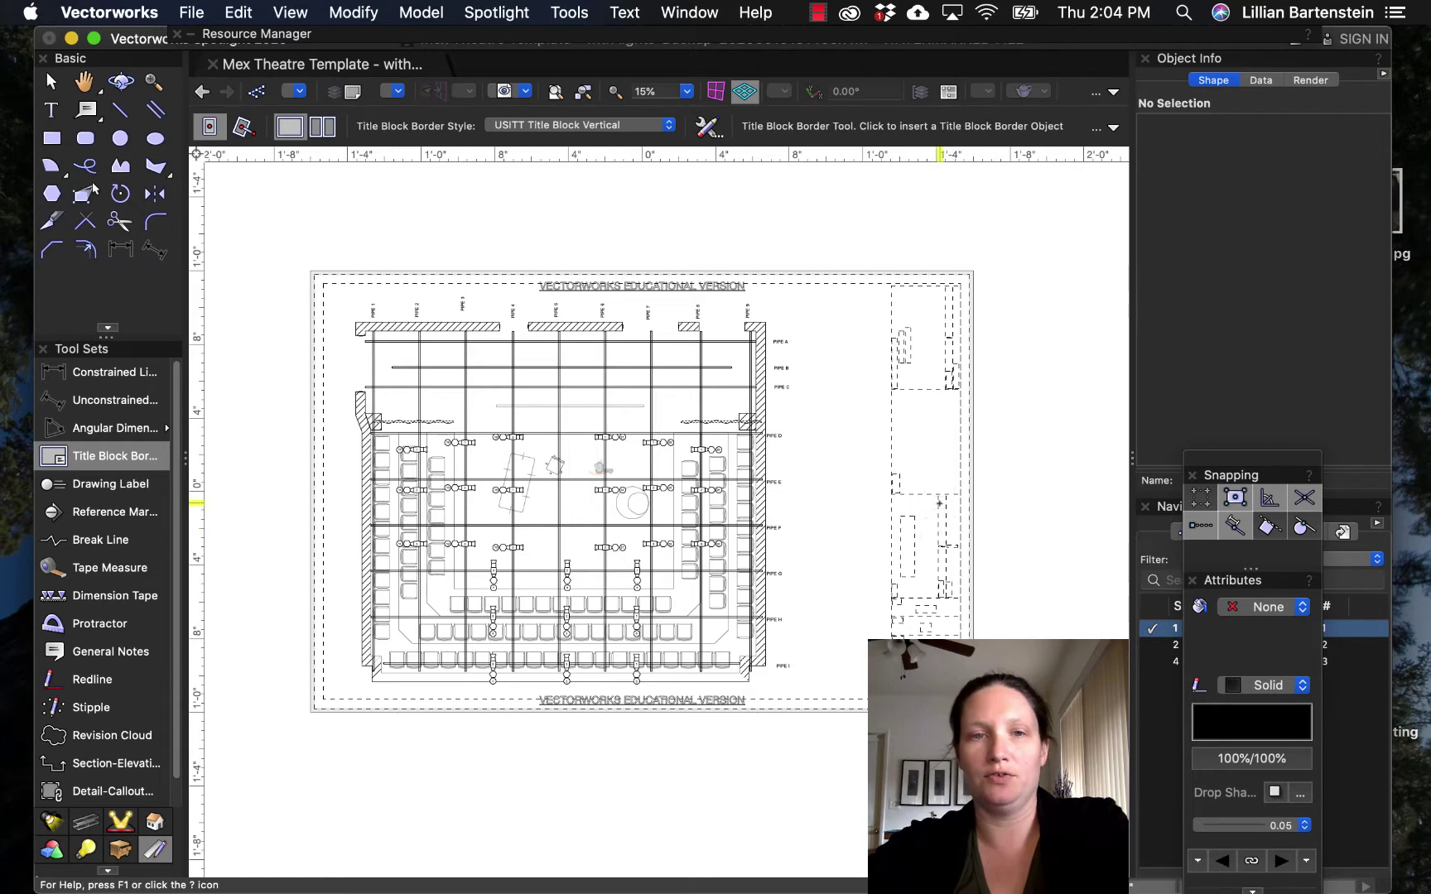
click(939, 530)
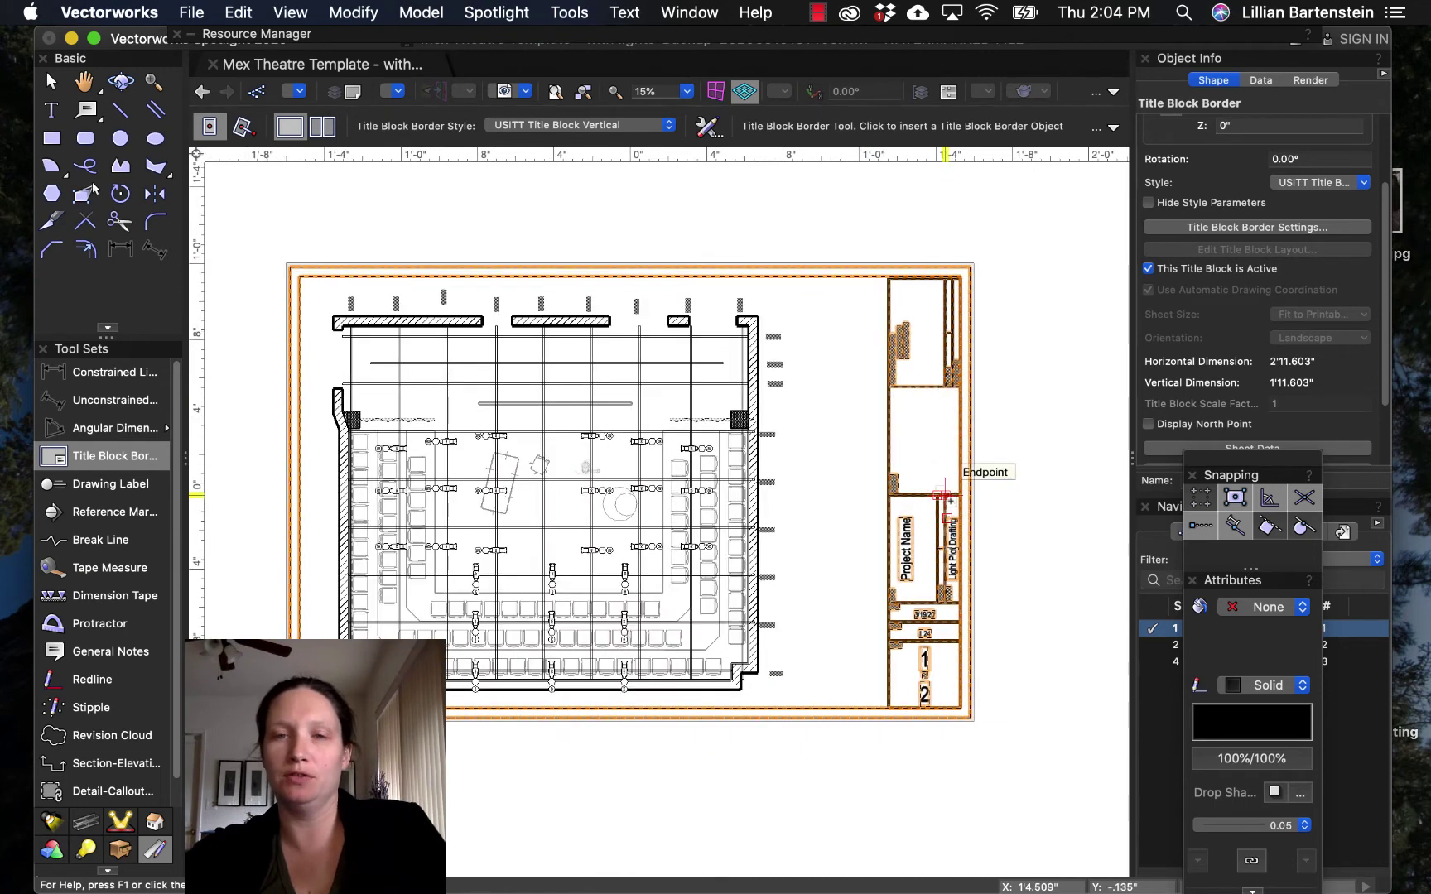
Step: Examine the inserted title block's fields, including the designer contact, notes, project, purpose, date, scale and sheet areas
scroll(928, 444, up, 3)
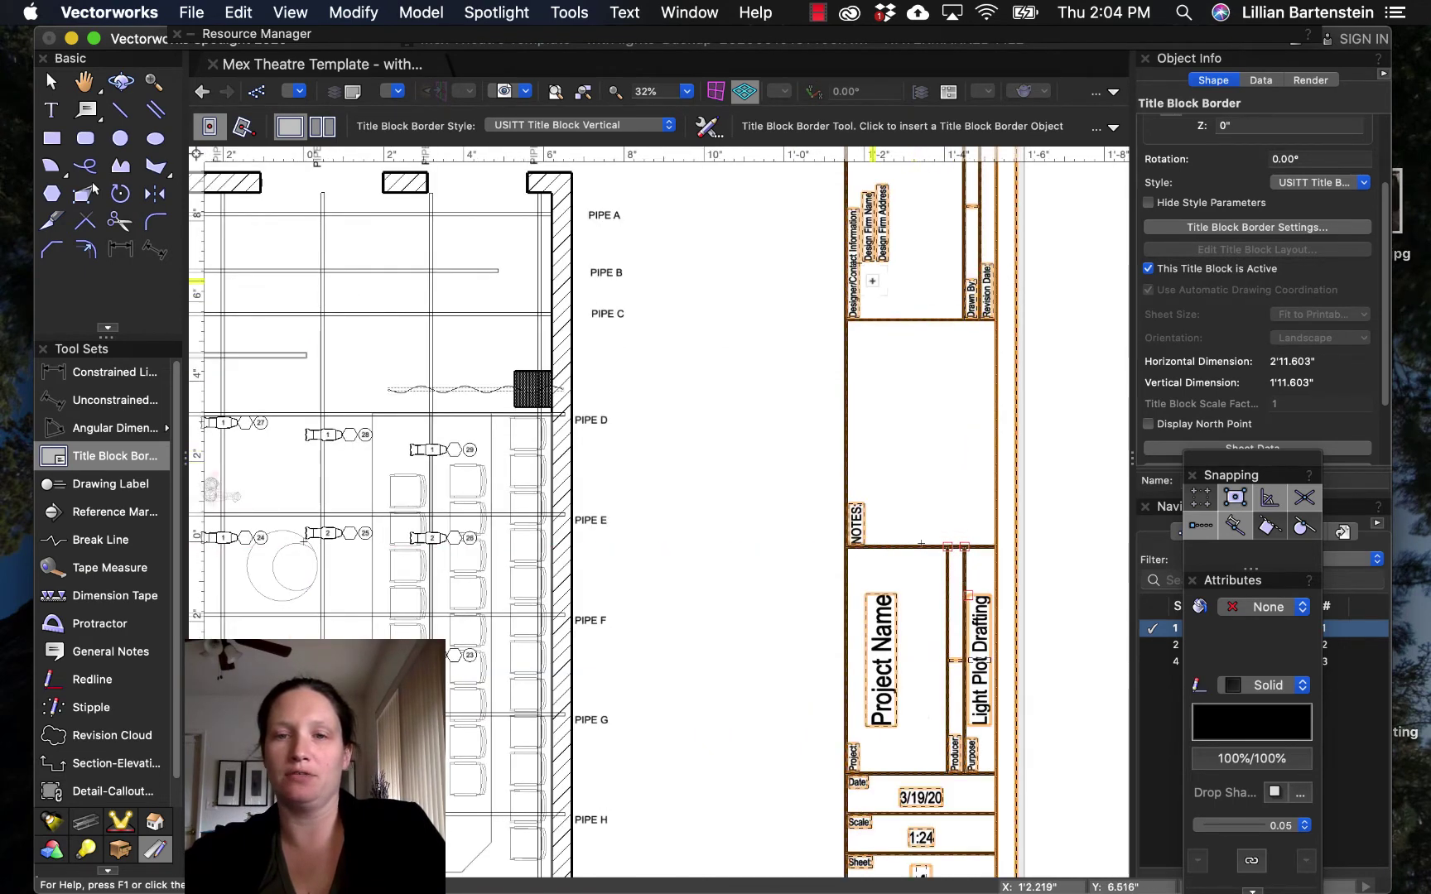
scroll(920, 544, down, 3)
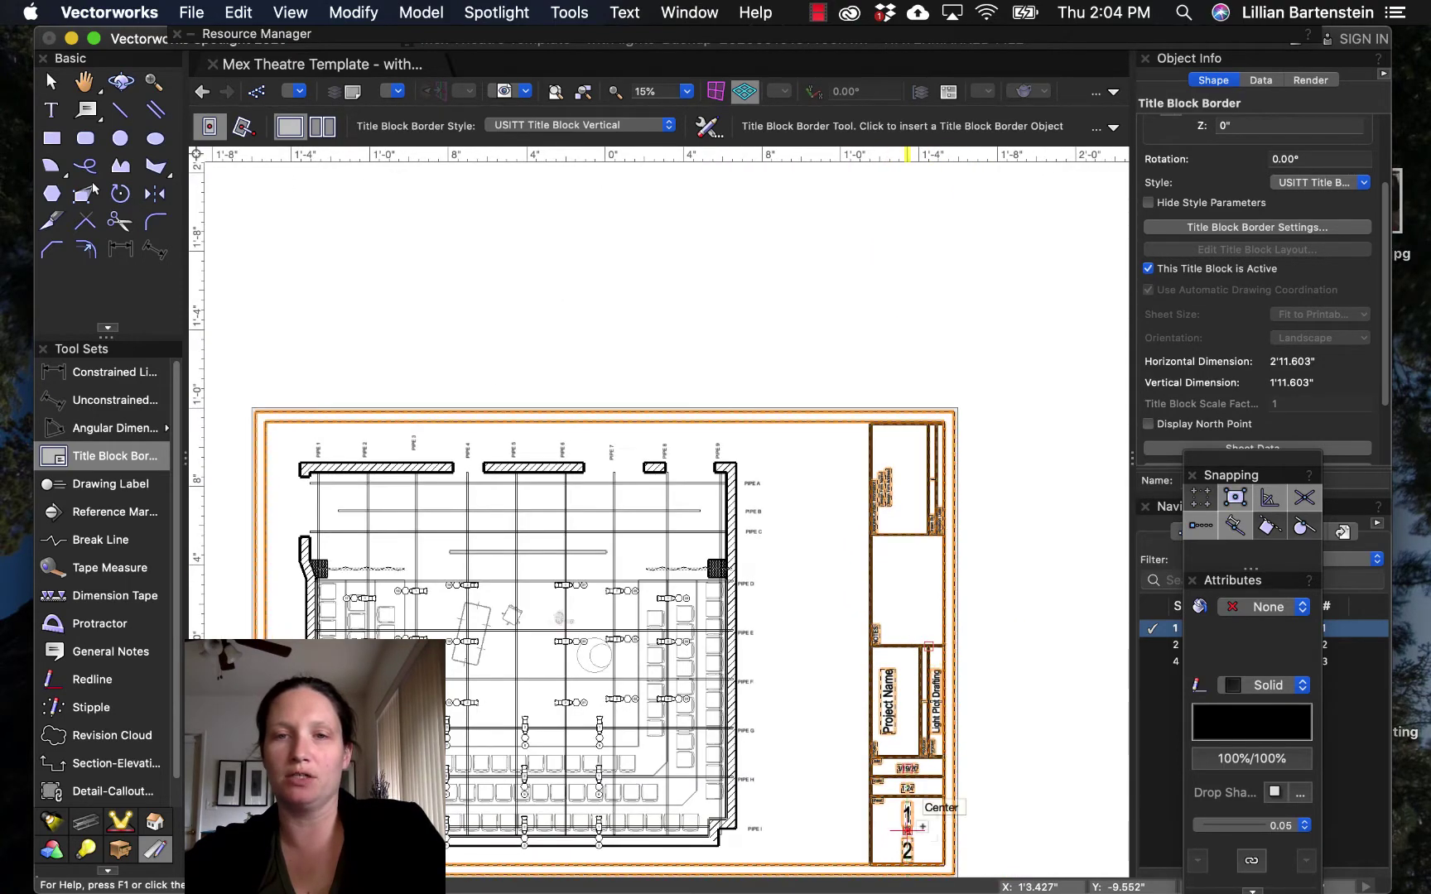
scroll(907, 828, up, 2)
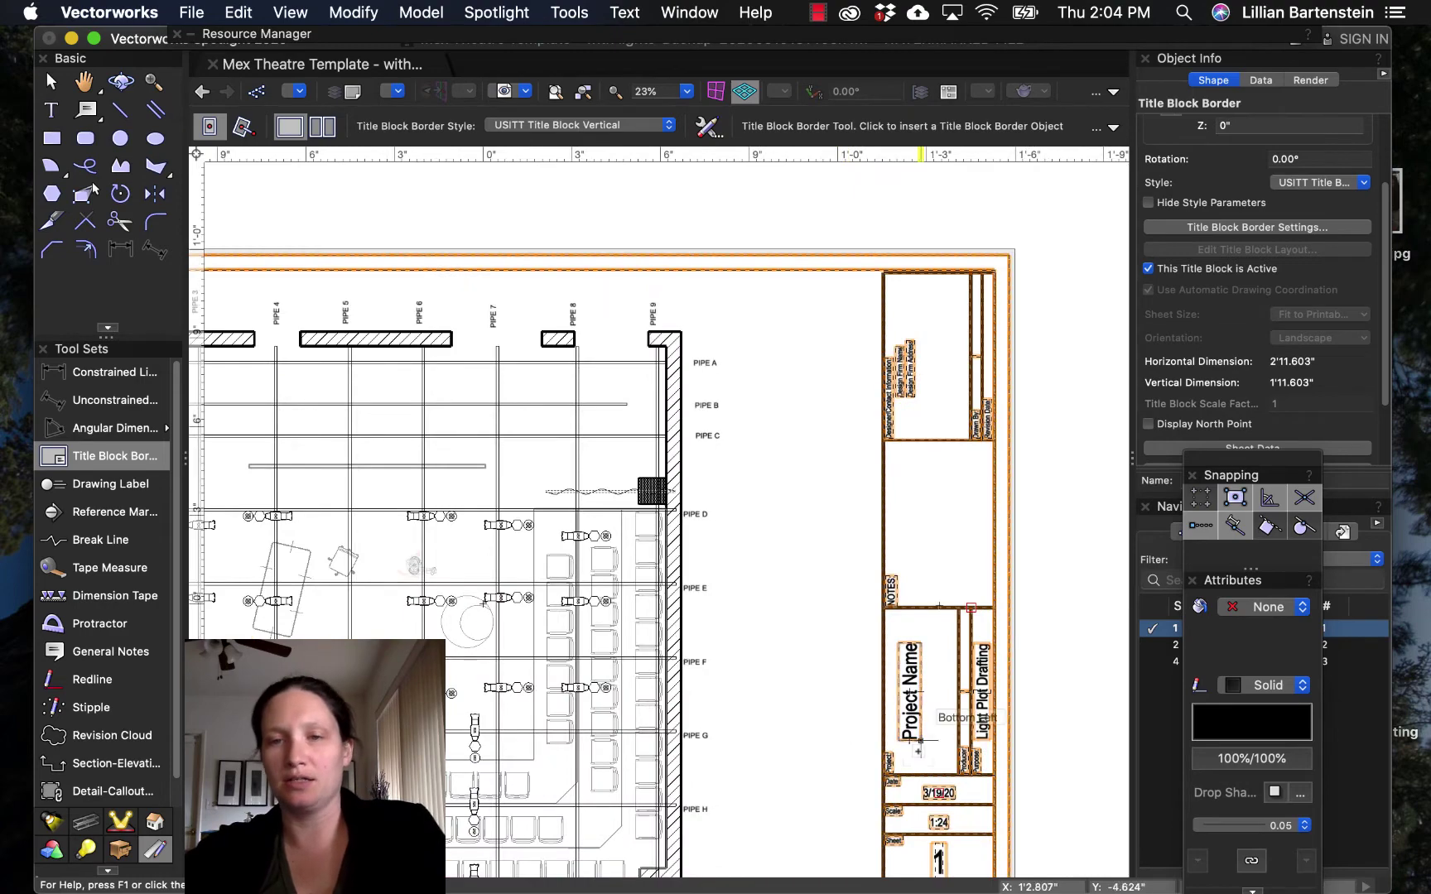
scroll(992, 823, up, 1)
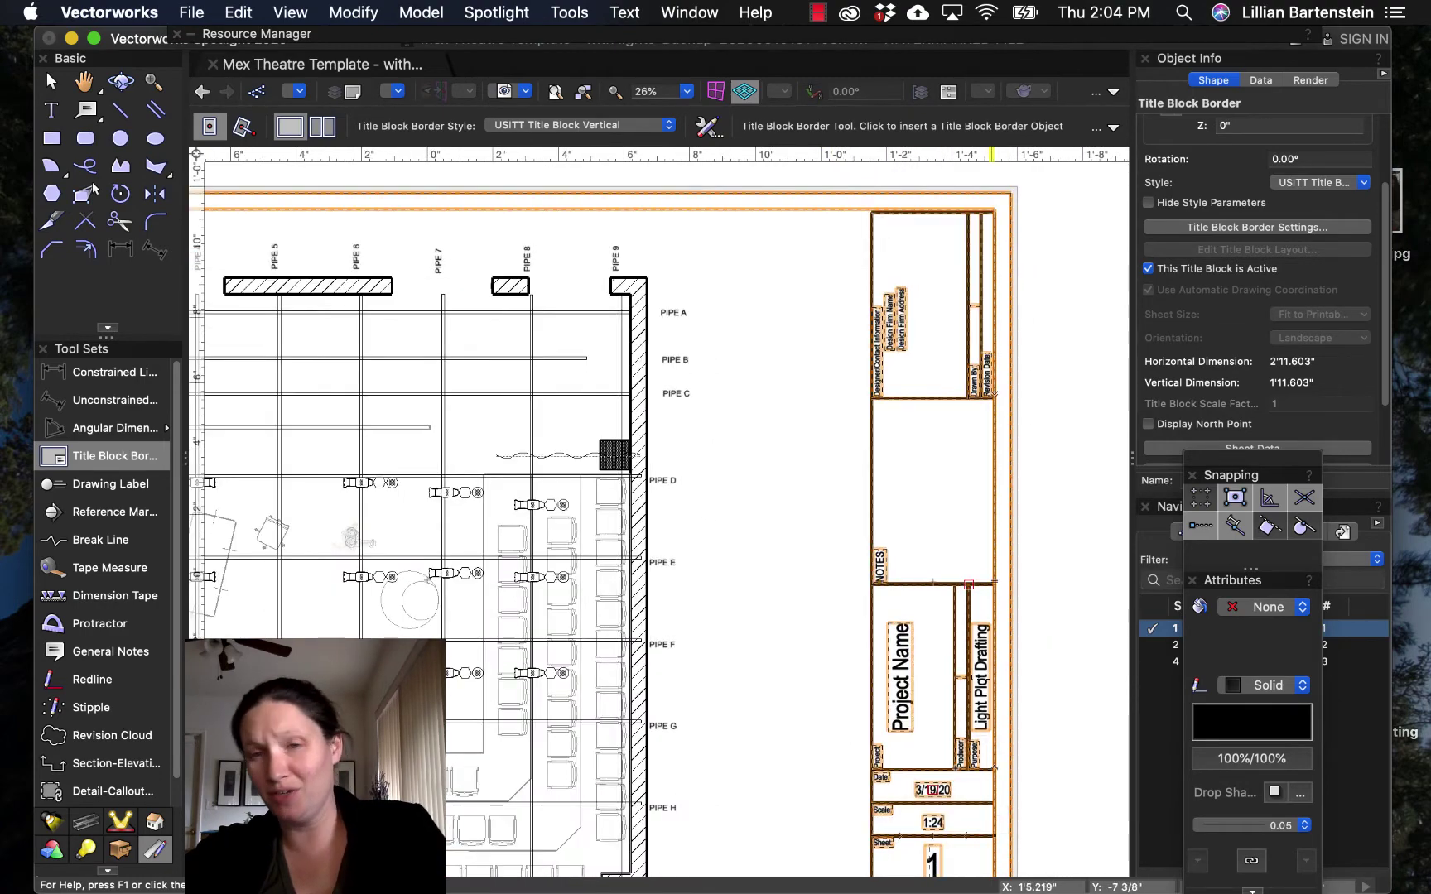
mouse_move(809, 714)
middle_down()
mouse_move(702, 517)
mouse_move(671, 585)
middle_up()
scroll(702, 518, down, 1)
scroll(675, 612, down, 2)
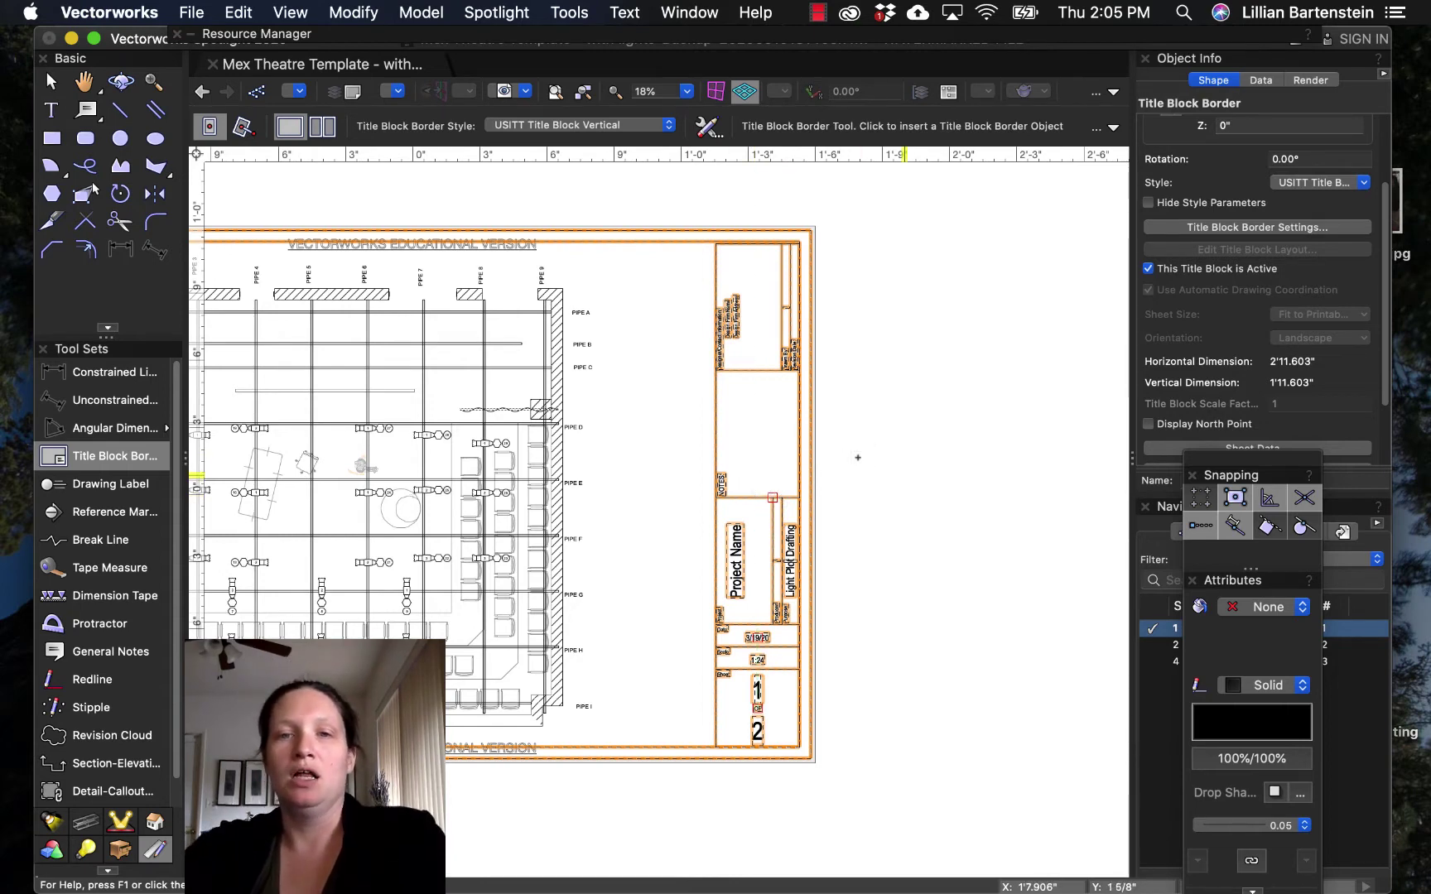
Step: Convert the title block border to unstyled and open its title block layout for editing
key(x)
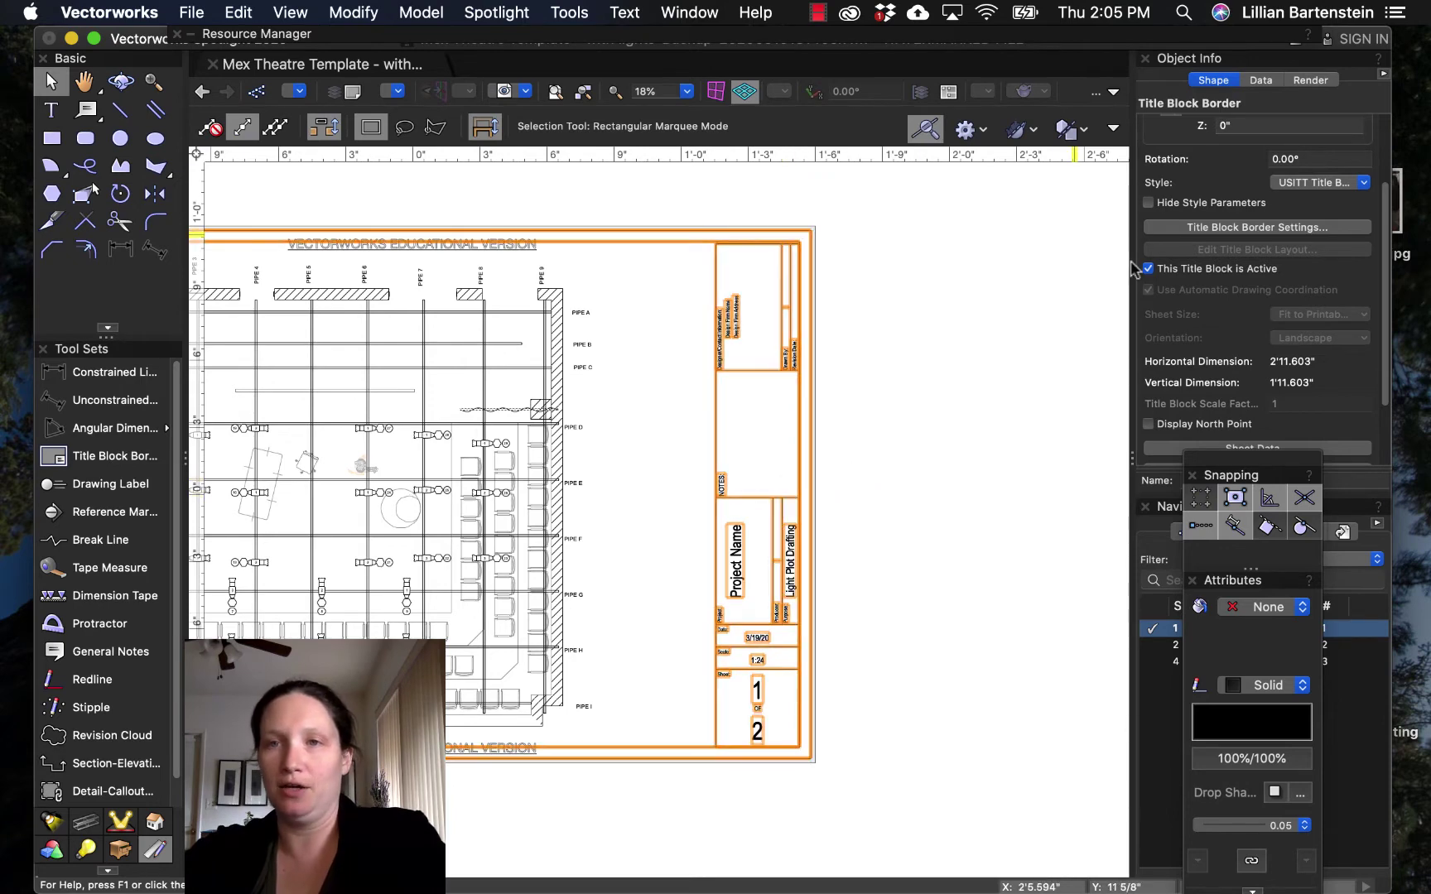
click(1345, 184)
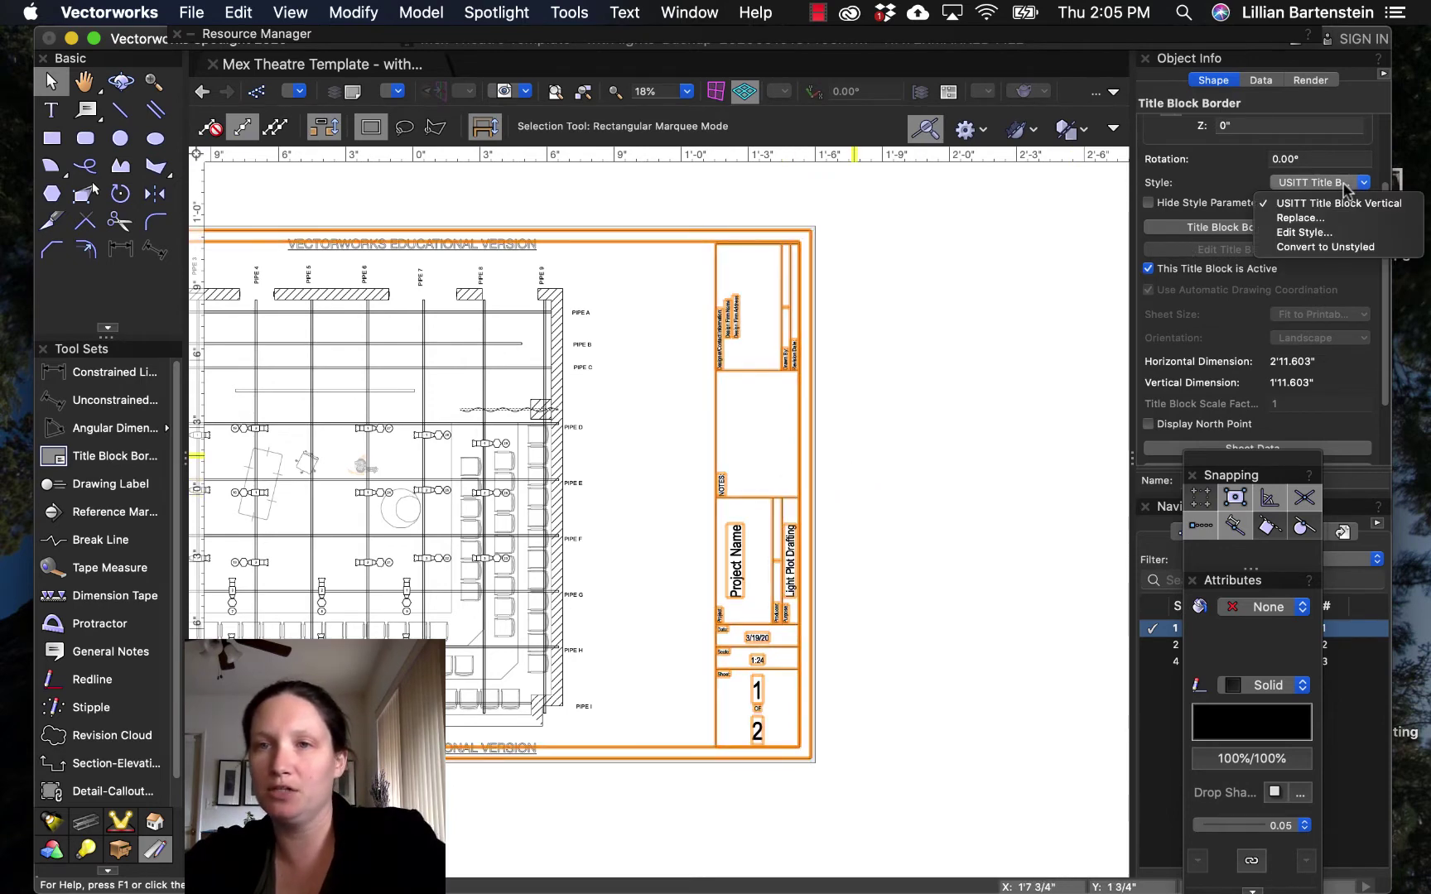
click(1327, 248)
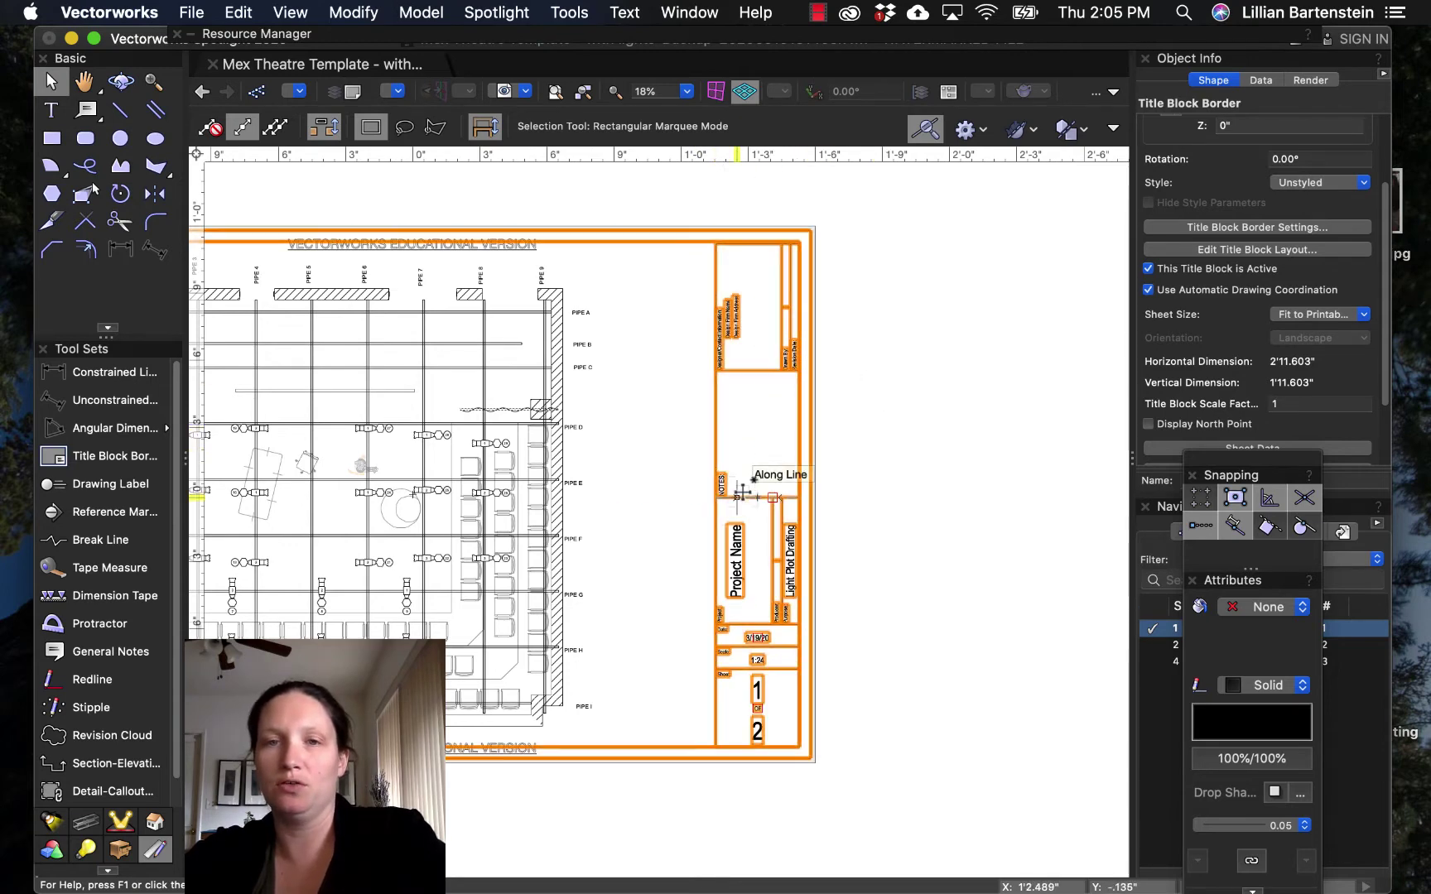
double_click(773, 519)
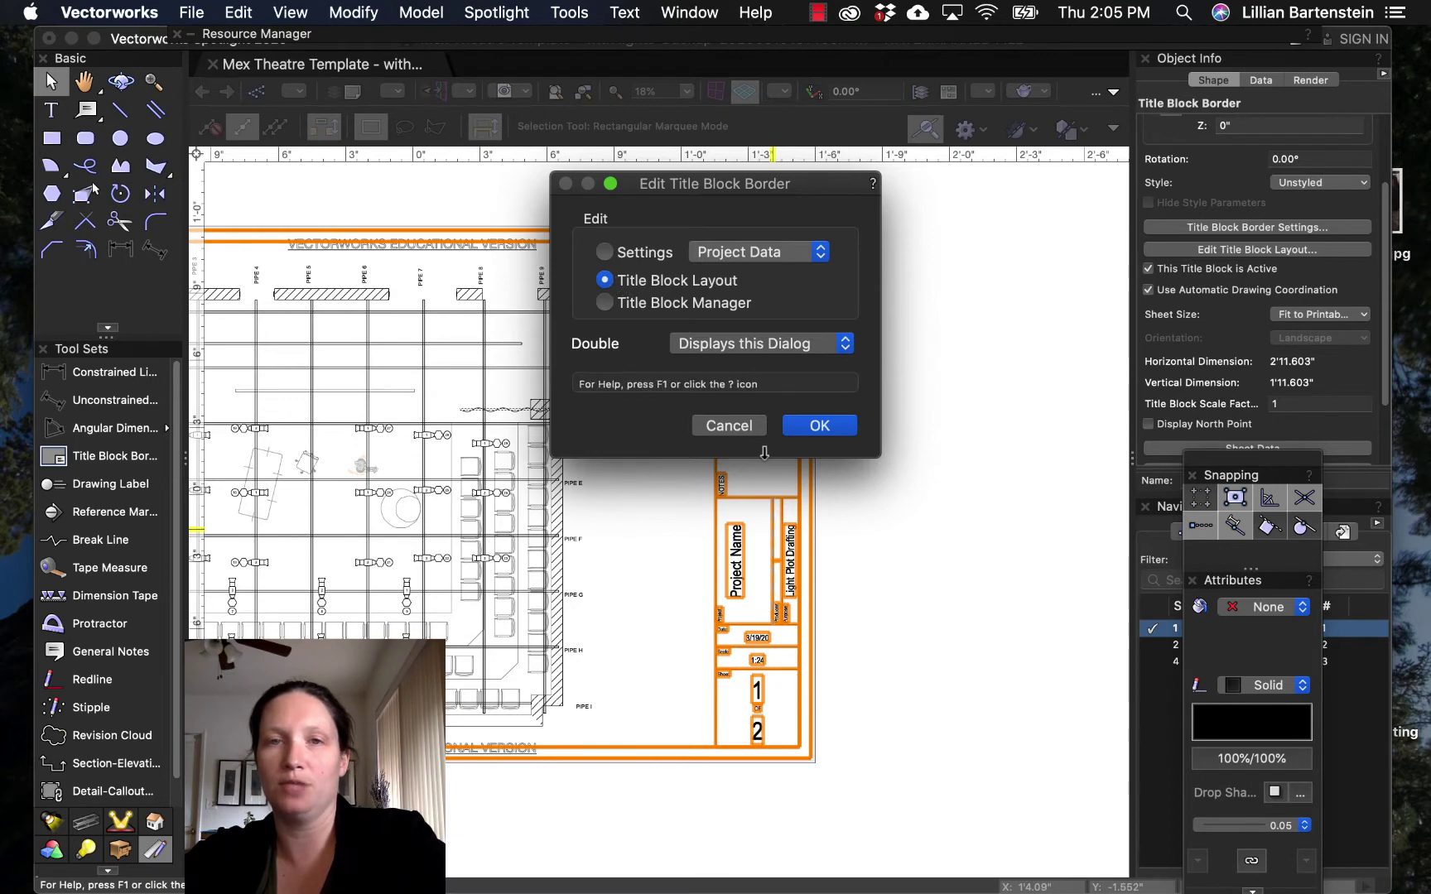
click(817, 427)
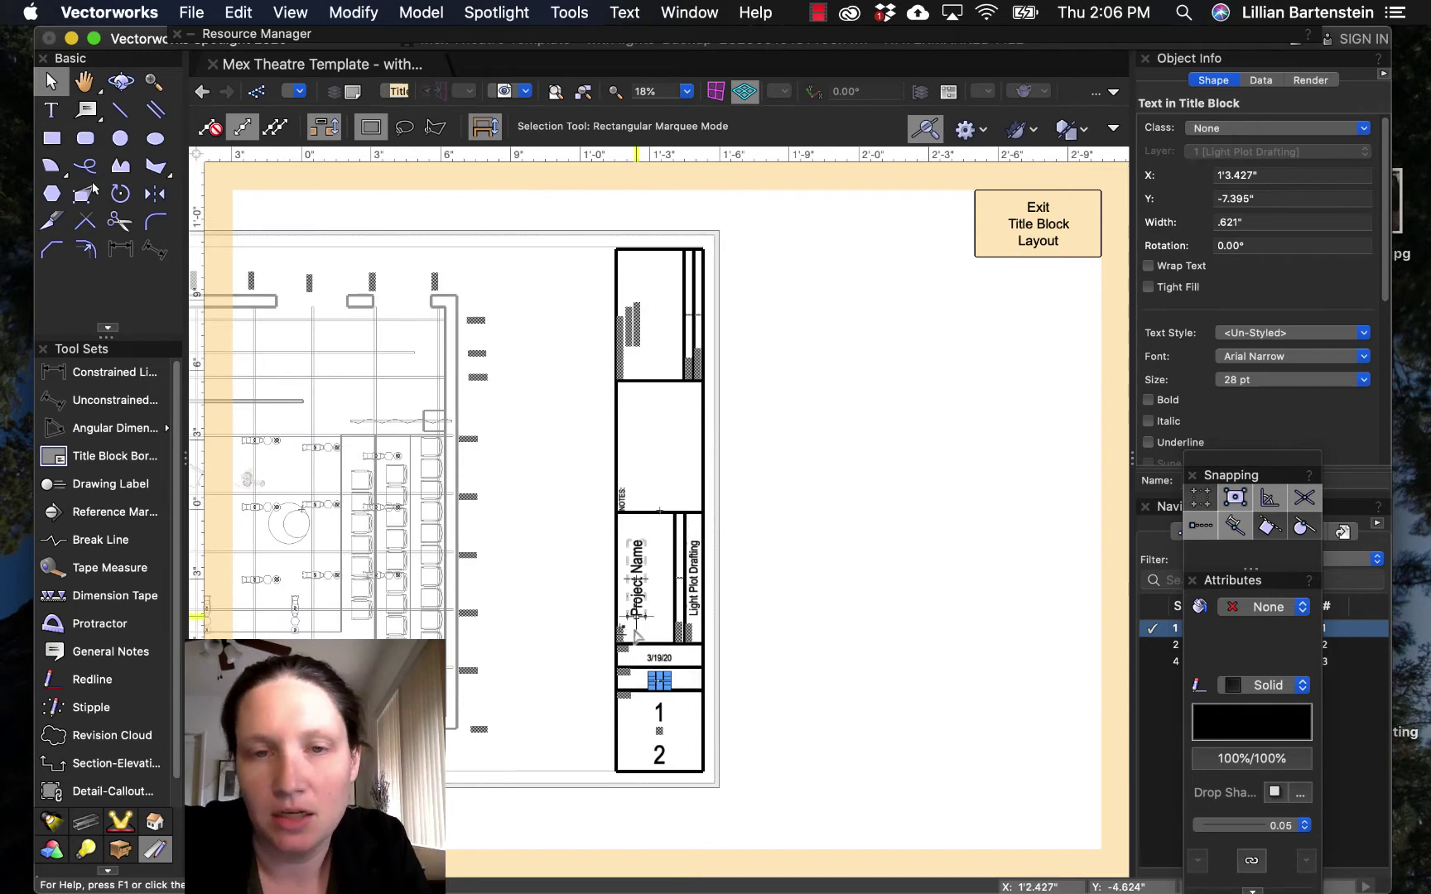
Step: Rotate the Project, Producer and Purpose fields together with their dividing lines by -90° in the title block layout
scroll(637, 636, up, 3)
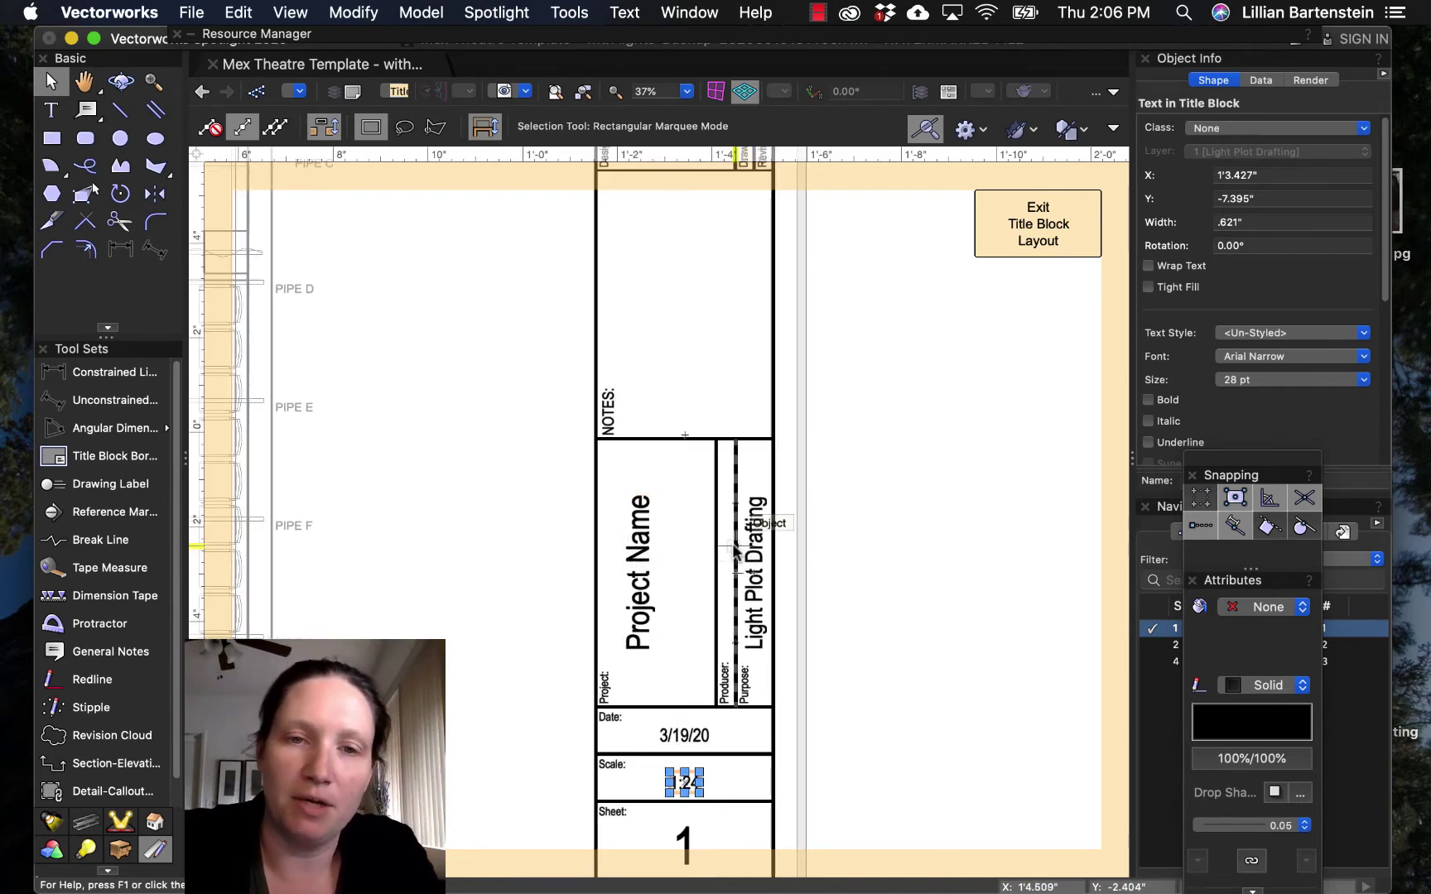
click(642, 572)
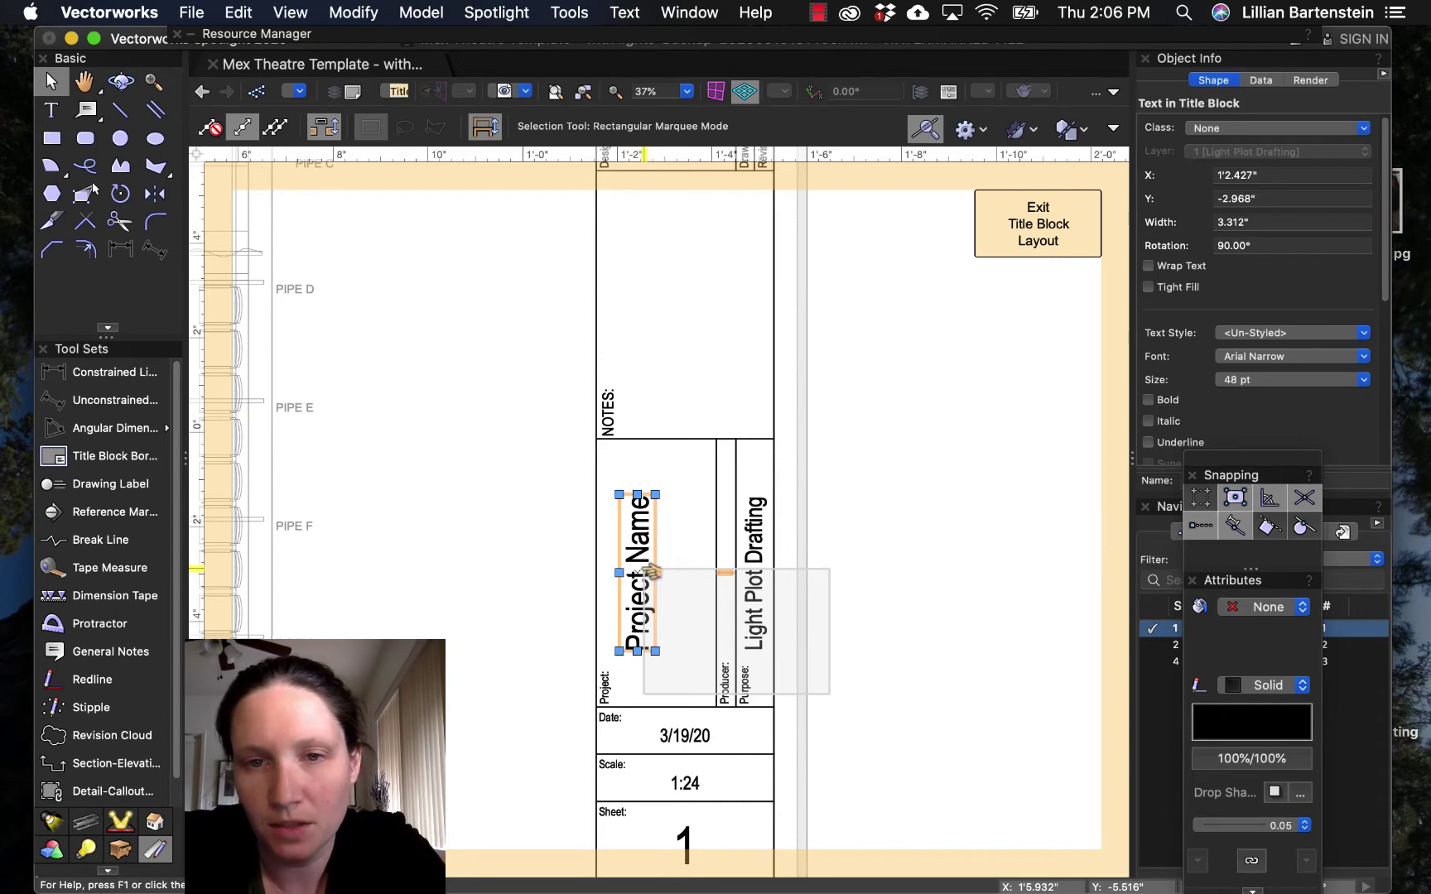
mouse_move(652, 571)
mouse_down()
mouse_move(625, 468)
mouse_move(579, 468)
mouse_up()
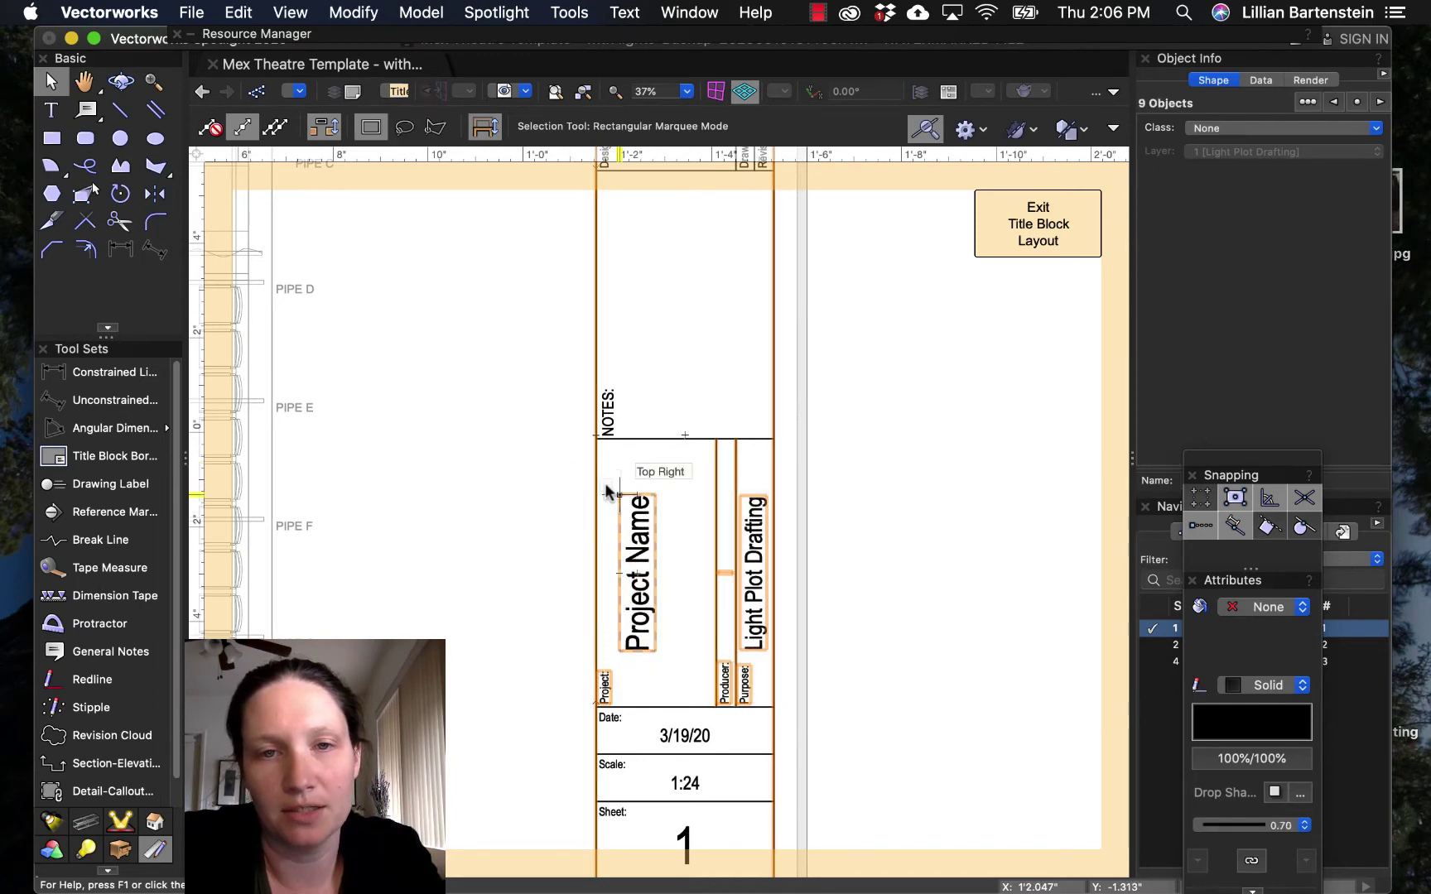
shift+click(598, 488)
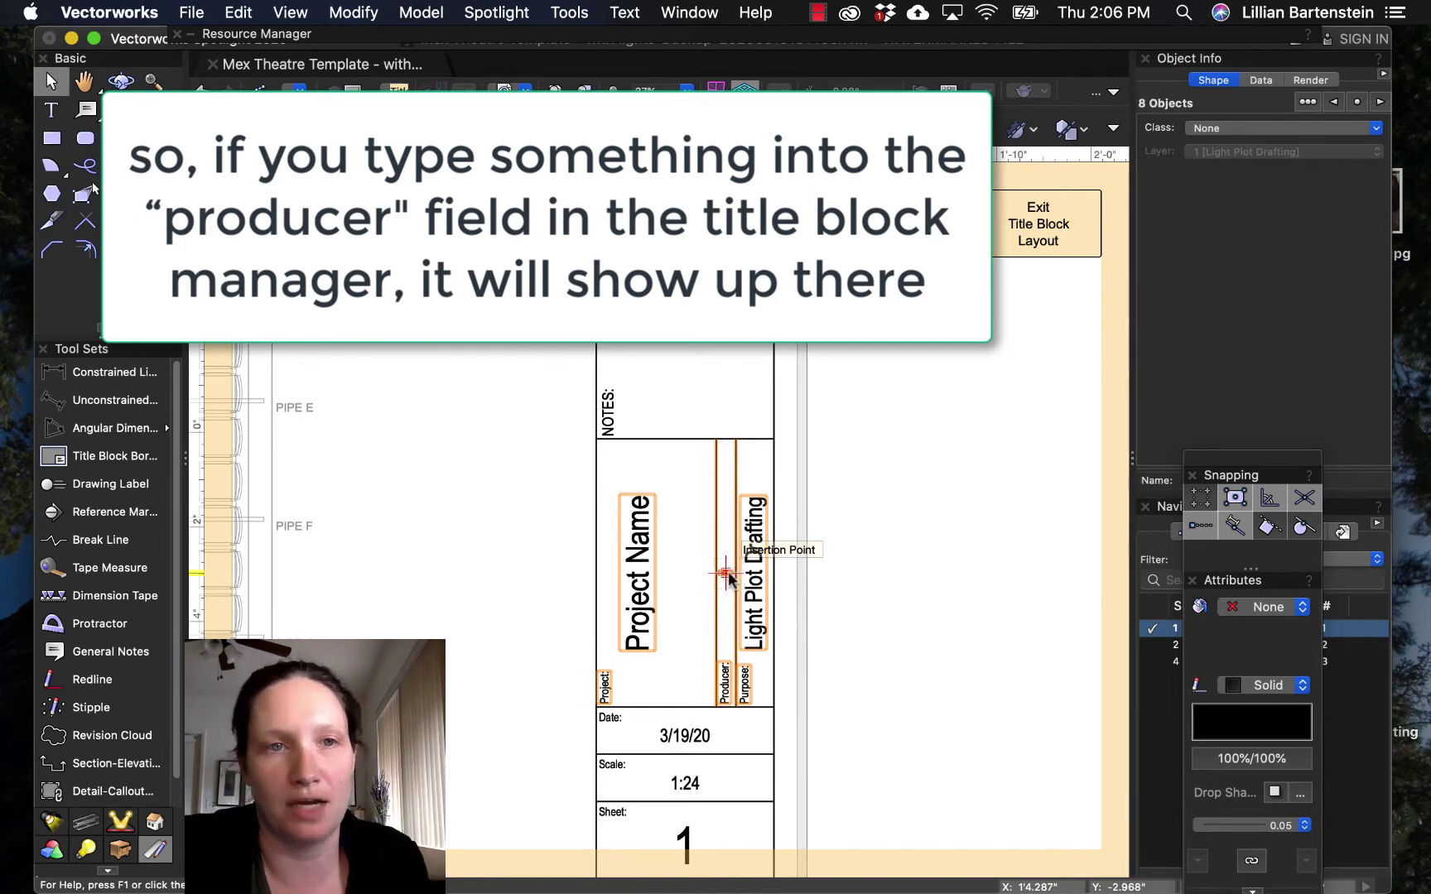
click(124, 196)
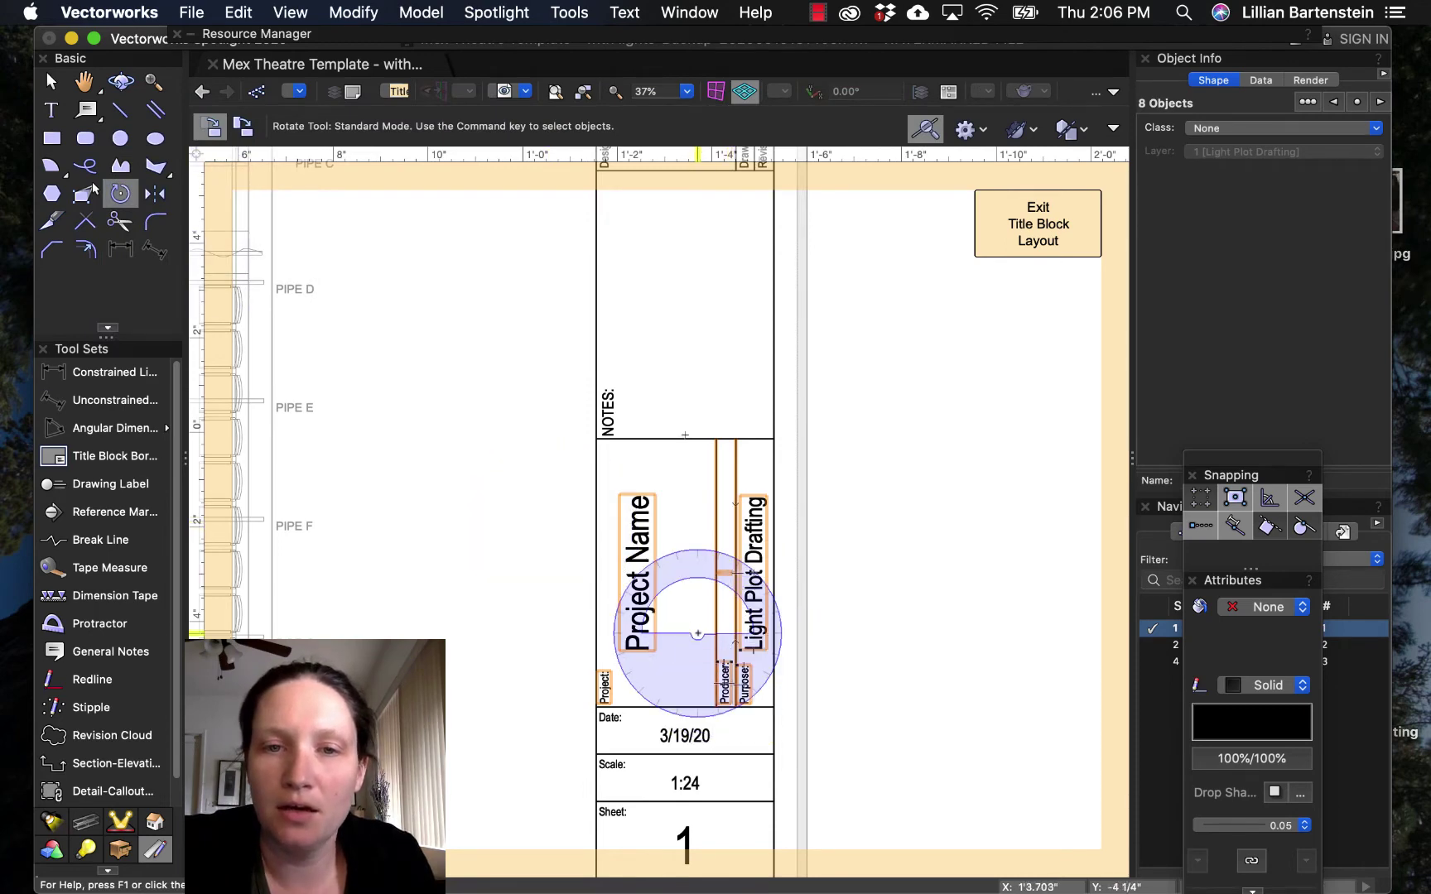
click(697, 633)
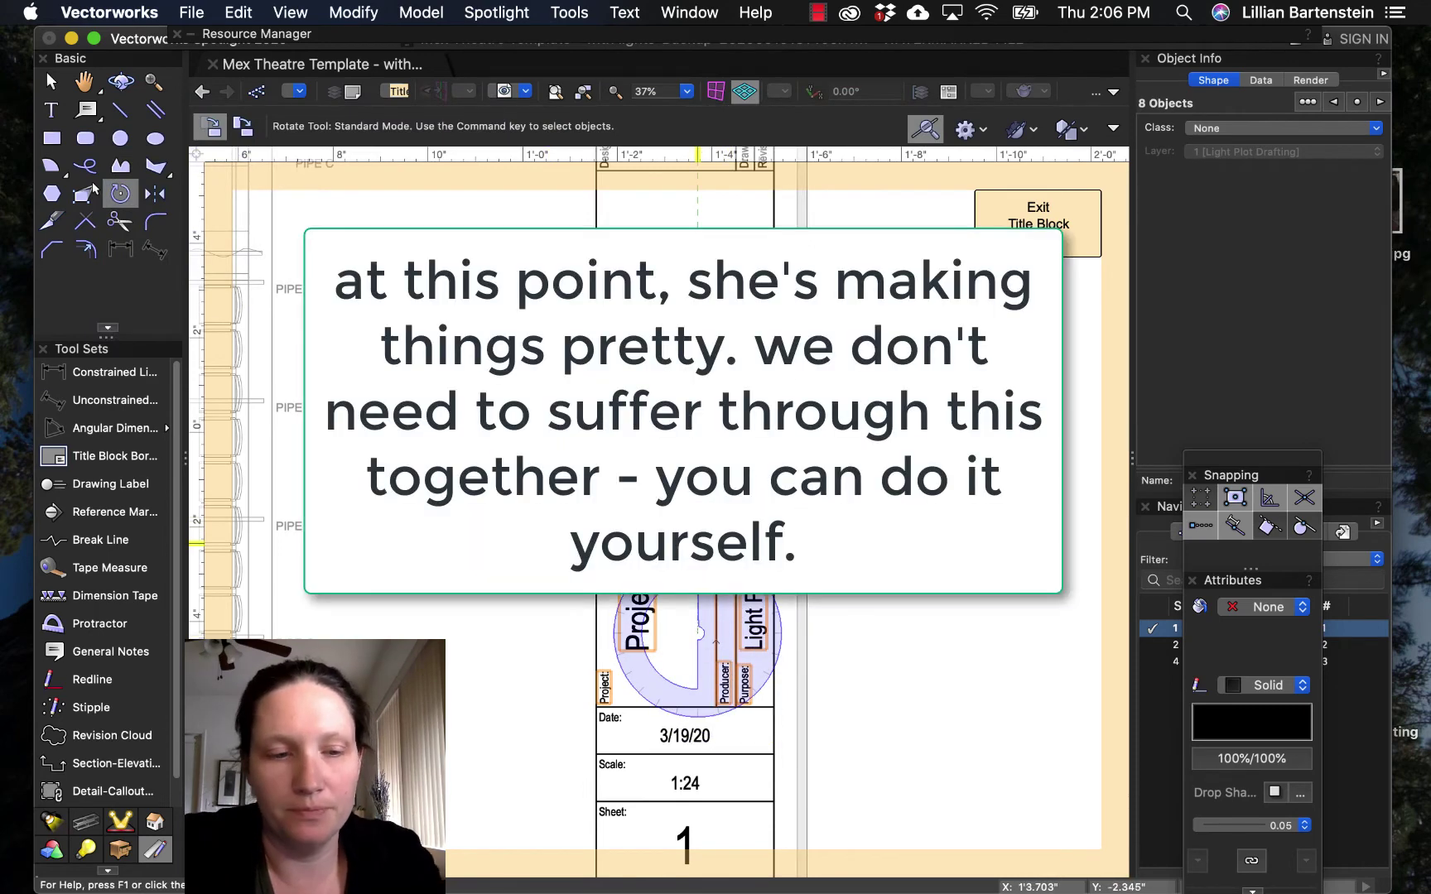
click(697, 579)
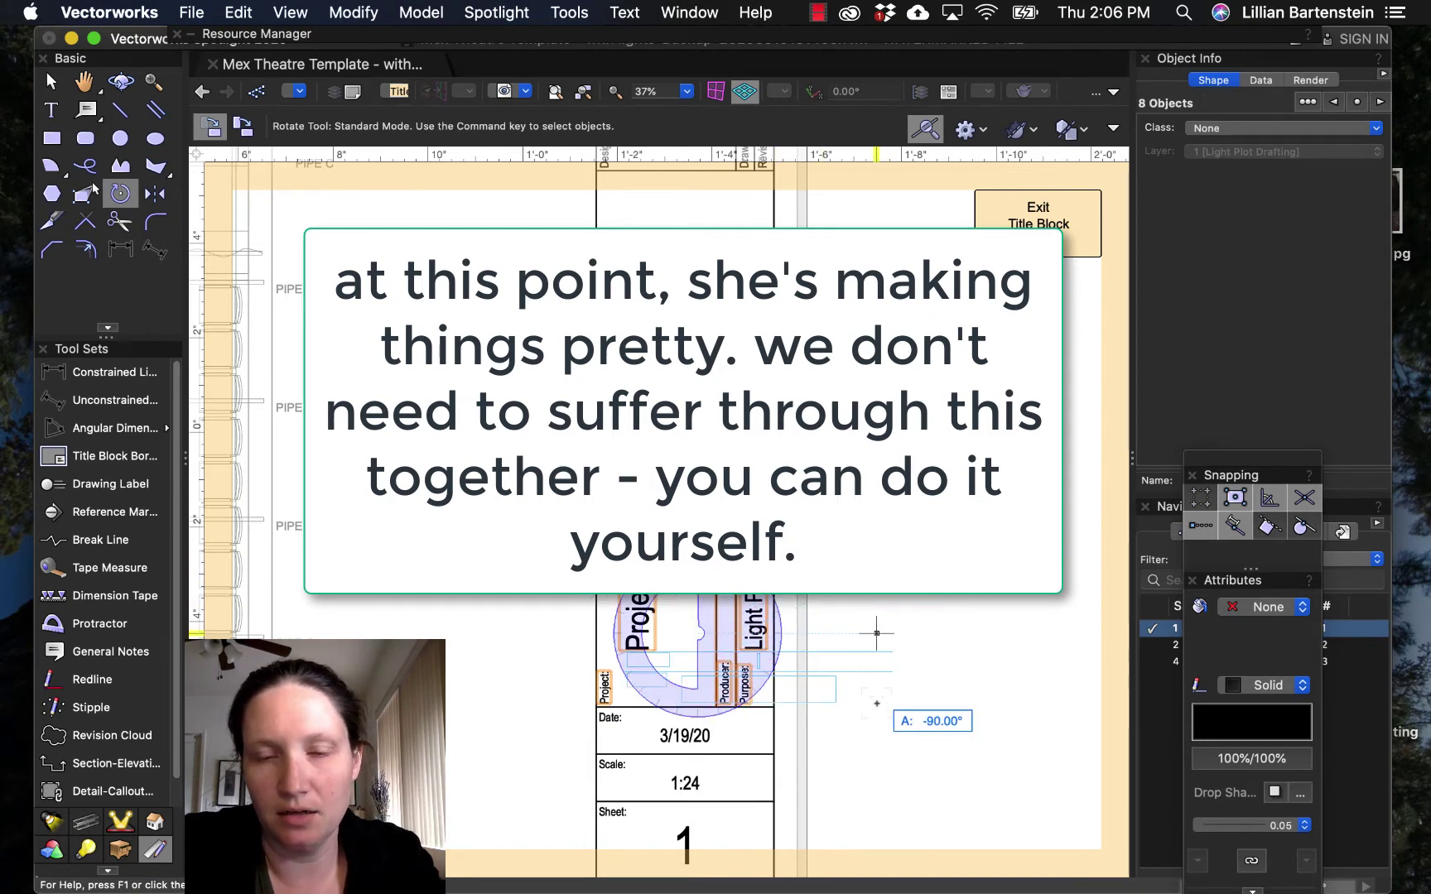
click(877, 703)
key(x)
key(x)
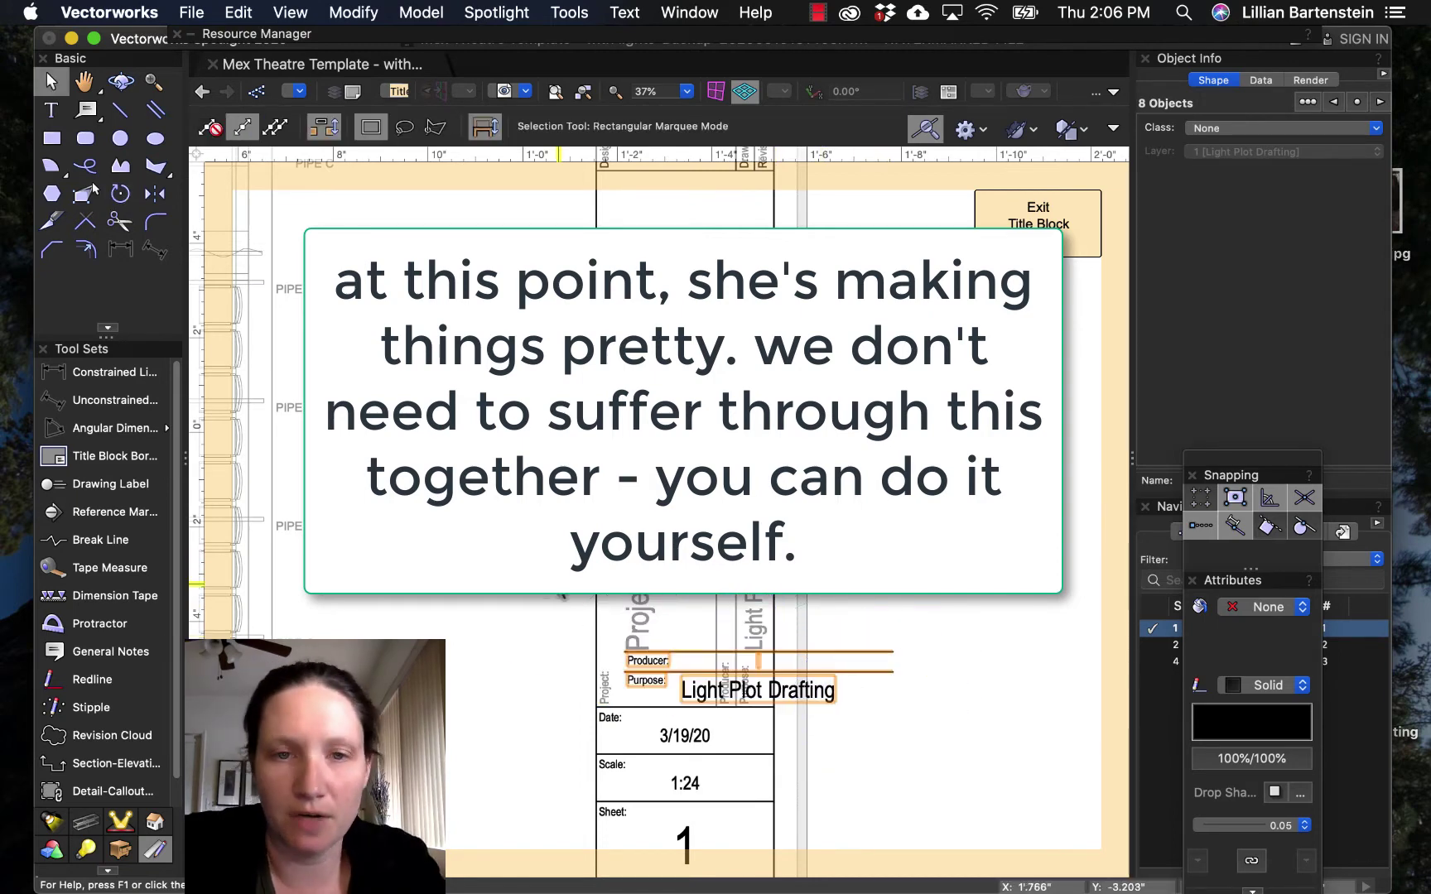
Step: Widen the title block outline and move the rotated fields vertically with Y offsets of 1" and -2"
click(679, 637)
drag(604, 547, 753, 646)
scroll(681, 622, down, 3)
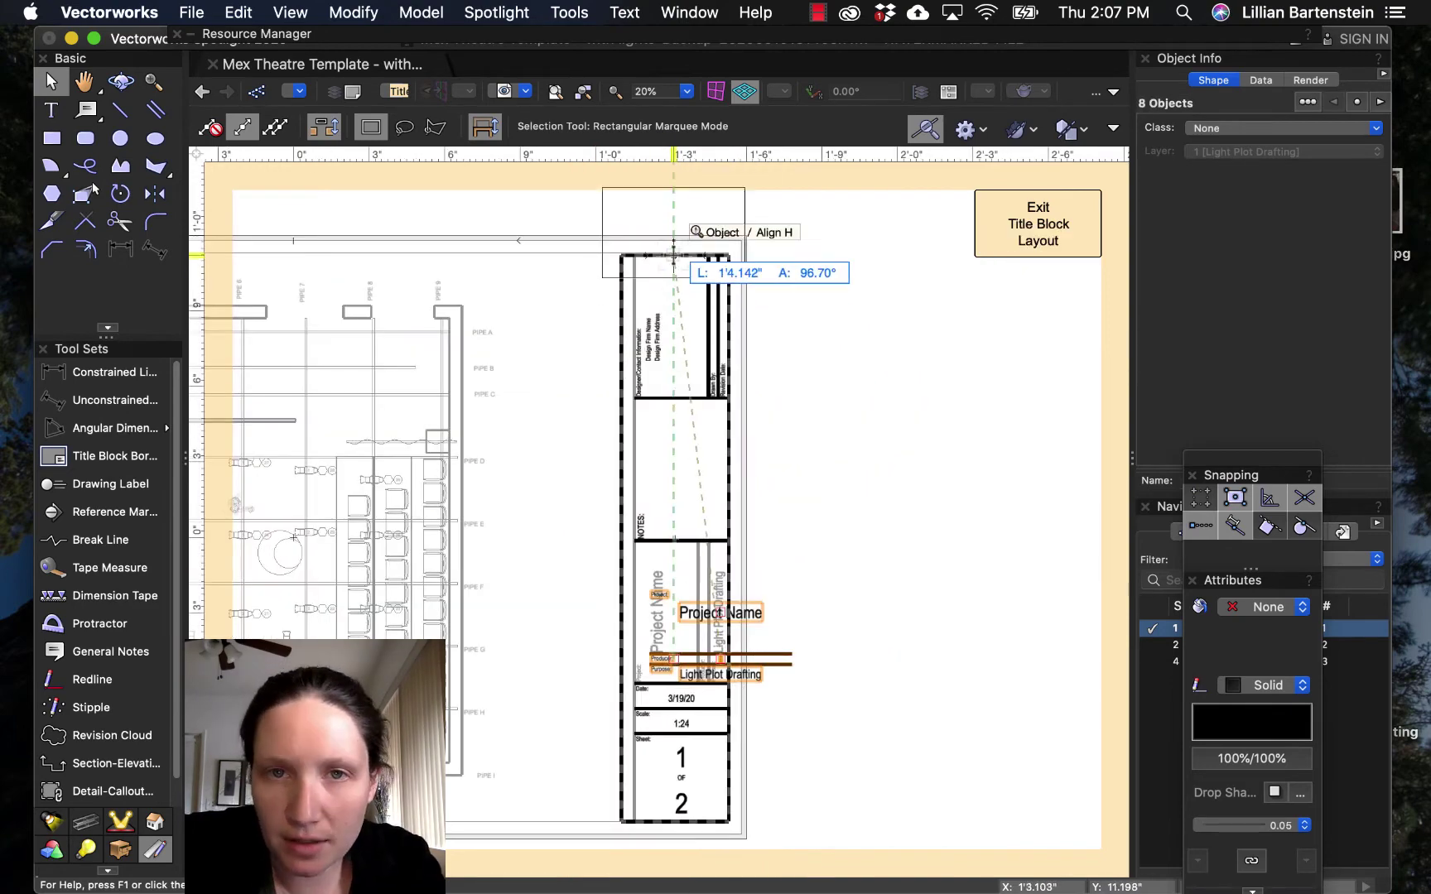
scroll(681, 623, up, 3)
key(super+m)
text(1)
key(Return)
key(super+m)
text(-2)
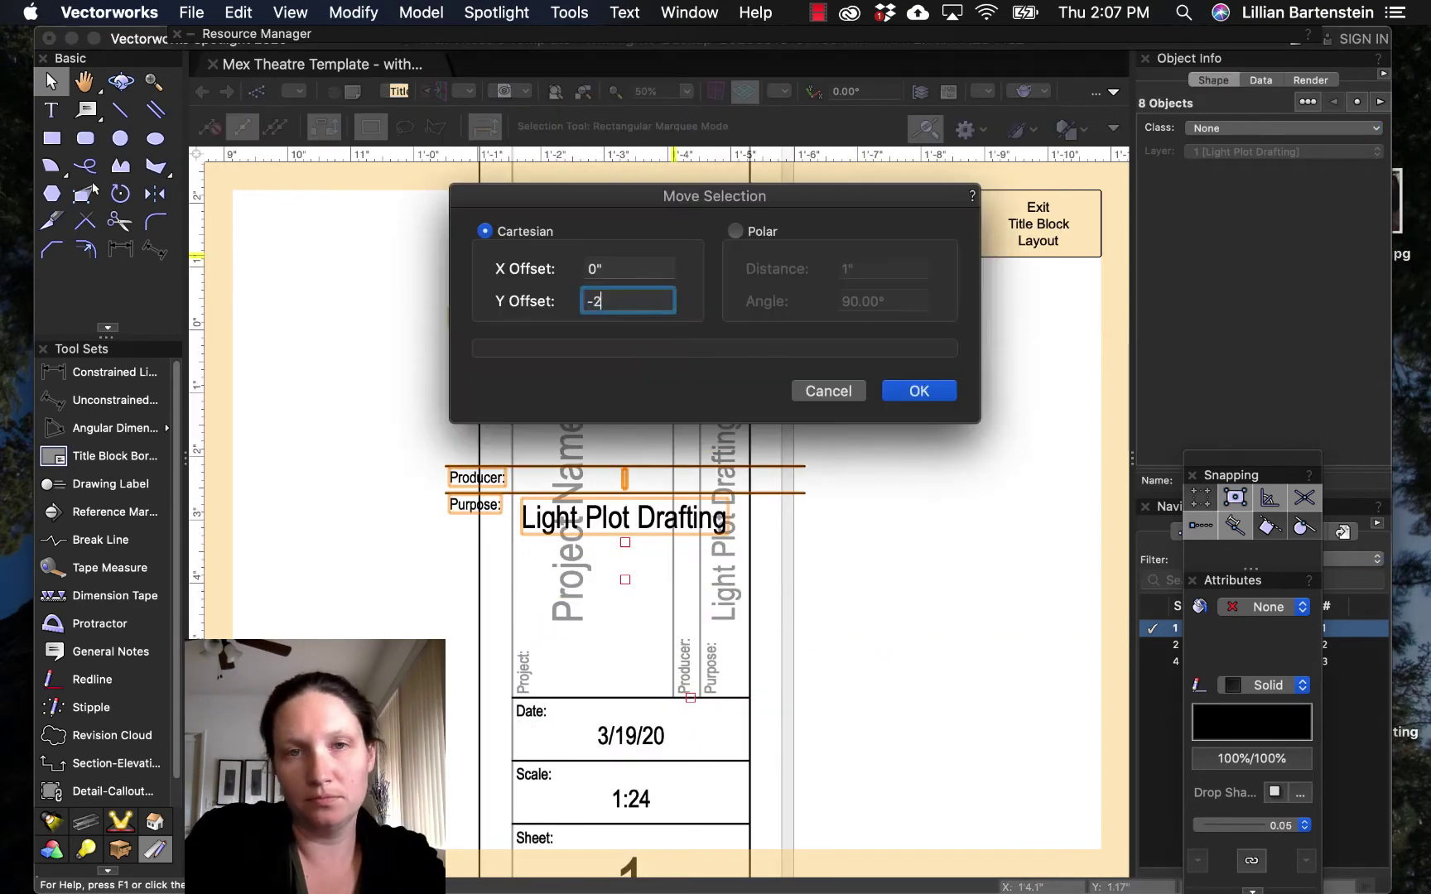
key(Return)
Step: Align the Date, Scale and Sheet labels with the left edge of the Project, Producer and Purpose labels
click(391, 534)
scroll(454, 447, up, 2)
click(454, 447)
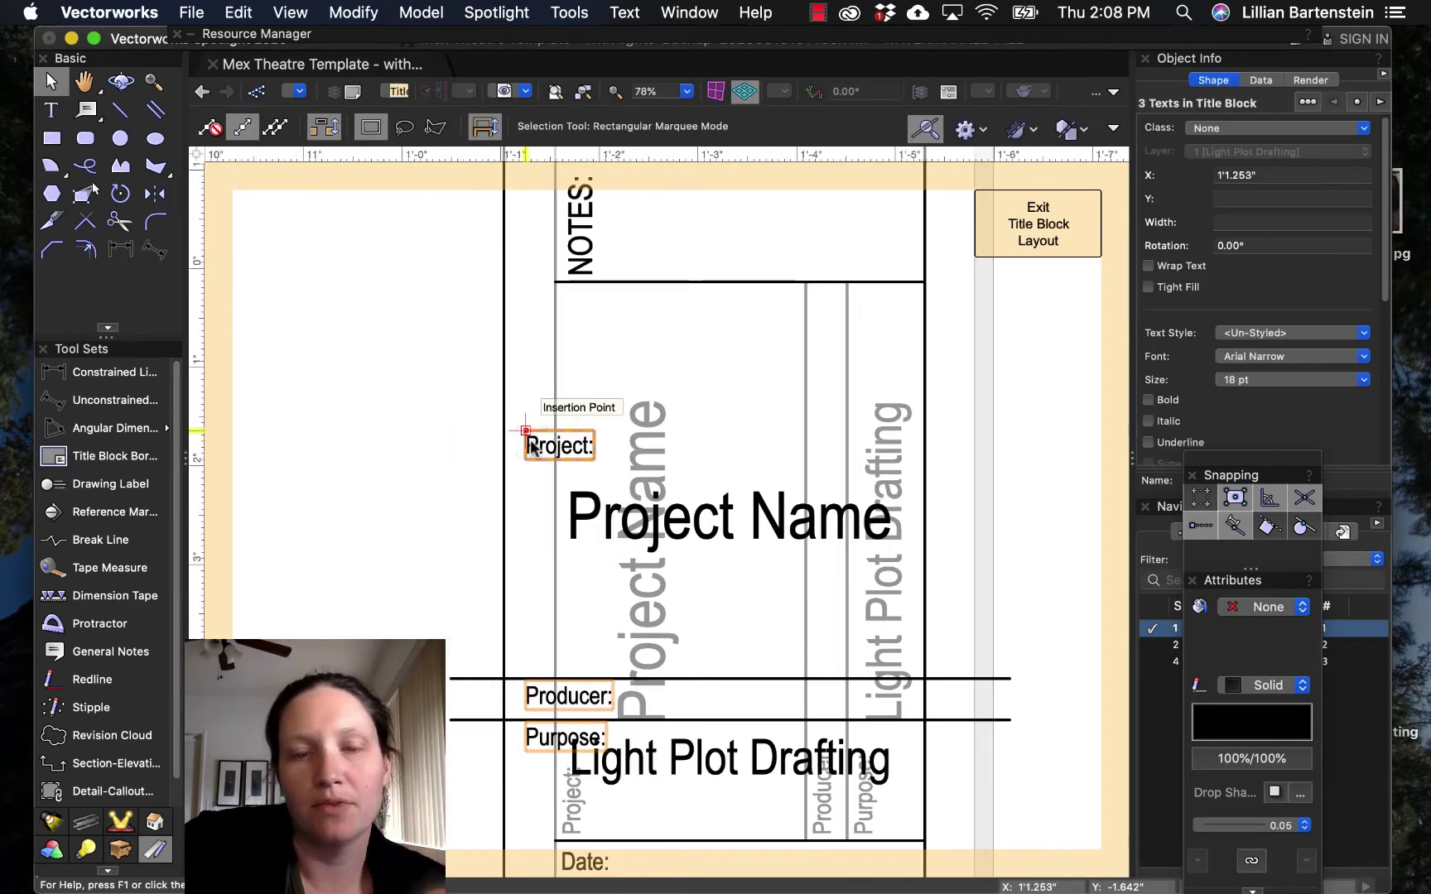
scroll(611, 432, down, 5)
click(353, 12)
mouse_move(359, 81)
click(663, 81)
click(845, 553)
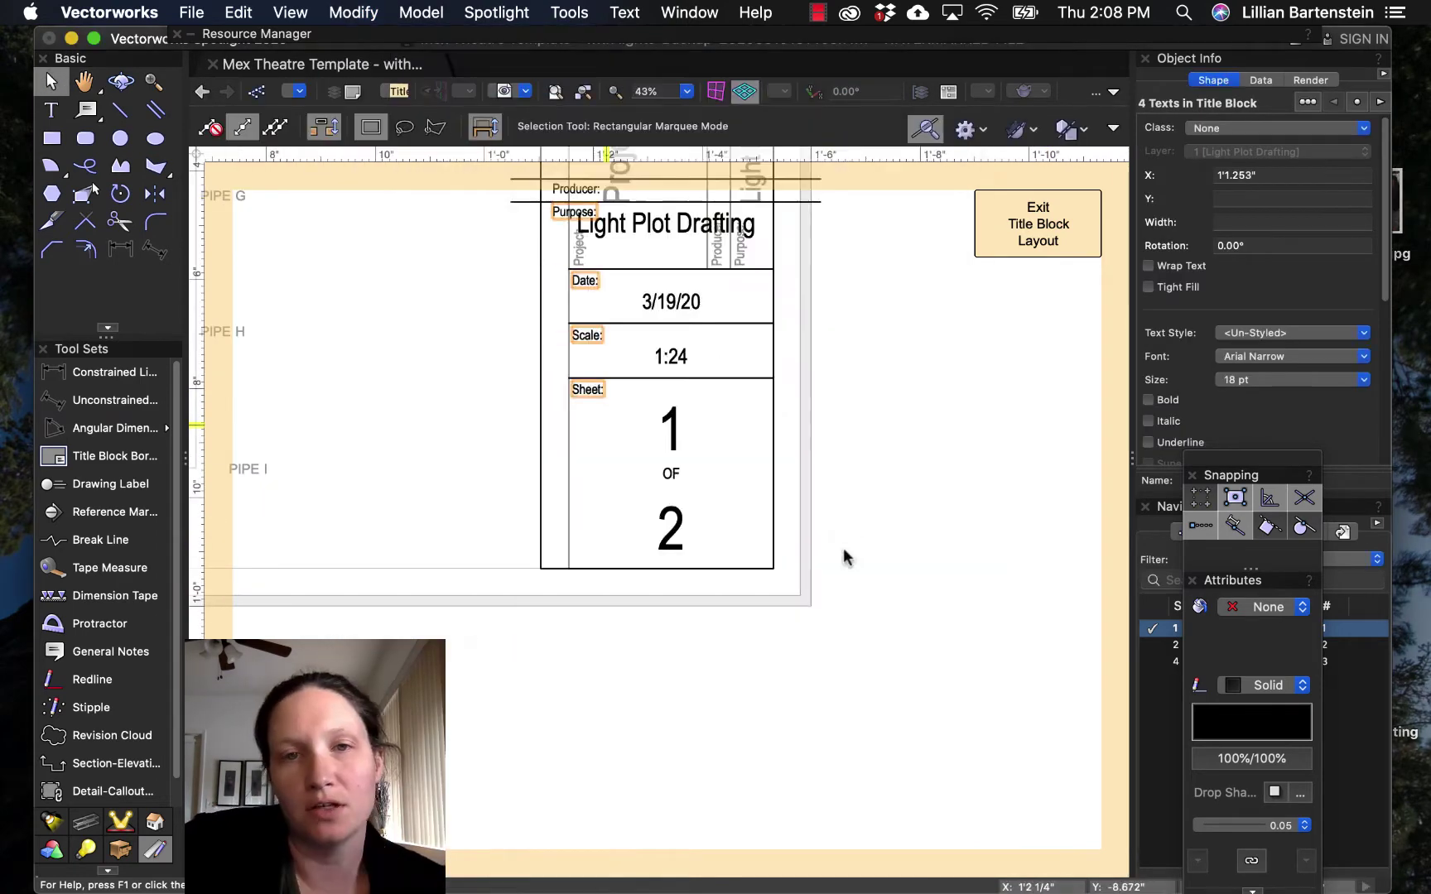
Step: Extend the divider lines above Date, Scale and Sheet to meet the left edge of the widened title block
scroll(530, 333, up, 2)
click(621, 226)
drag(596, 226, 545, 227)
click(704, 316)
drag(596, 316, 551, 317)
click(704, 407)
drag(597, 407, 551, 407)
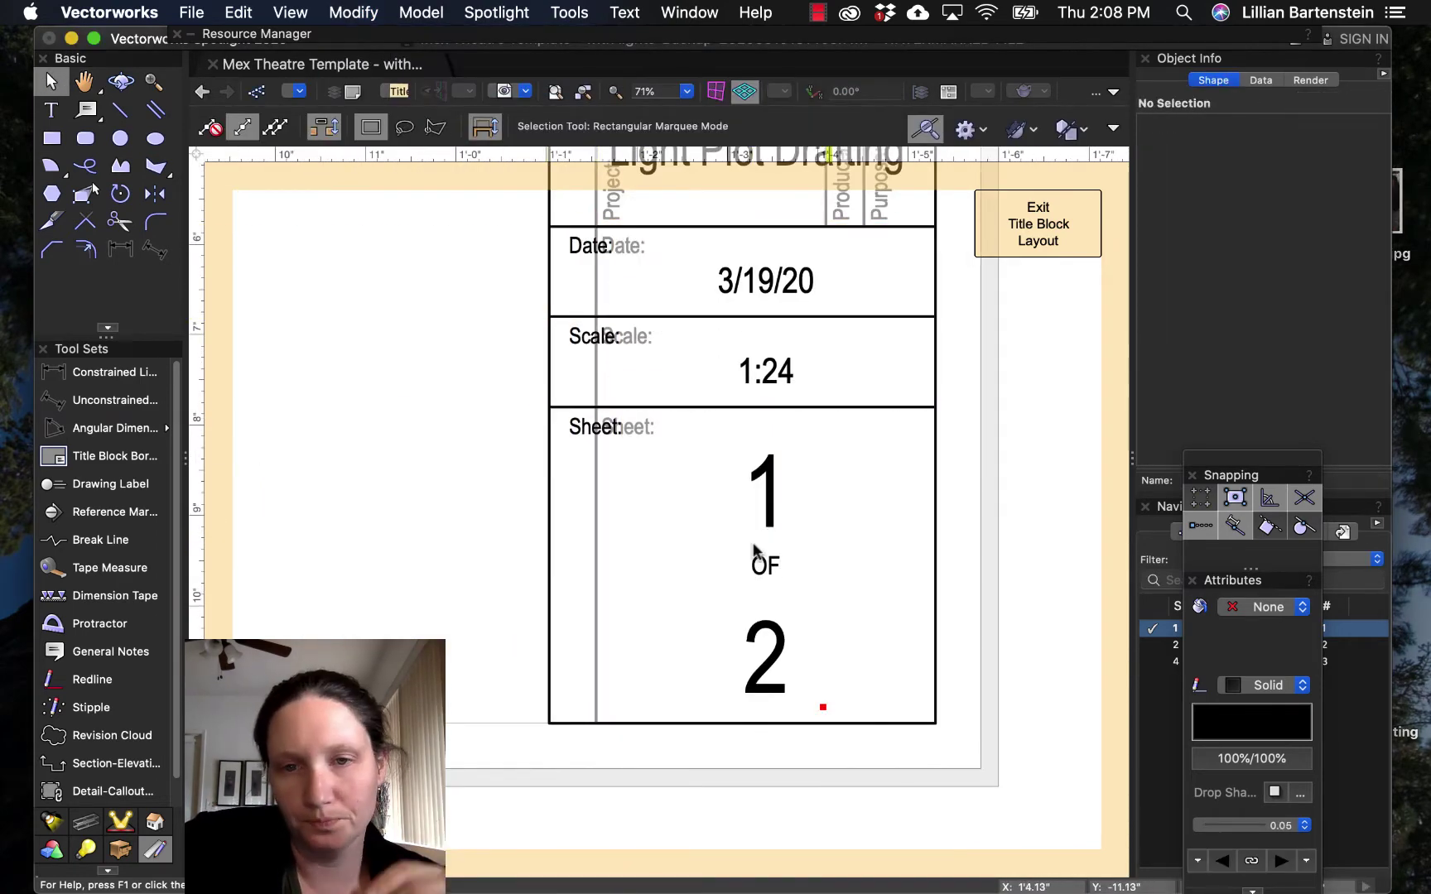
Step: Move the date, scale and sheet number values left to center them in the widened title block
drag(830, 714, 693, 425)
shift+click(770, 380)
shift+click(778, 290)
scroll(778, 290, up, 2)
mouse_move(623, 319)
mouse_down()
mouse_move(639, 303)
mouse_move(631, 313)
mouse_up()
scroll(632, 313, down, 2)
Step: Shorten both divider lines around the Producer row so their ends meet the sides of the title block
middle_drag(356, 222, 390, 588)
click(688, 477)
click(708, 516)
drag(415, 477, 466, 516)
drag(948, 515, 867, 516)
click(828, 477)
drag(949, 477, 867, 477)
Step: Lower the Project Name text within its section and move the divider line down to just above the Project label
scroll(773, 542, down, 1)
click(703, 373)
drag(702, 374, 703, 400)
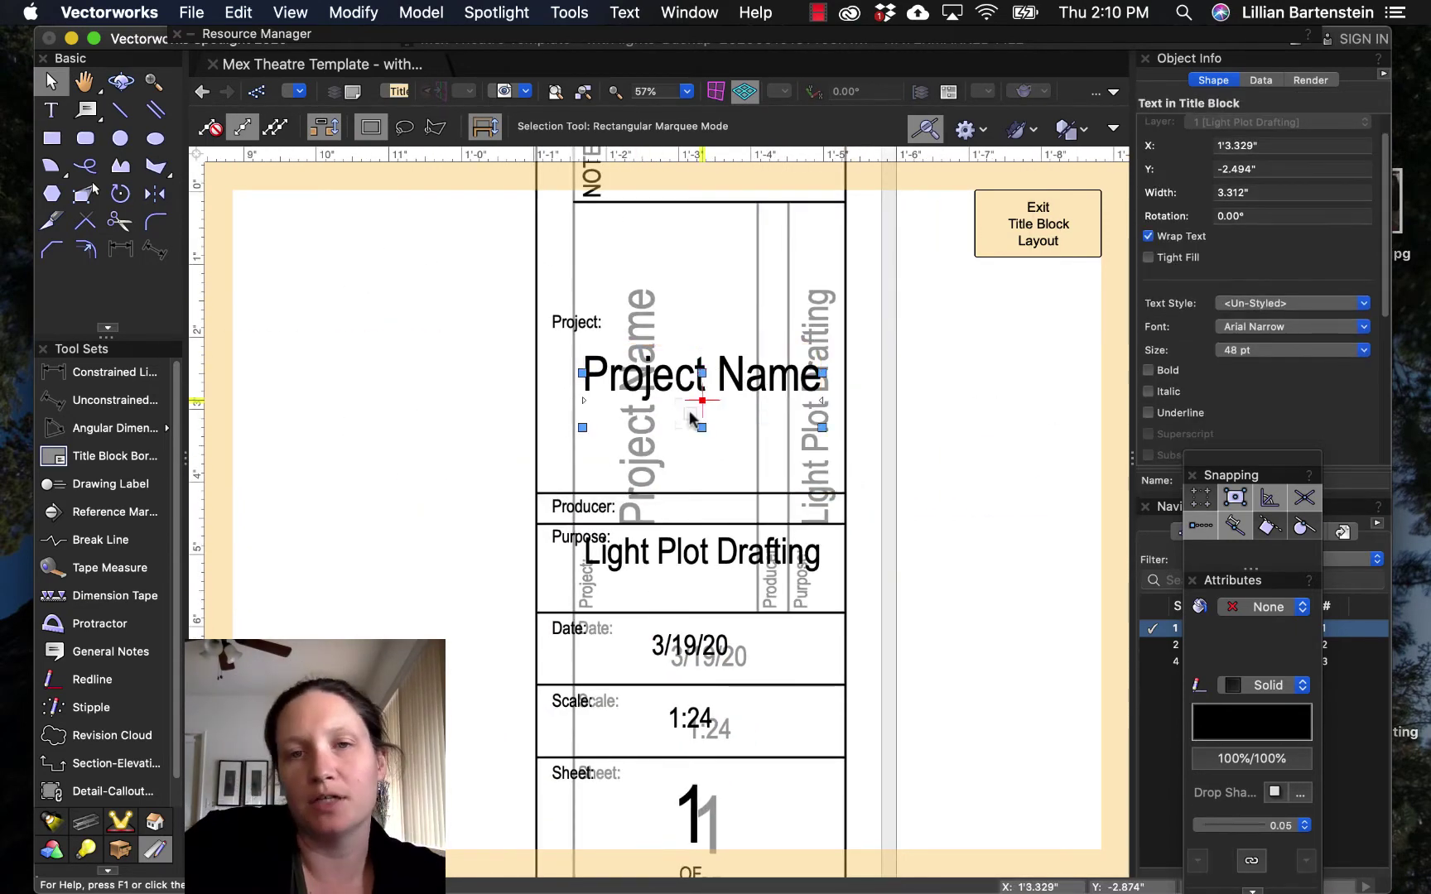
middle_drag(693, 400, 685, 621)
click(684, 421)
click(655, 496)
Step: Clear the Notes label and designer contact fields from the upper title block, and exit the title block layout
scroll(533, 501, down, 2)
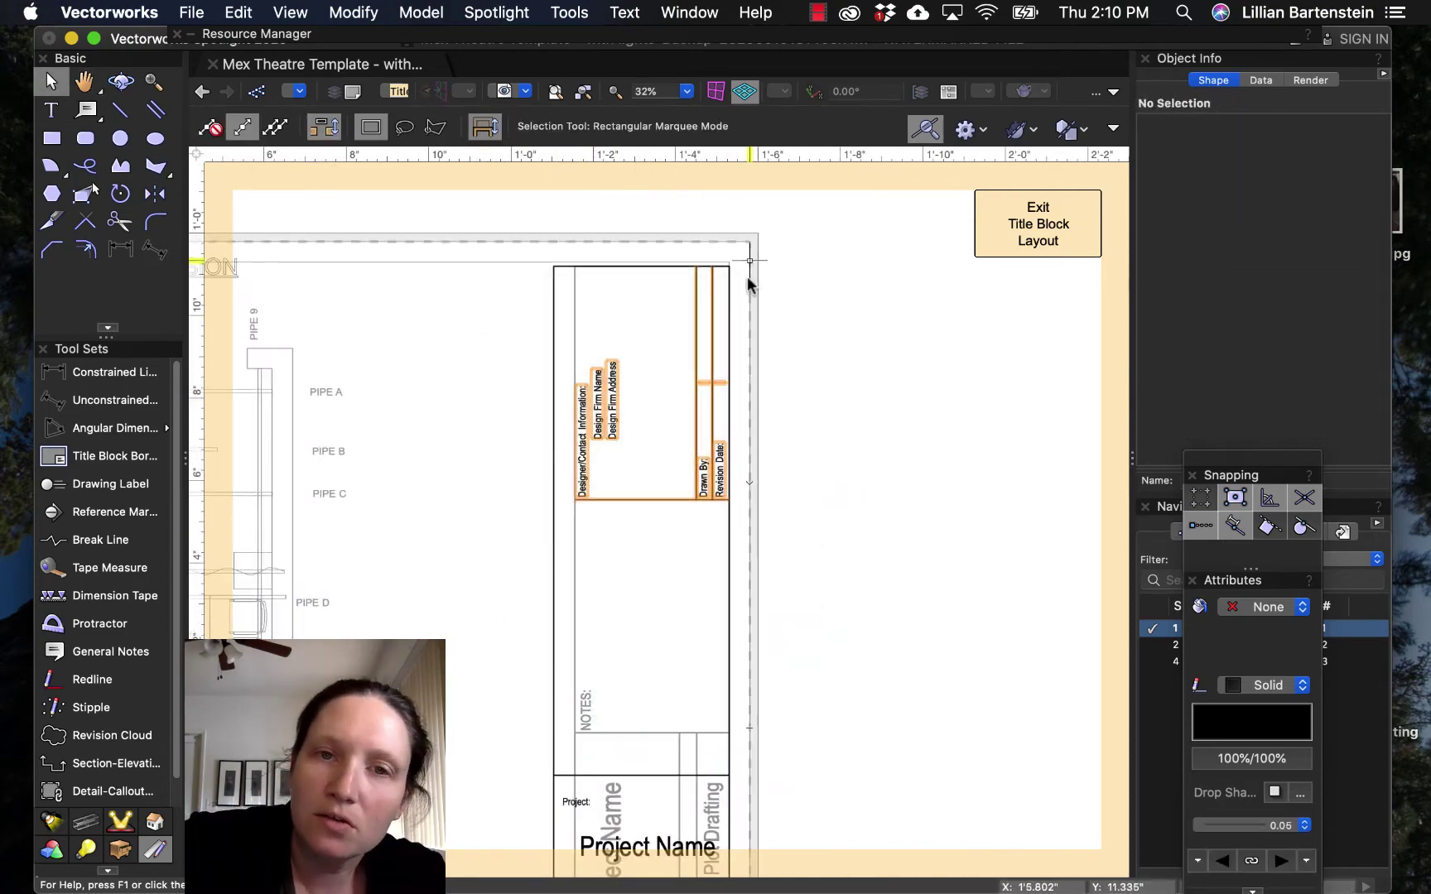
click(1000, 233)
scroll(793, 495, down, 3)
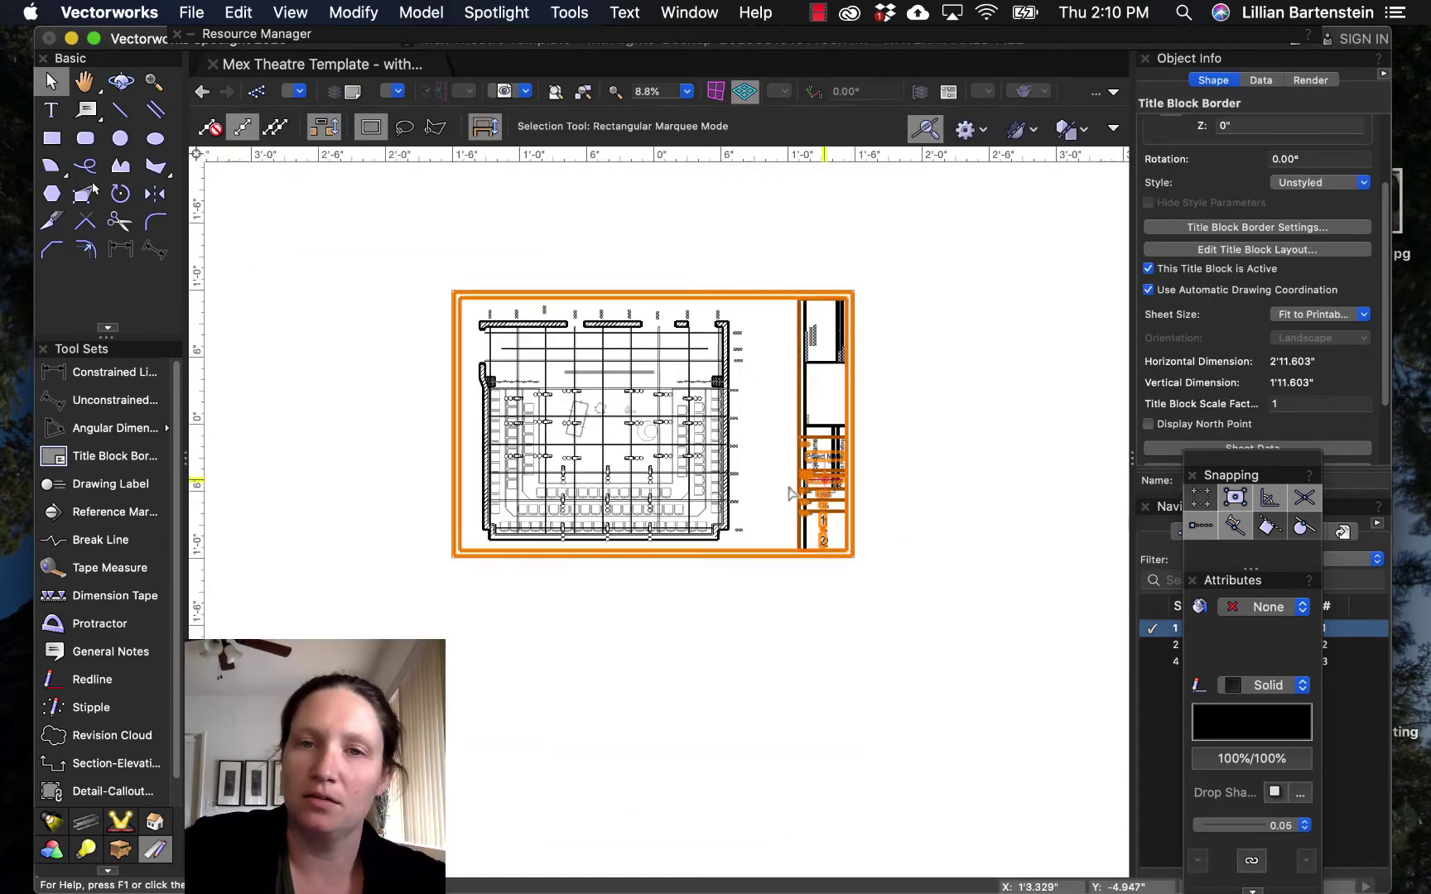
mouse_move(783, 555)
mouse_down()
mouse_move(592, 594)
mouse_move(782, 554)
mouse_up()
scroll(817, 357, up, 1)
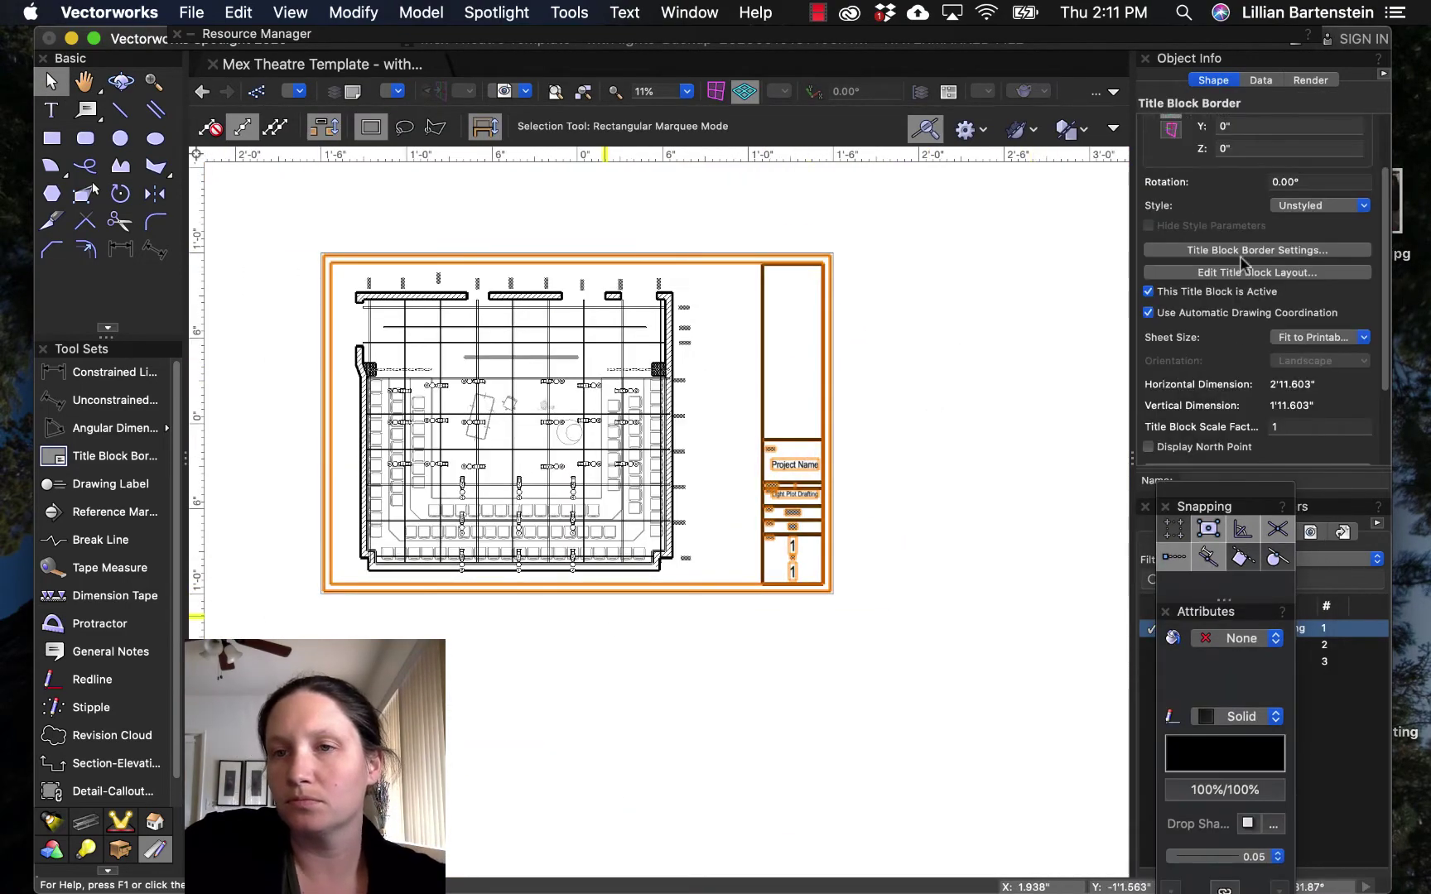
Step: Open the Title Block Manager's sheet data and set the scale to 1/4" = 1' - 0"
scroll(1242, 348, down, 2)
click(1252, 451)
click(273, 296)
click(265, 276)
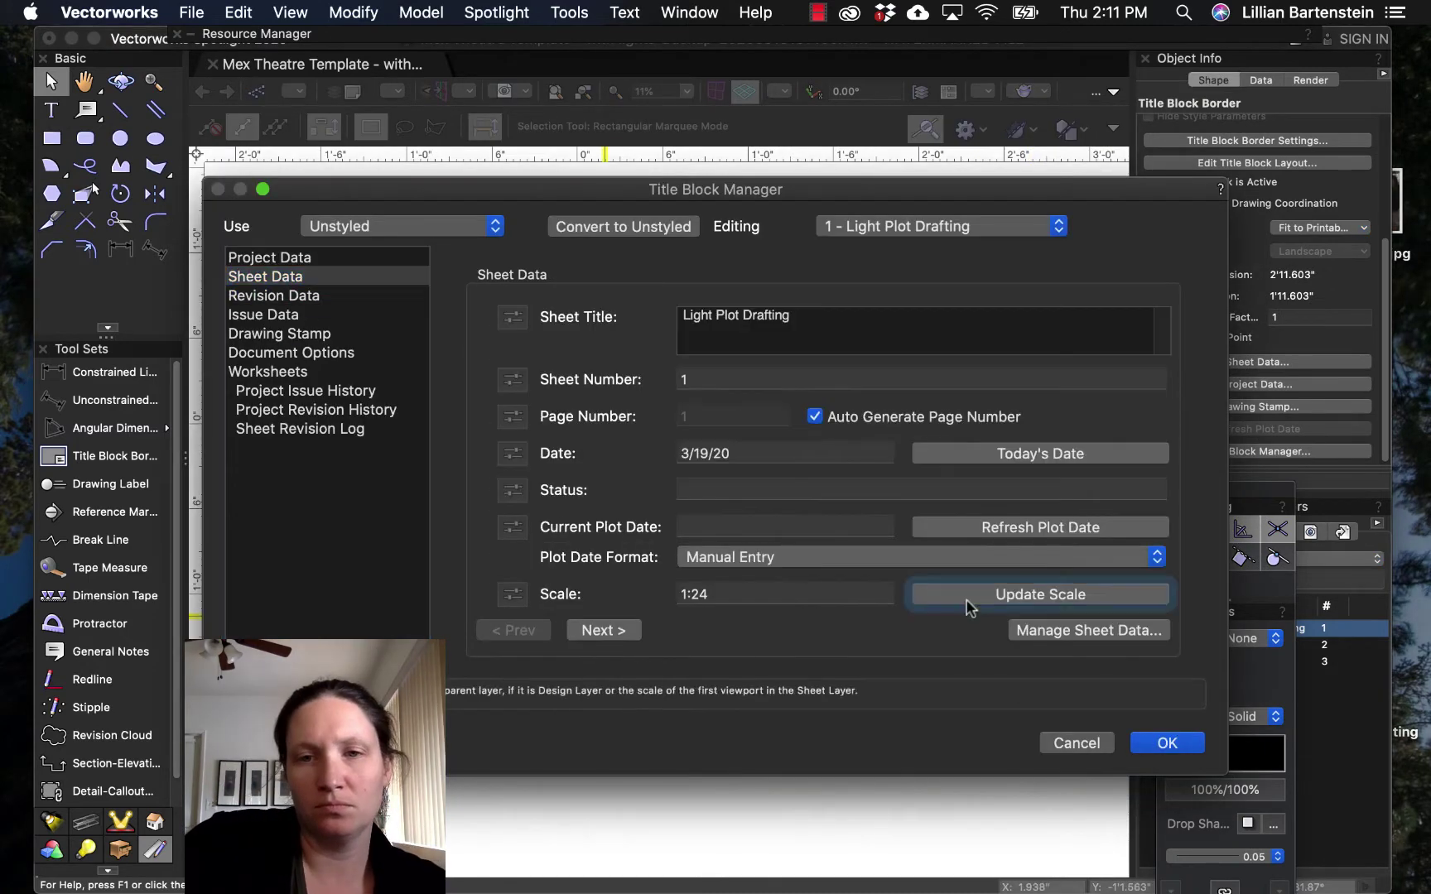
double_click(785, 593)
text(1/3)
key(BackSpace)
text(4)
key(Tab)
Step: Review the managed sheet data fields and apply the title block changes
click(1088, 630)
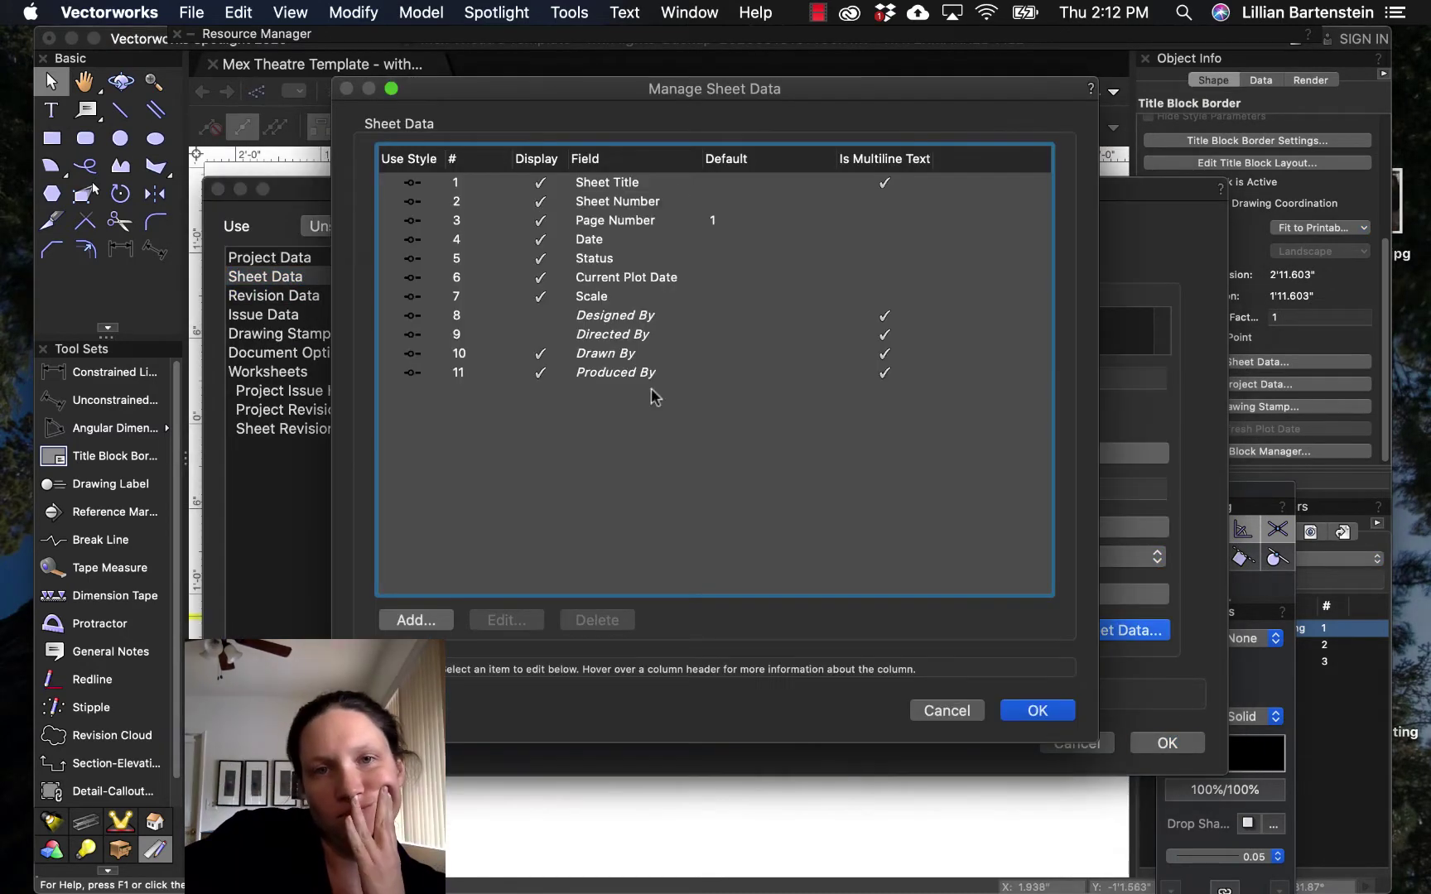
click(1028, 709)
click(1159, 743)
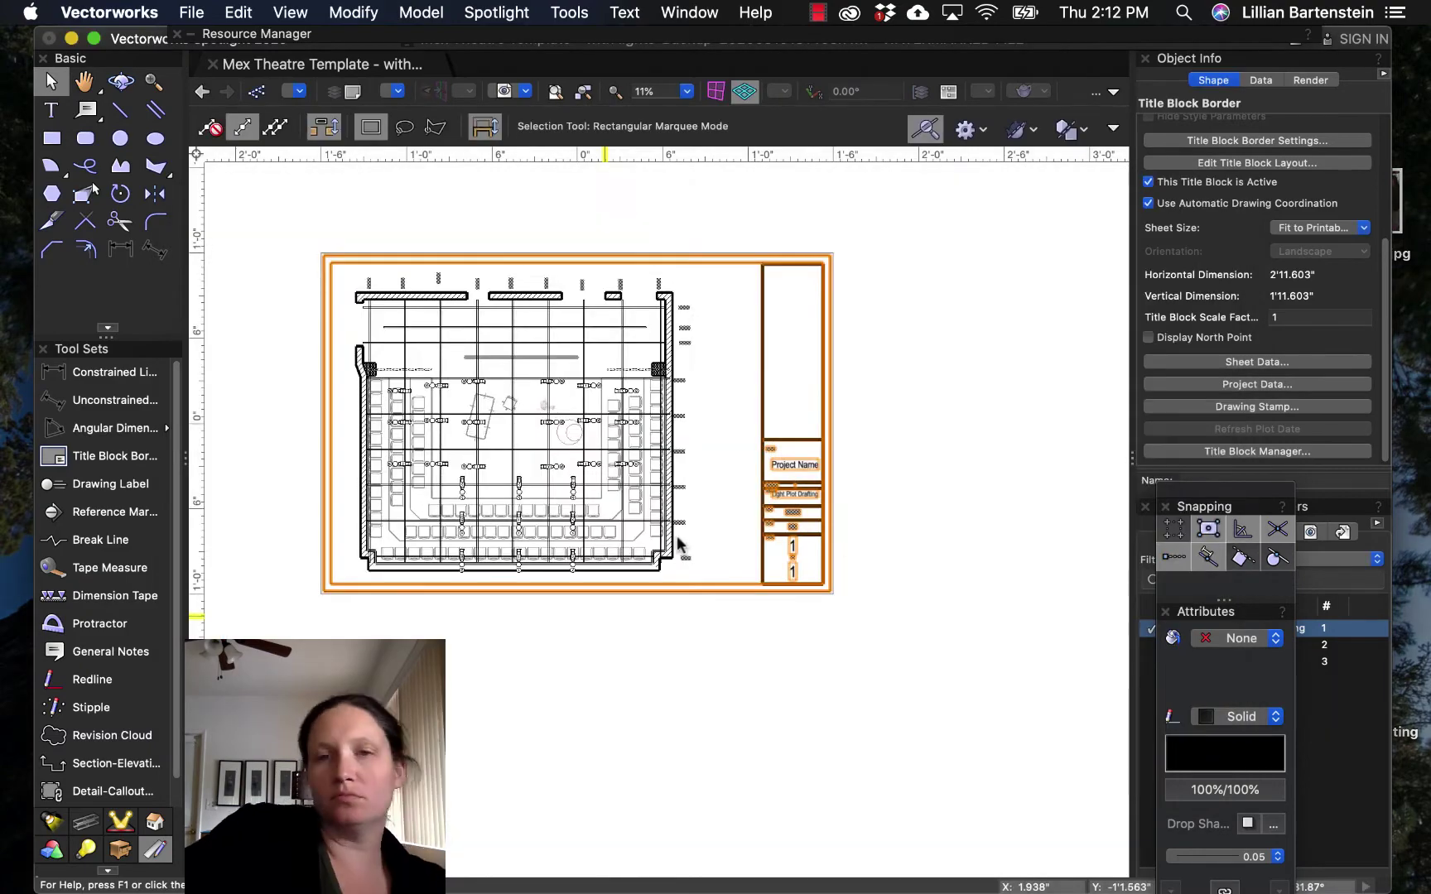
Step: Reopen the title block layout for editing at the empty area above the Project section
scroll(676, 375, up, 2)
double_click(778, 497)
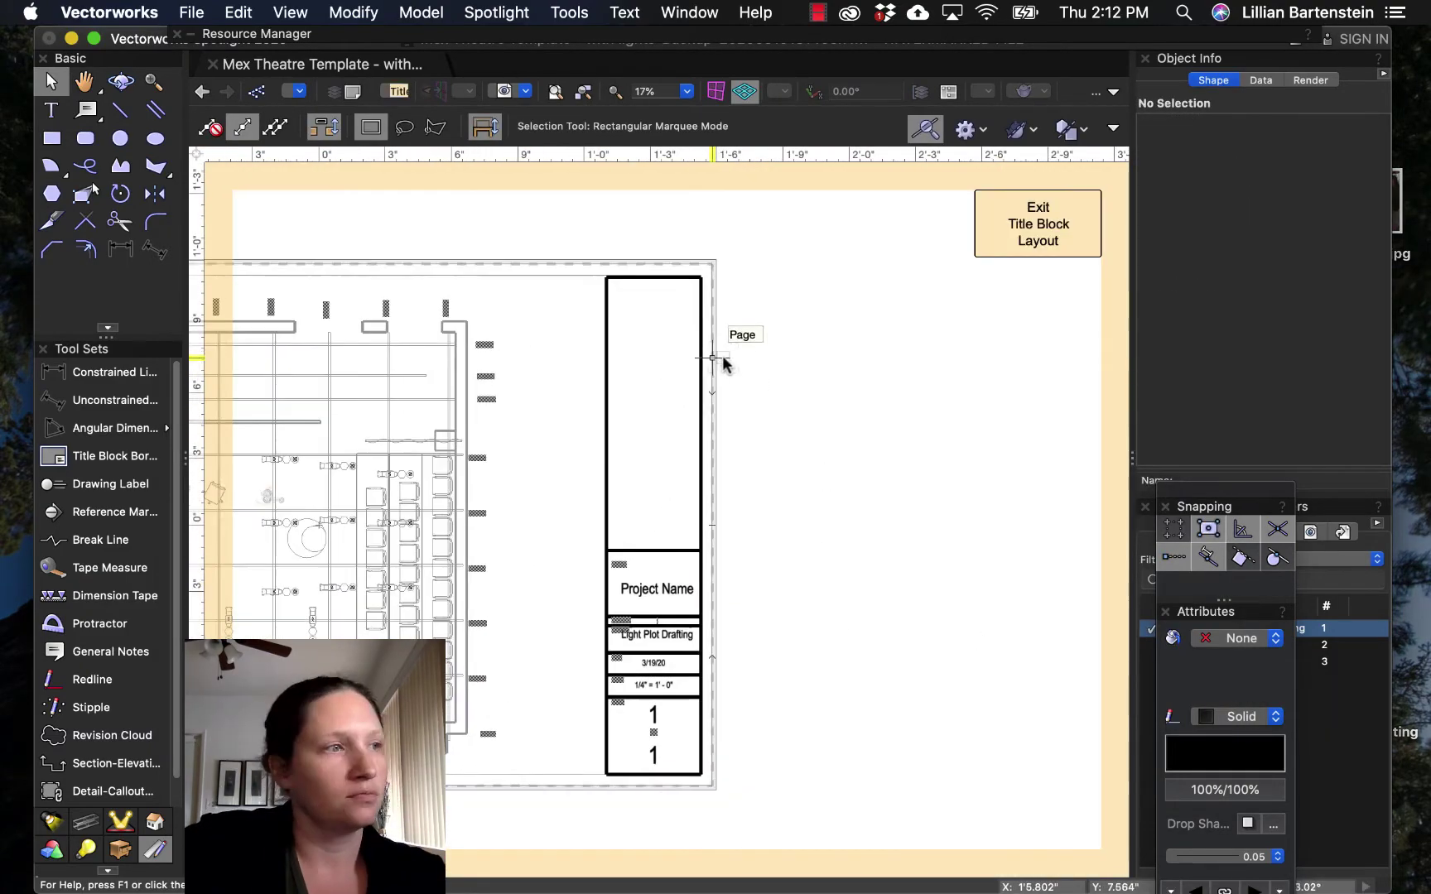
scroll(649, 372, up, 3)
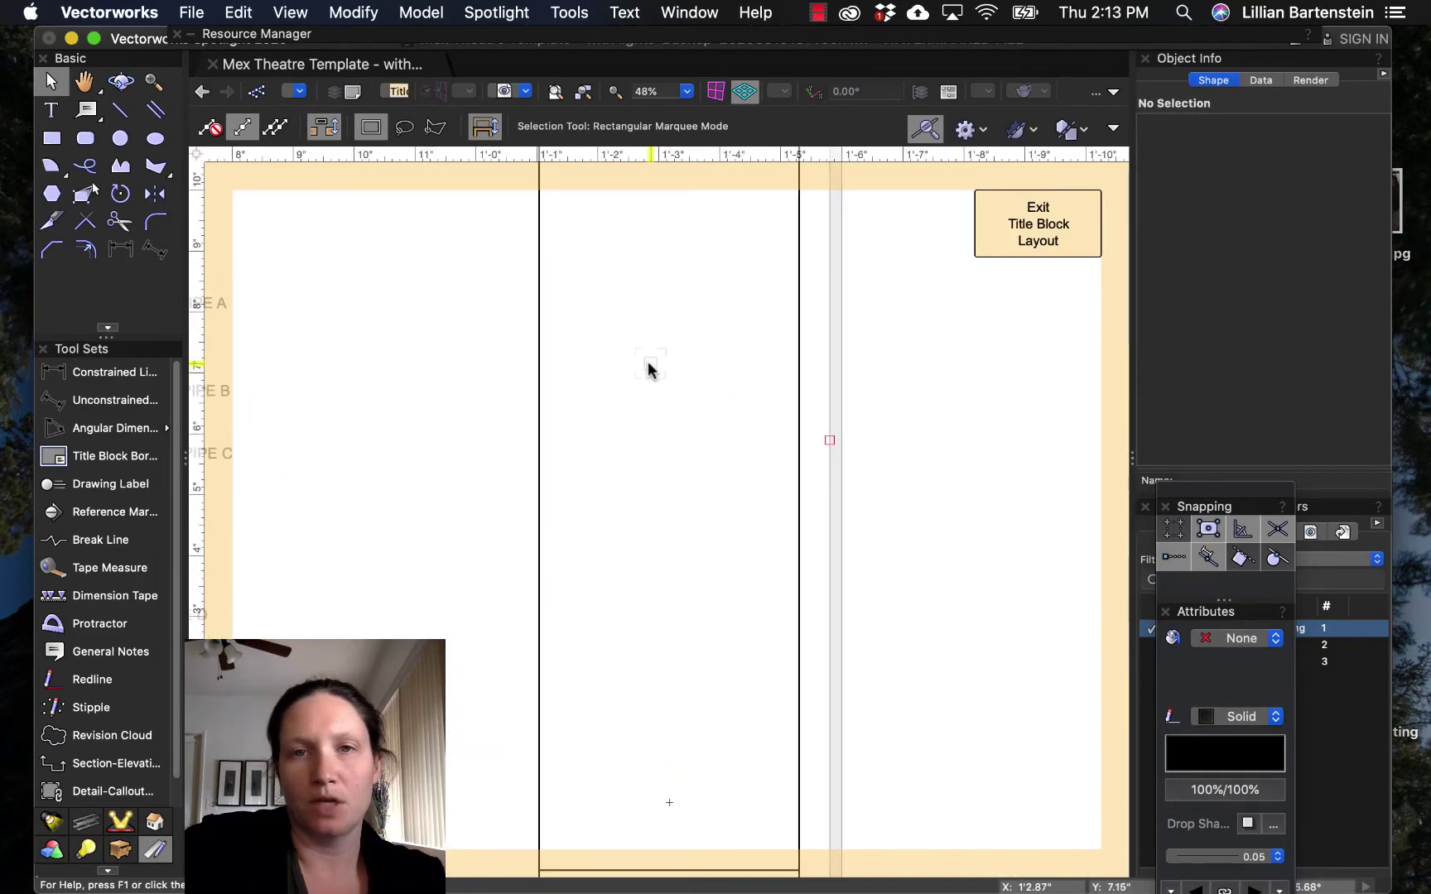
scroll(652, 371, down, 2)
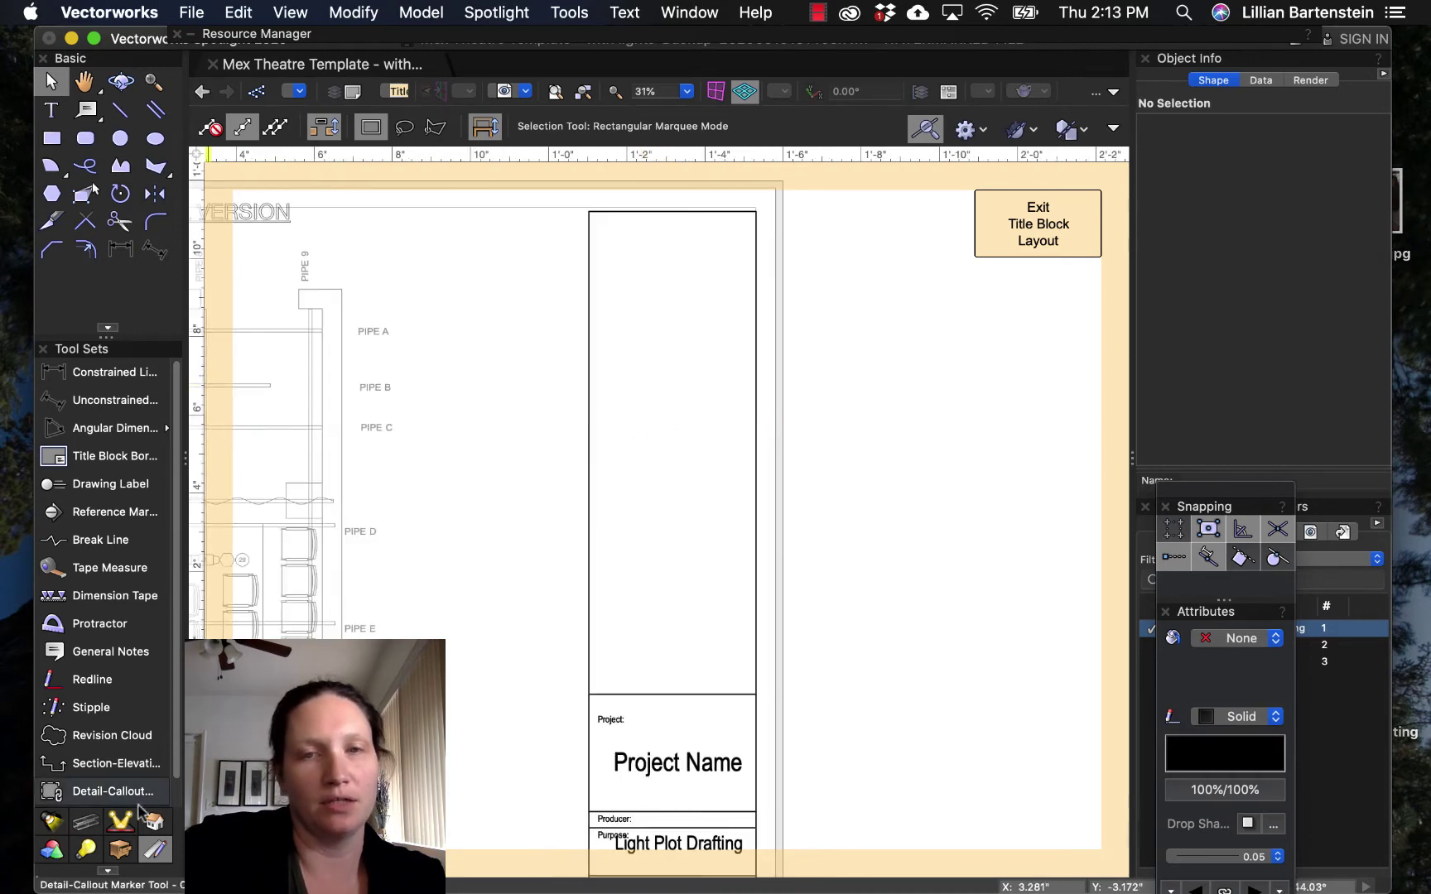
Step: Place an Instrument Summary with 0° rotation near the top of the empty title block area
click(51, 823)
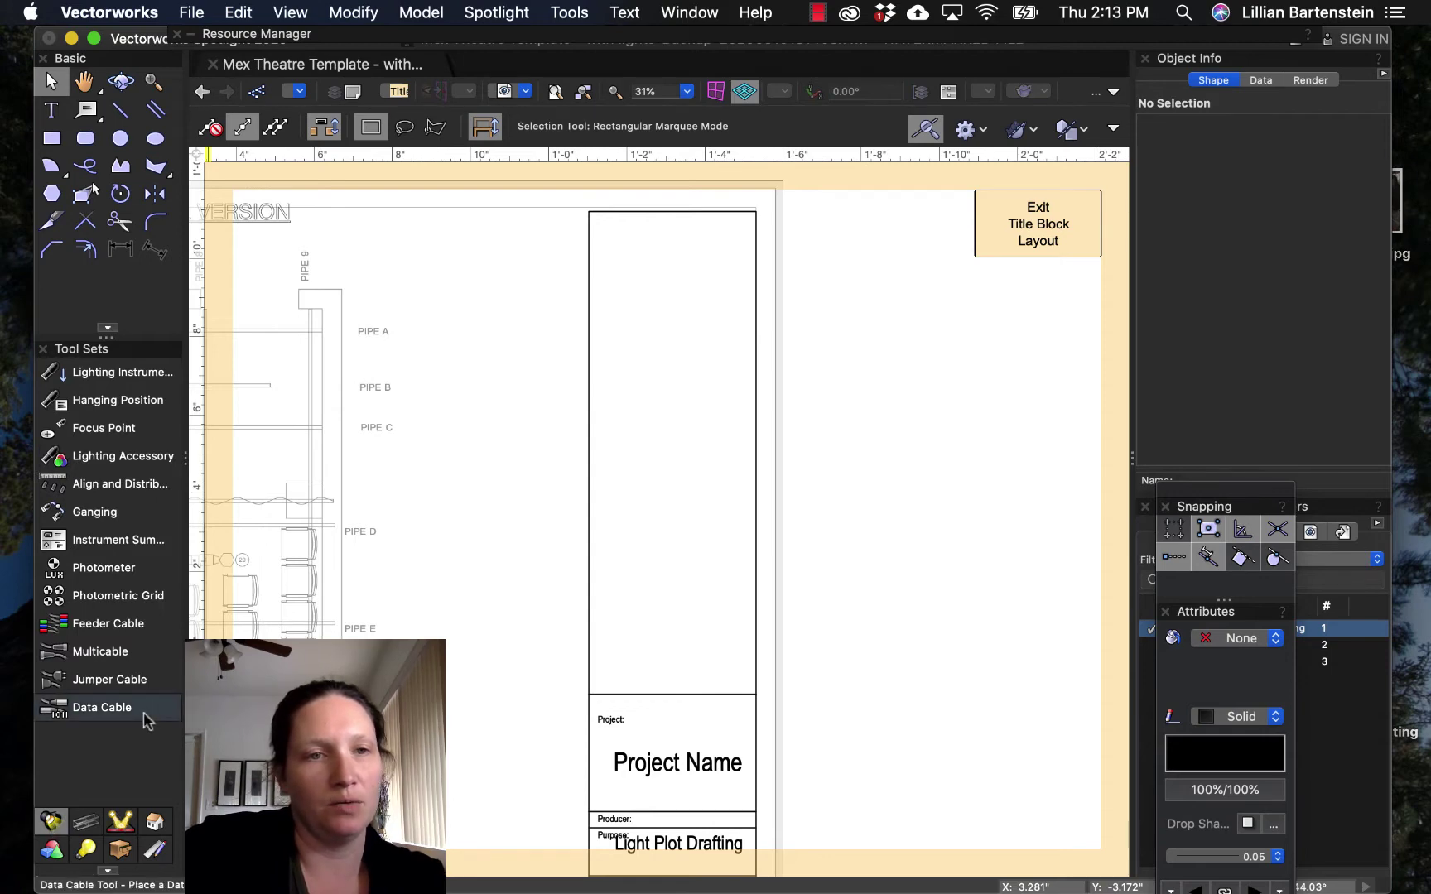
click(95, 546)
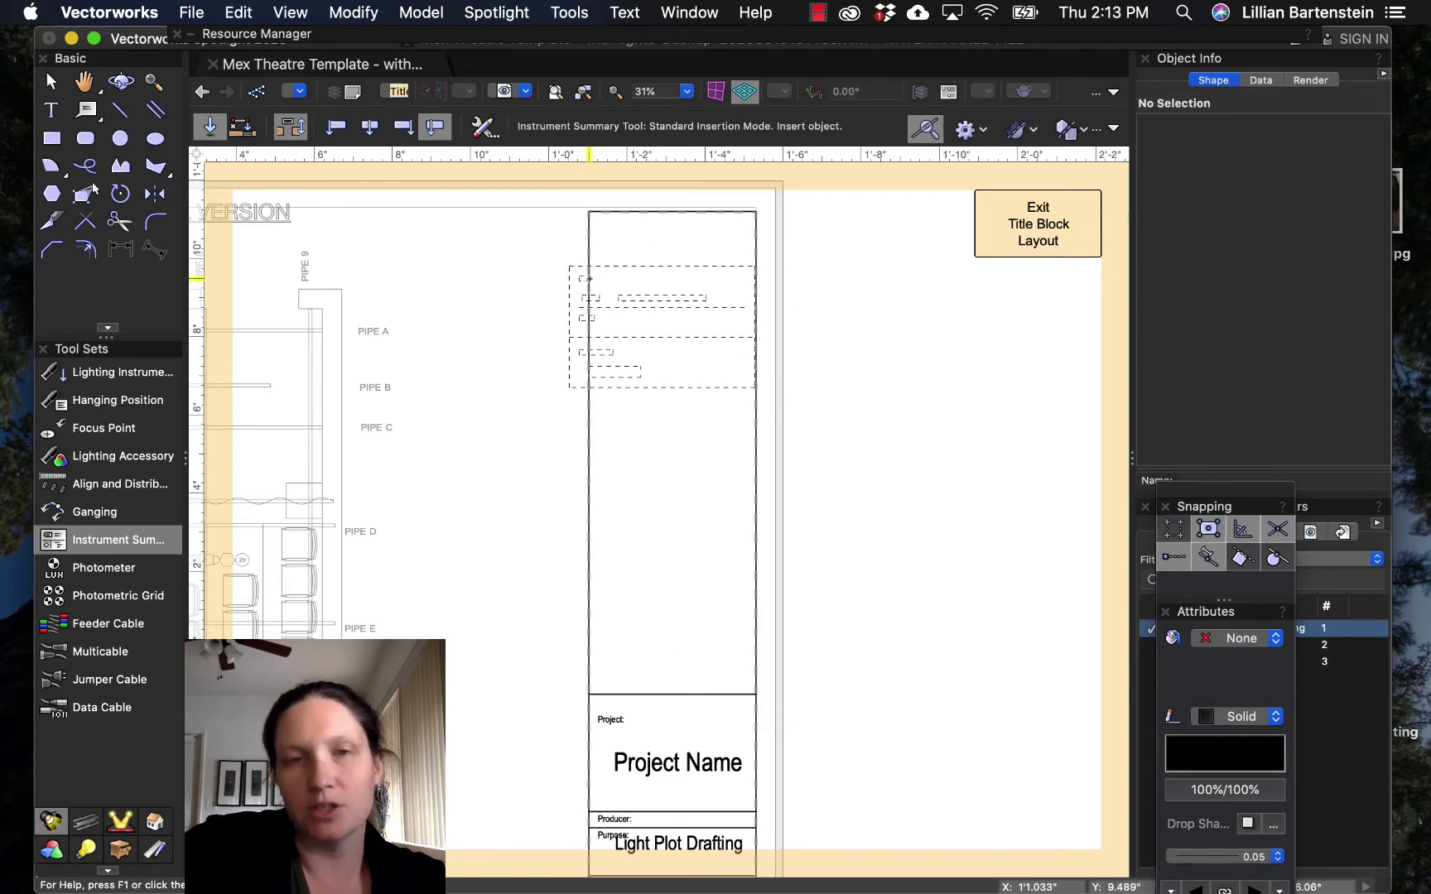
click(589, 278)
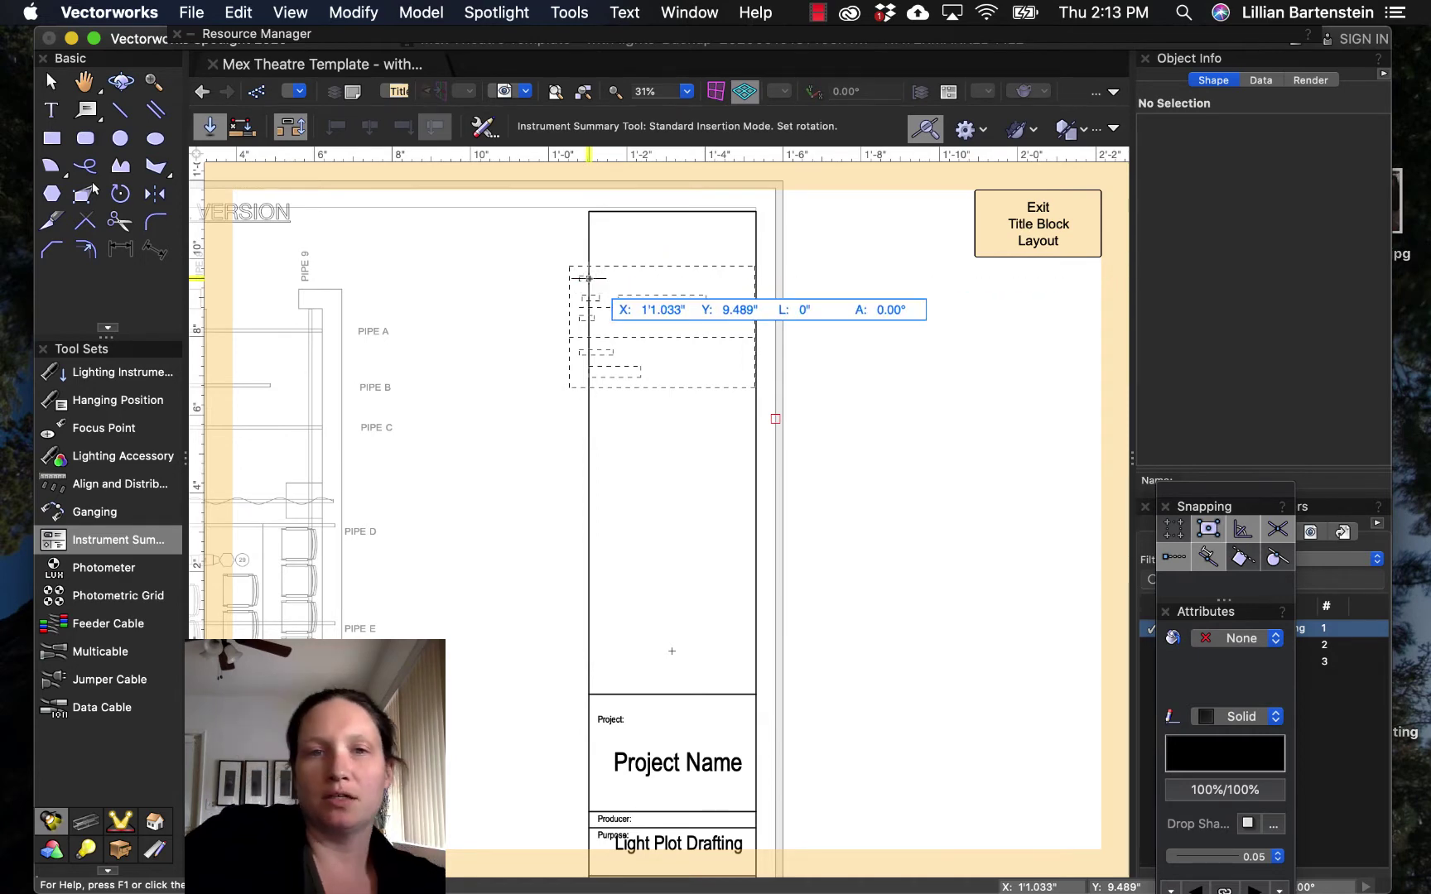
click(623, 282)
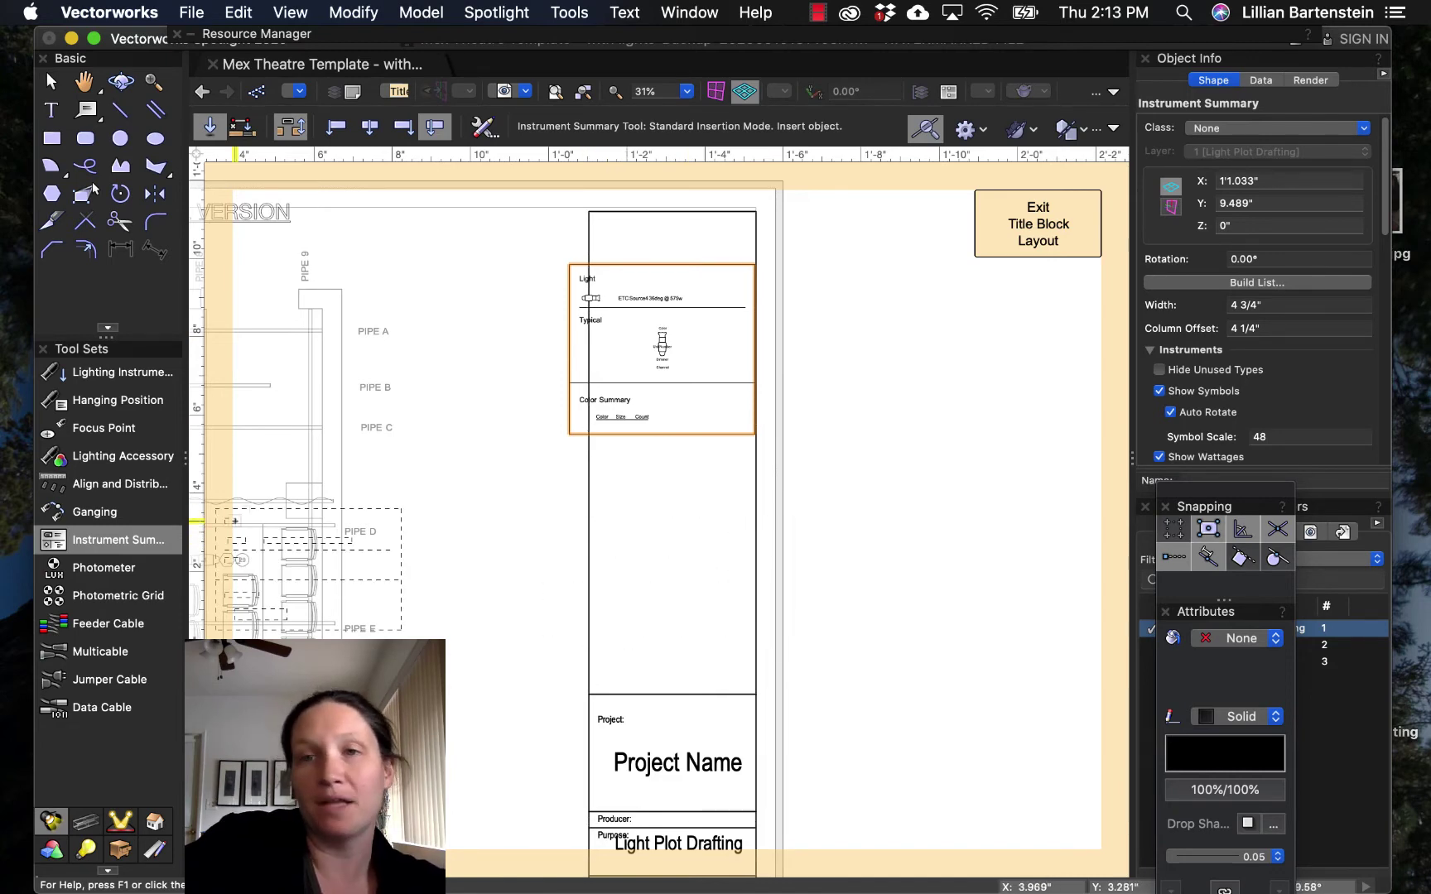
Step: Review the Instrument Summary's settings and the used, unused and other elements available in its build list
scroll(1198, 222, down, 5)
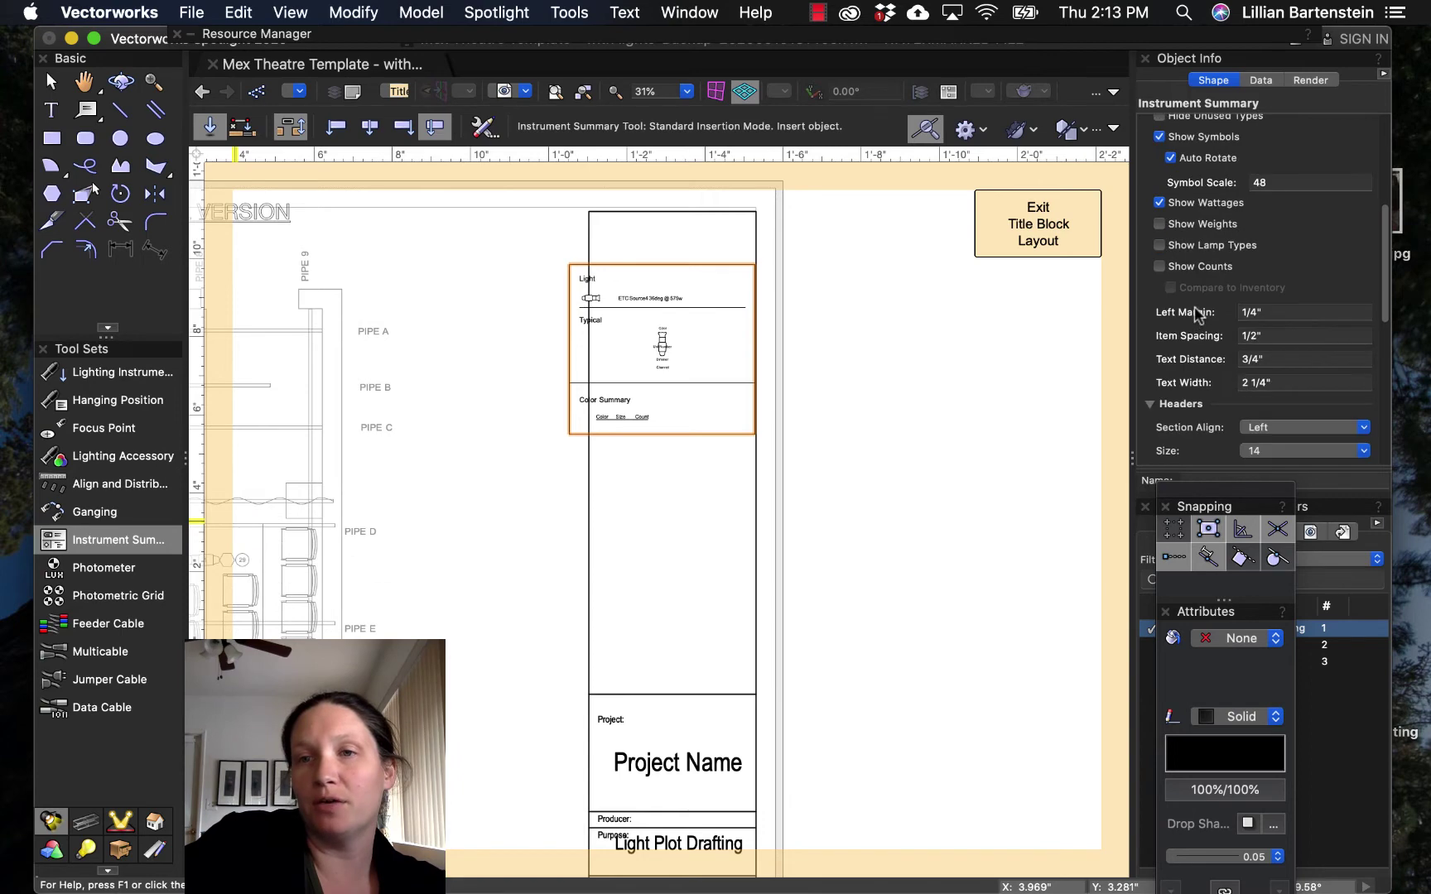
scroll(1198, 222, down, 4)
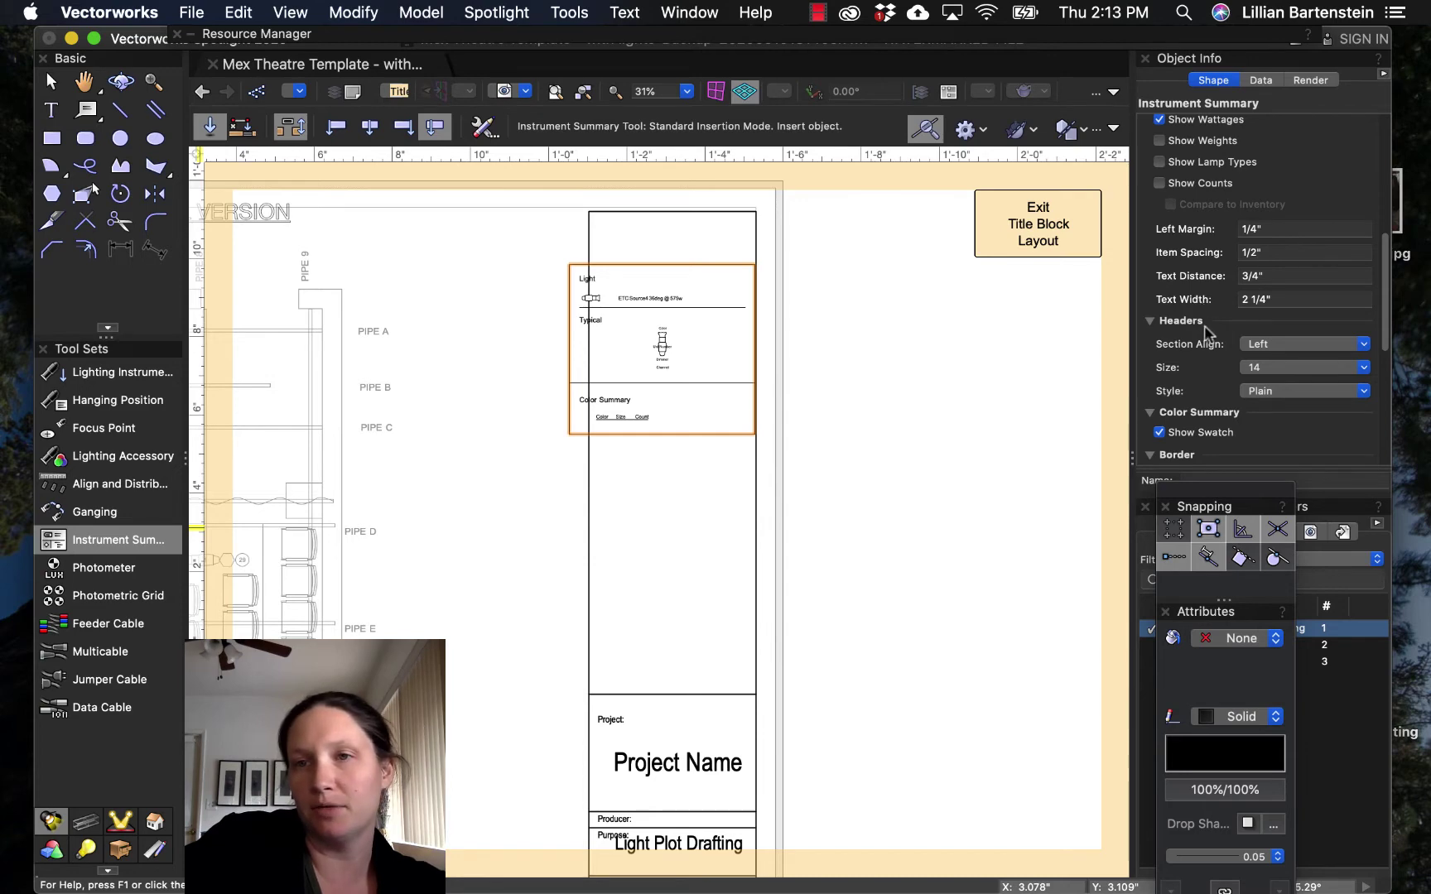
scroll(1231, 282, up, 9)
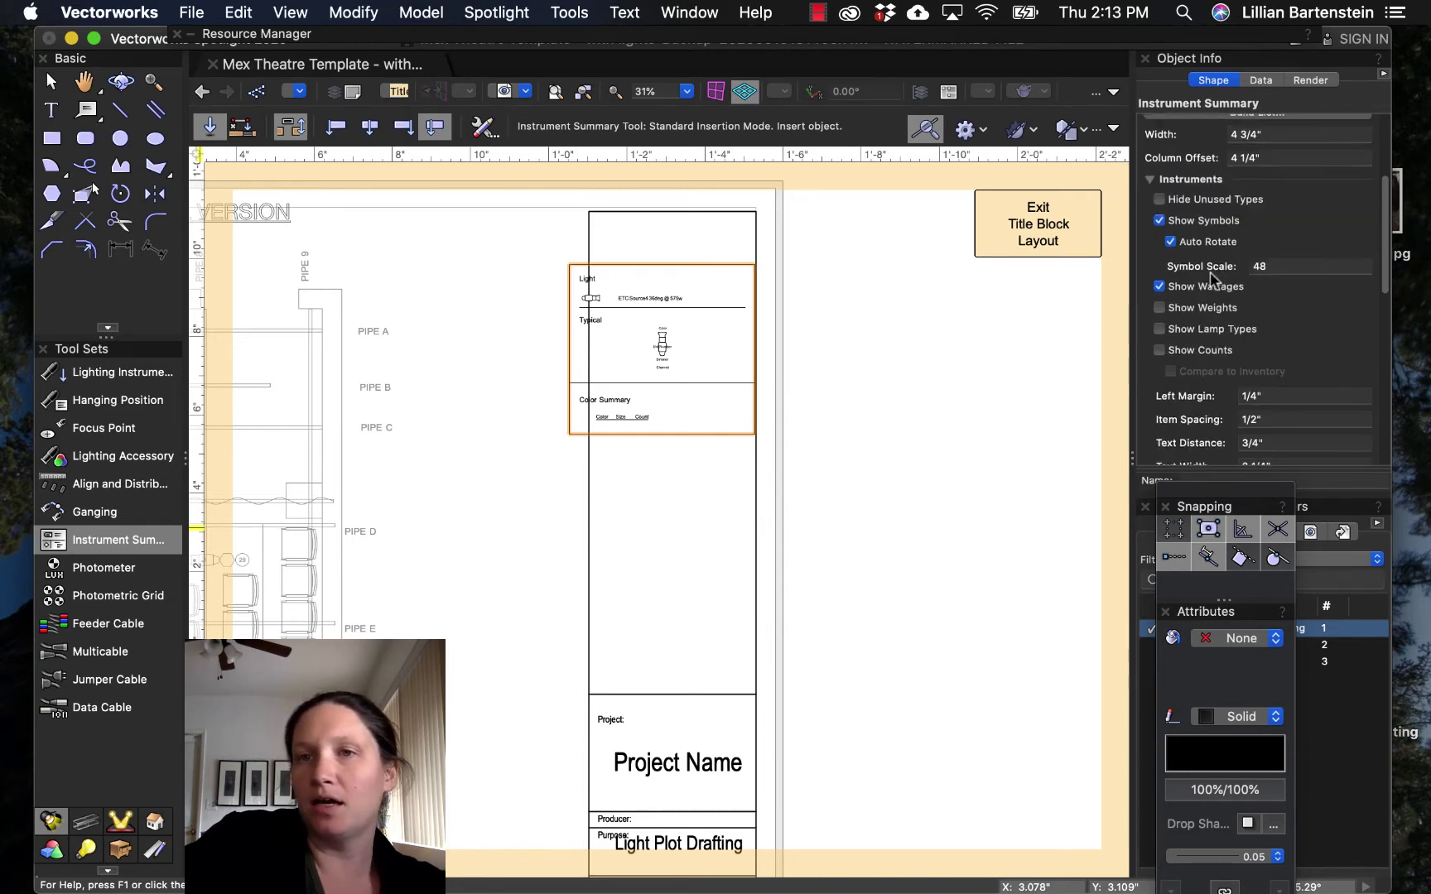
click(1213, 283)
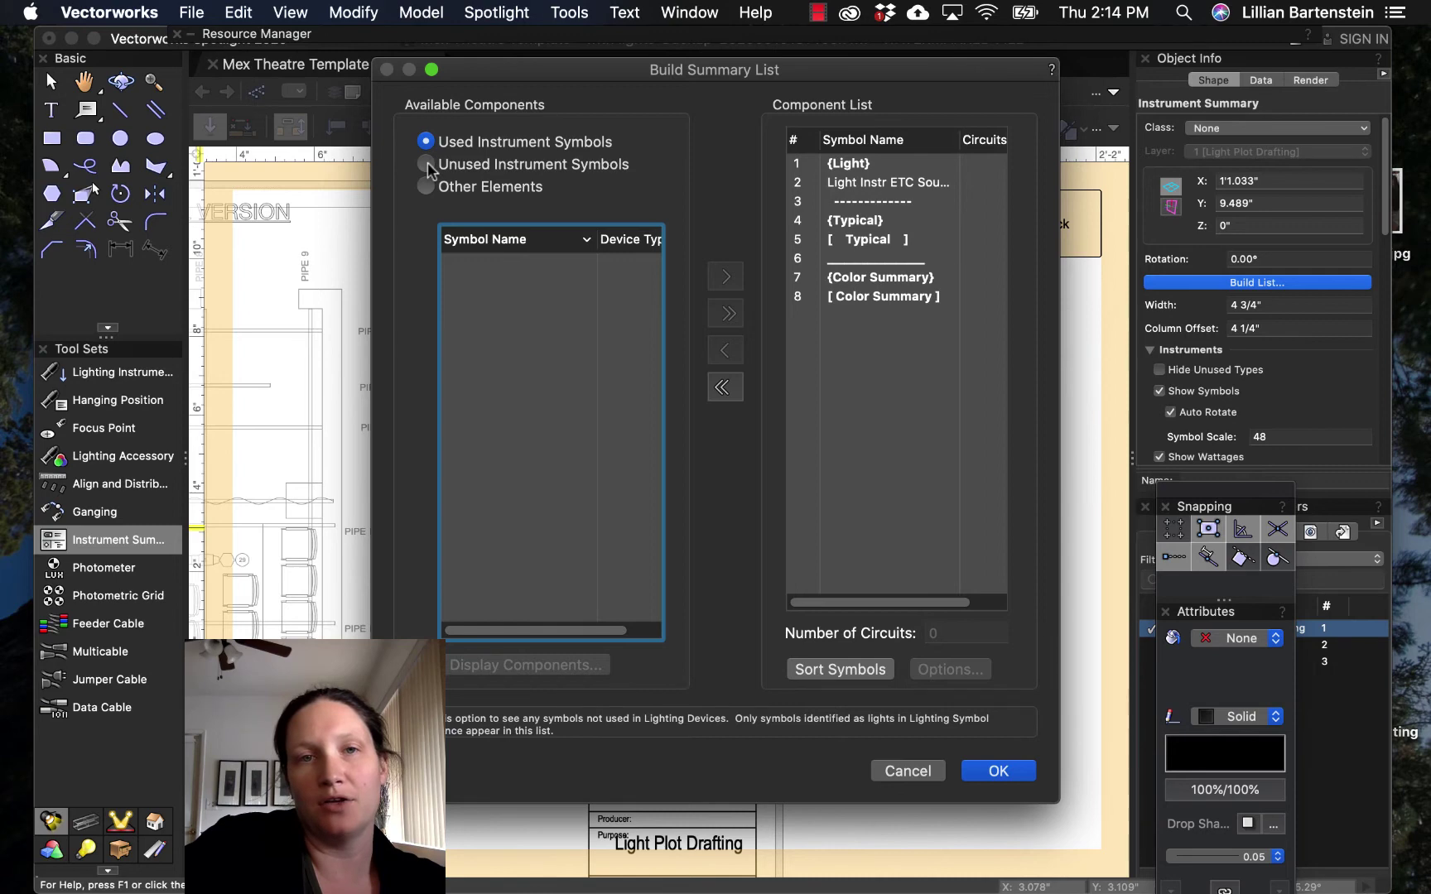
click(426, 186)
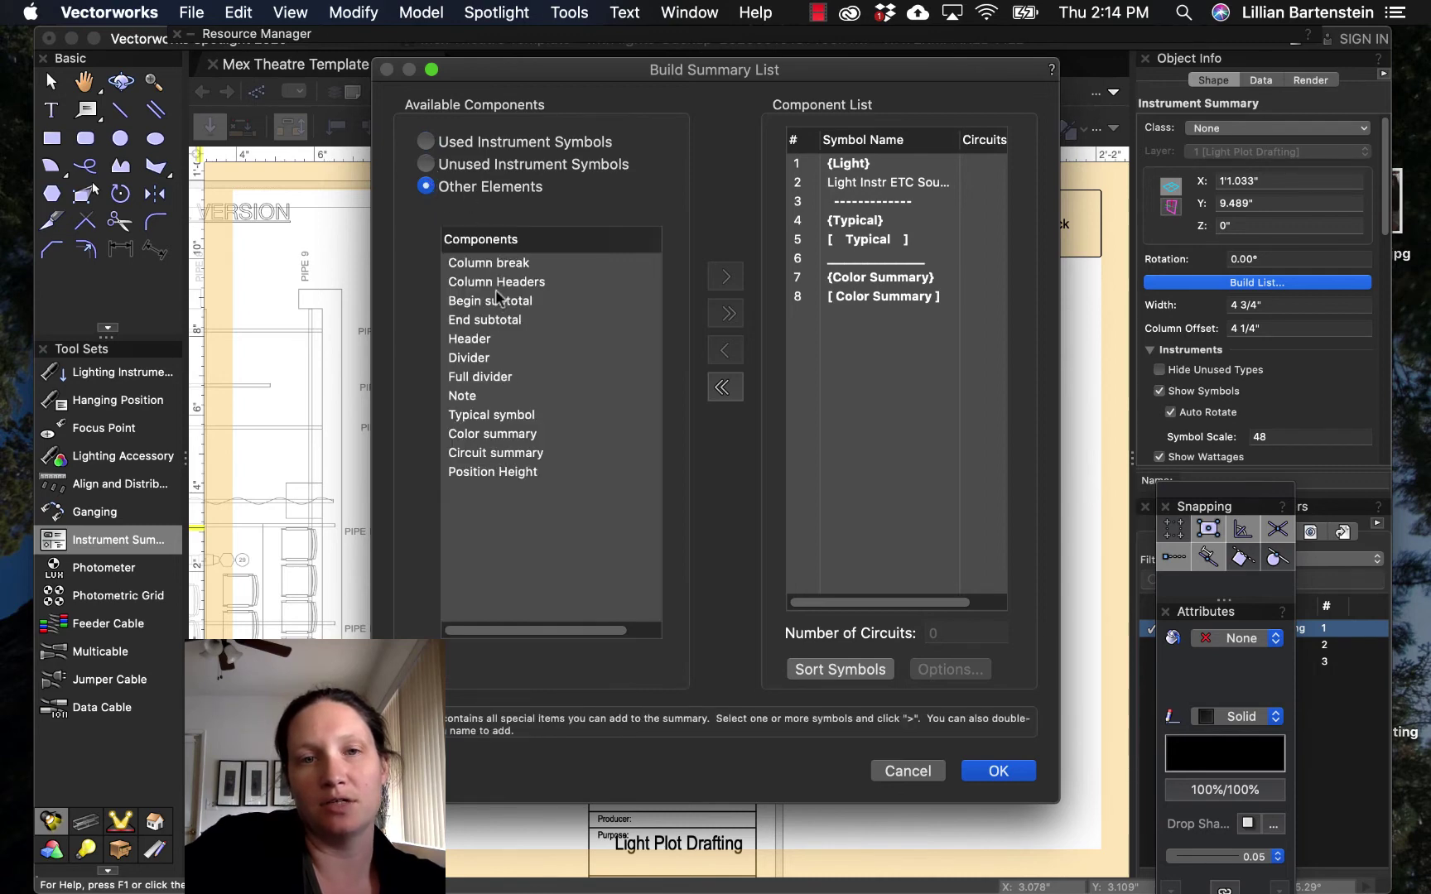
click(424, 163)
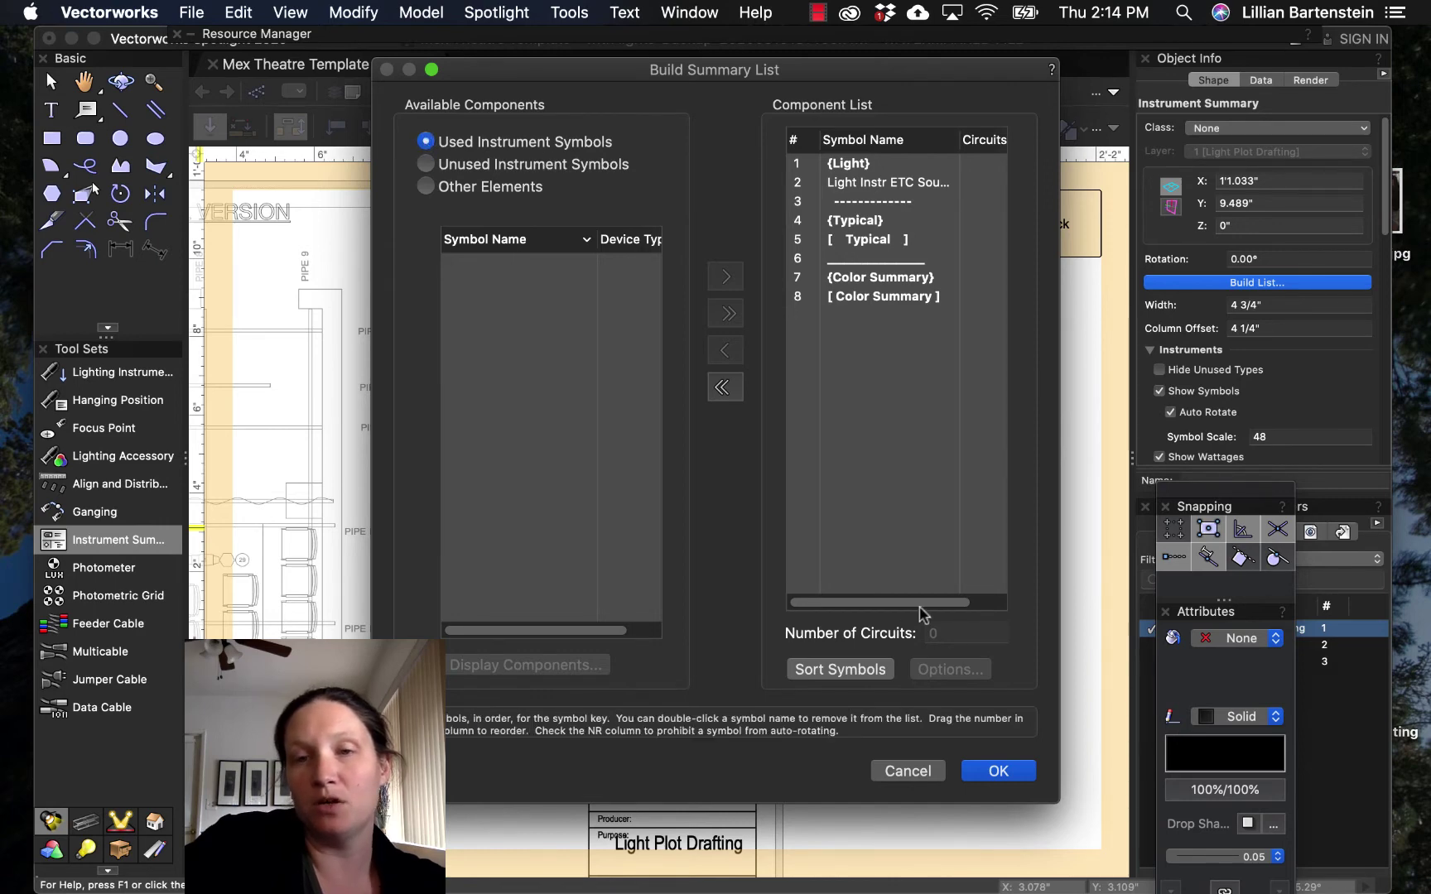
drag(924, 603, 772, 597)
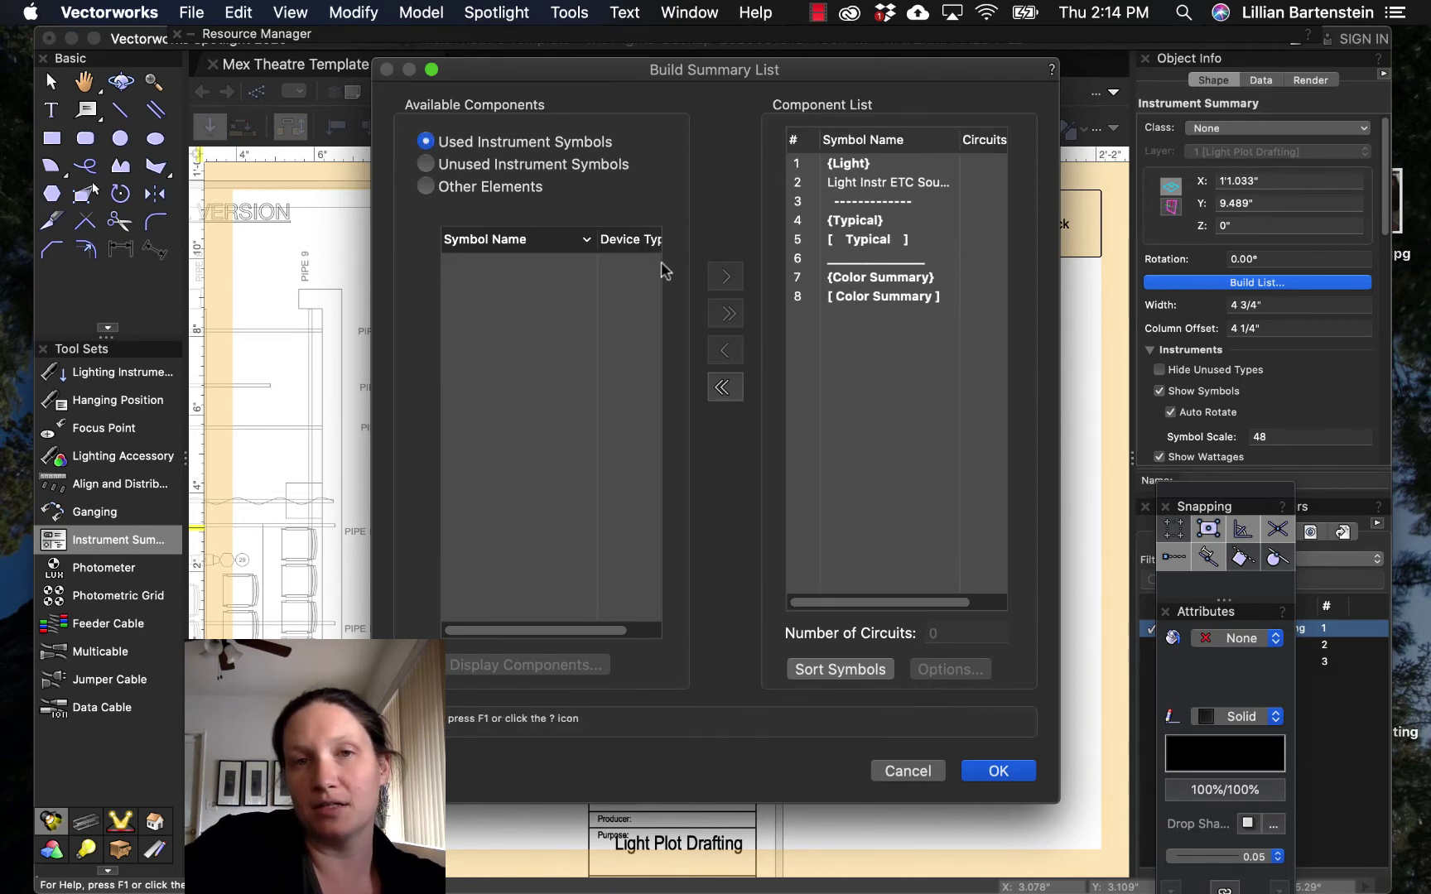
click(425, 187)
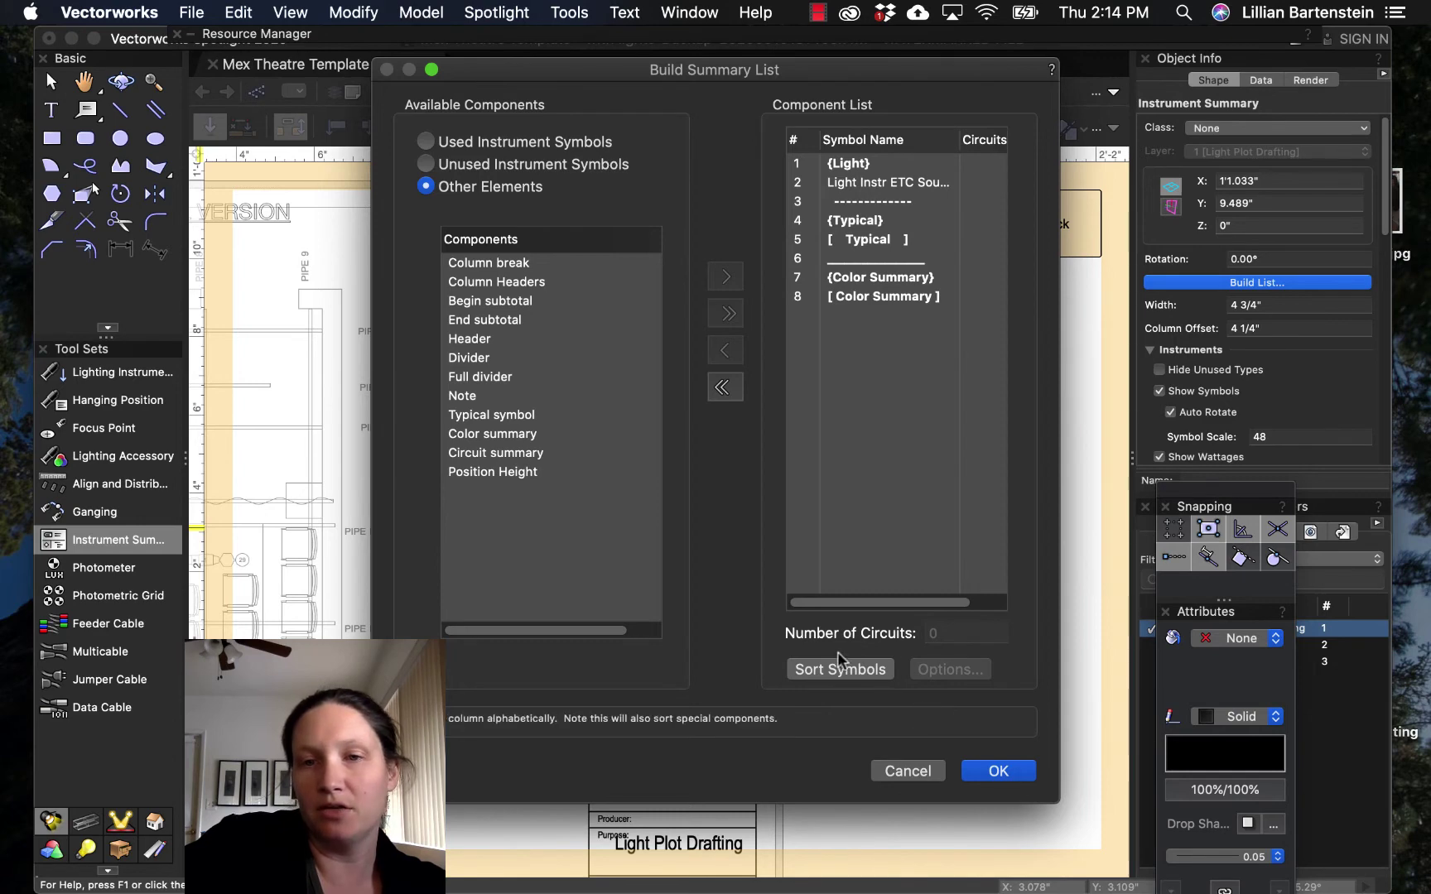
click(990, 773)
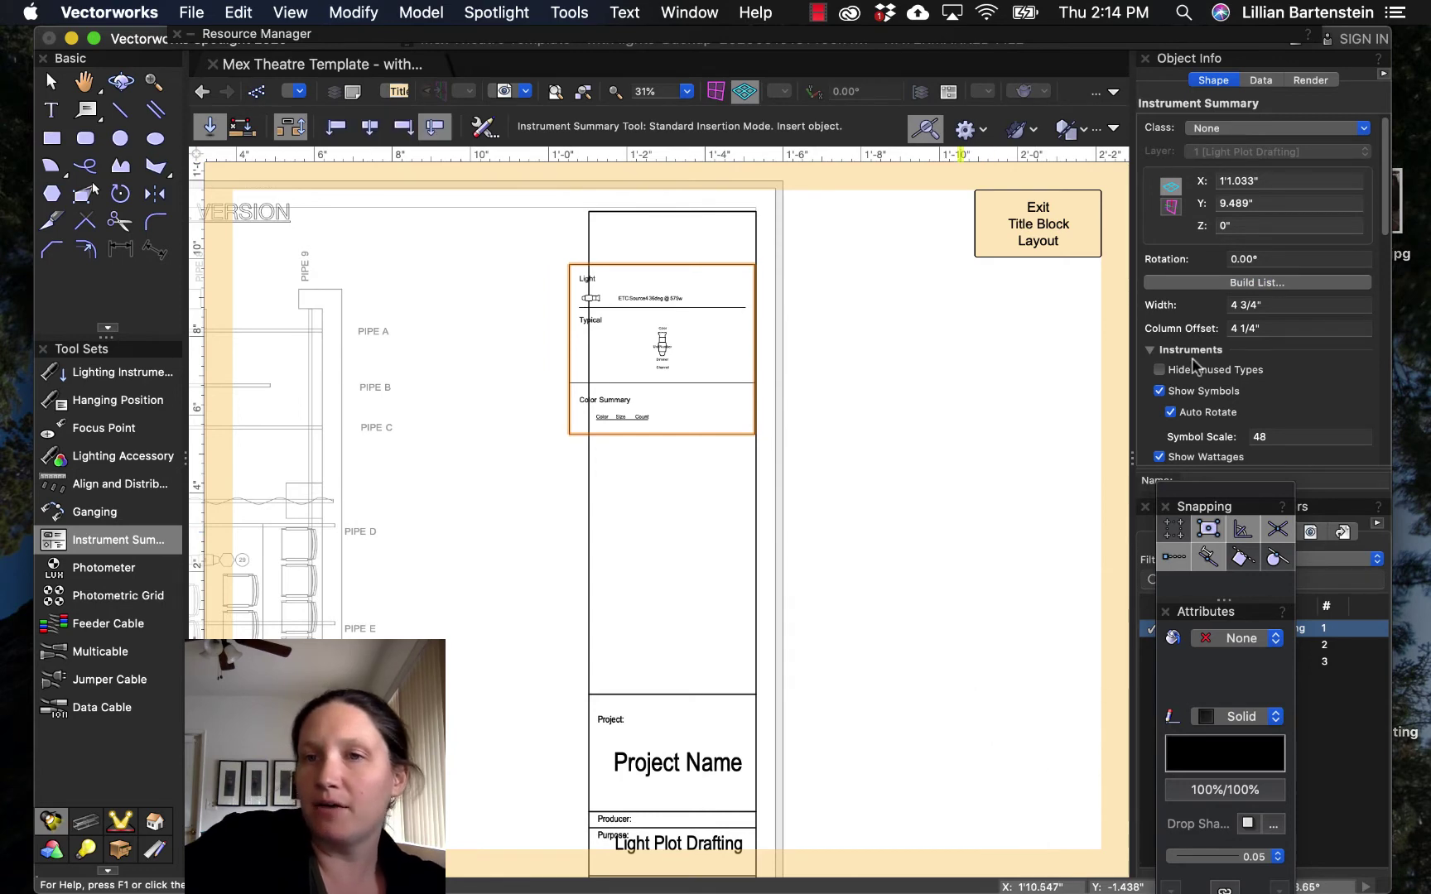
Step: Set the Instrument Summary's width to 4"
click(1265, 306)
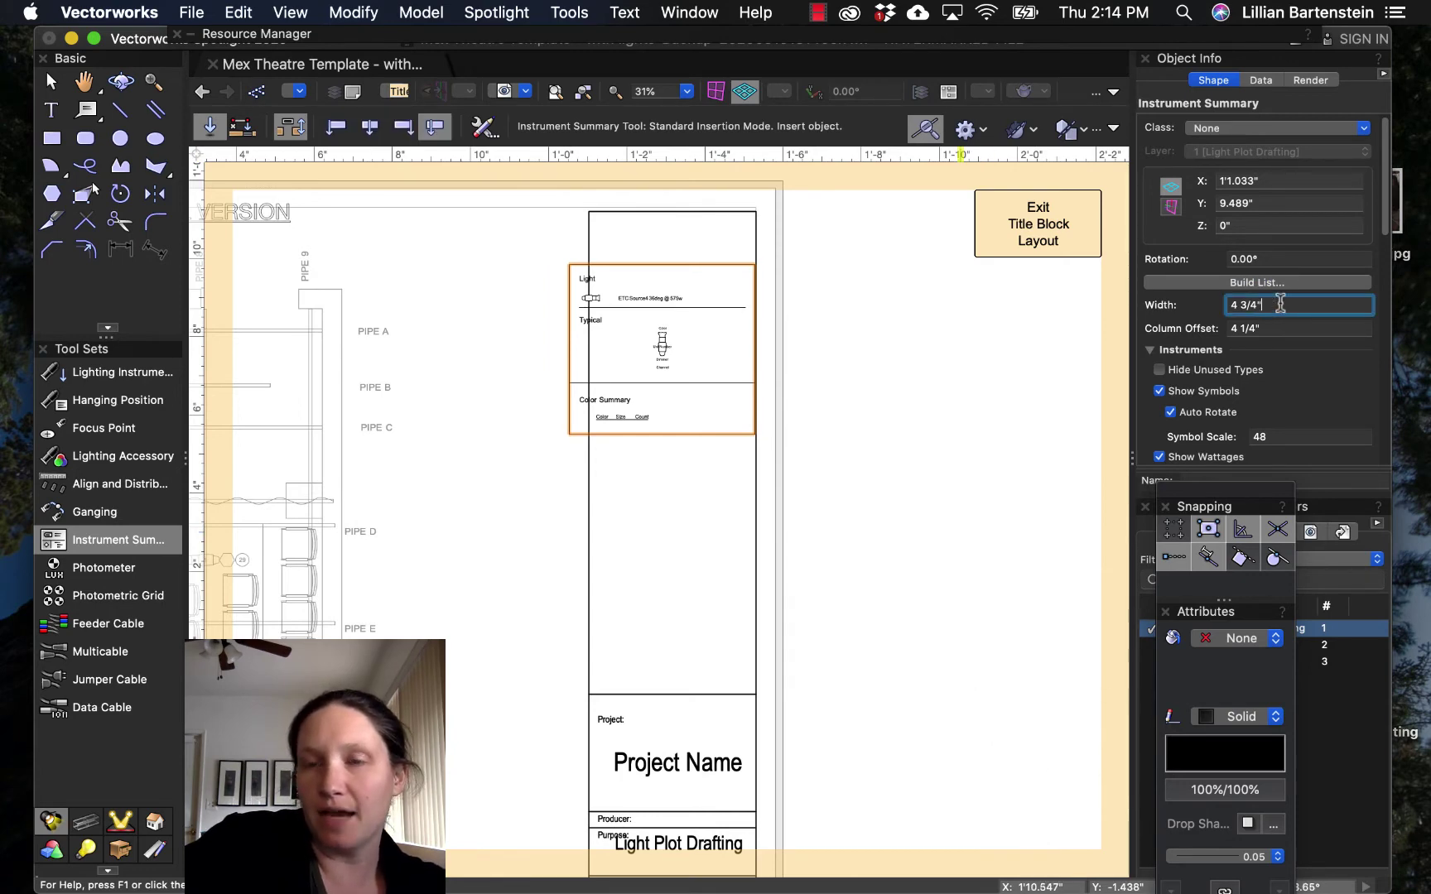
key(BackSpace)
key(BackSpace)
key(BackSpace)
key(BackSpace)
key(BackSpace)
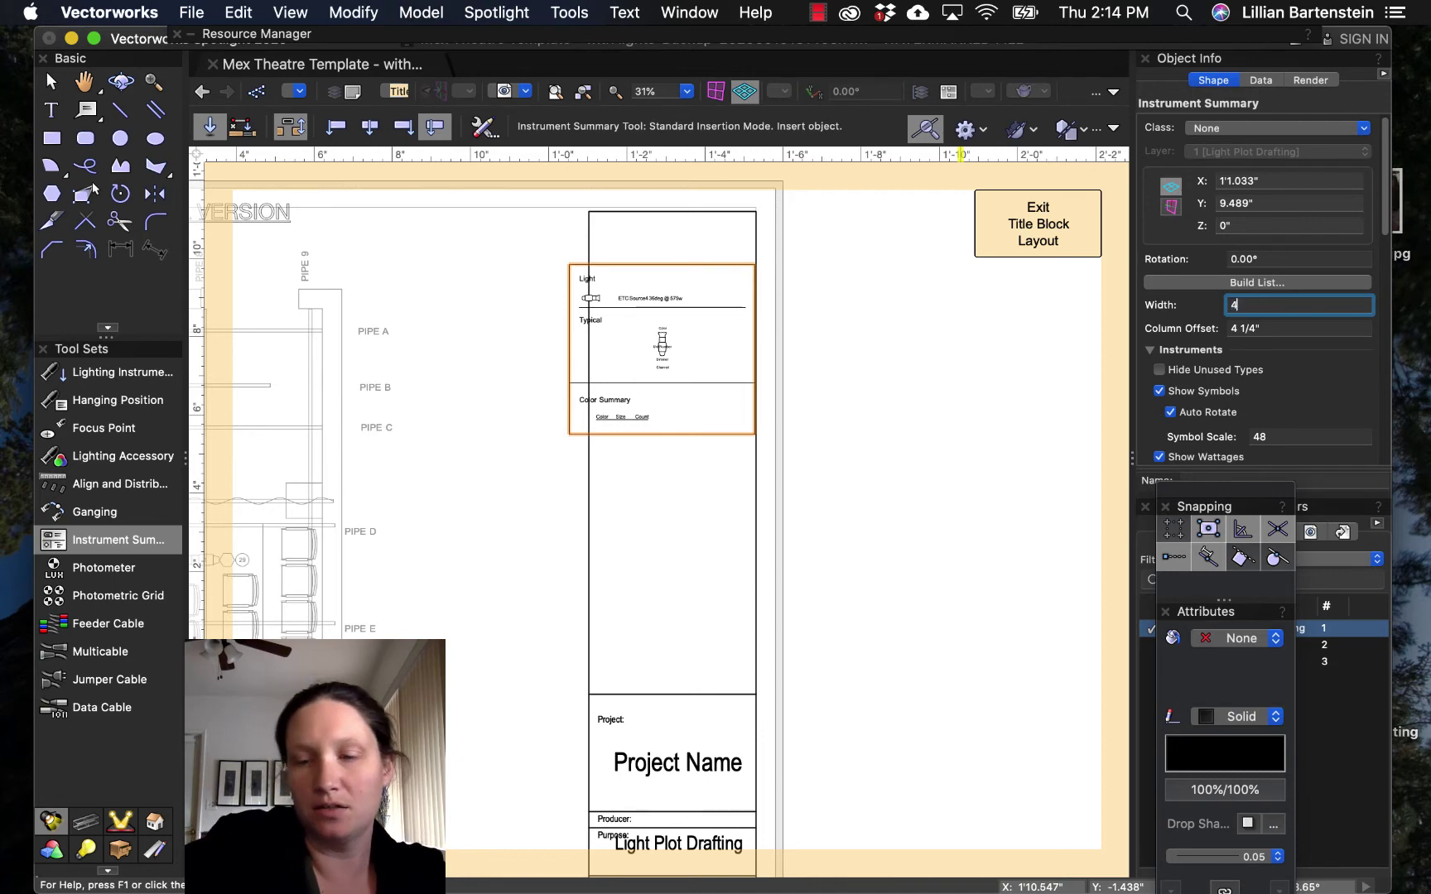
key(Return)
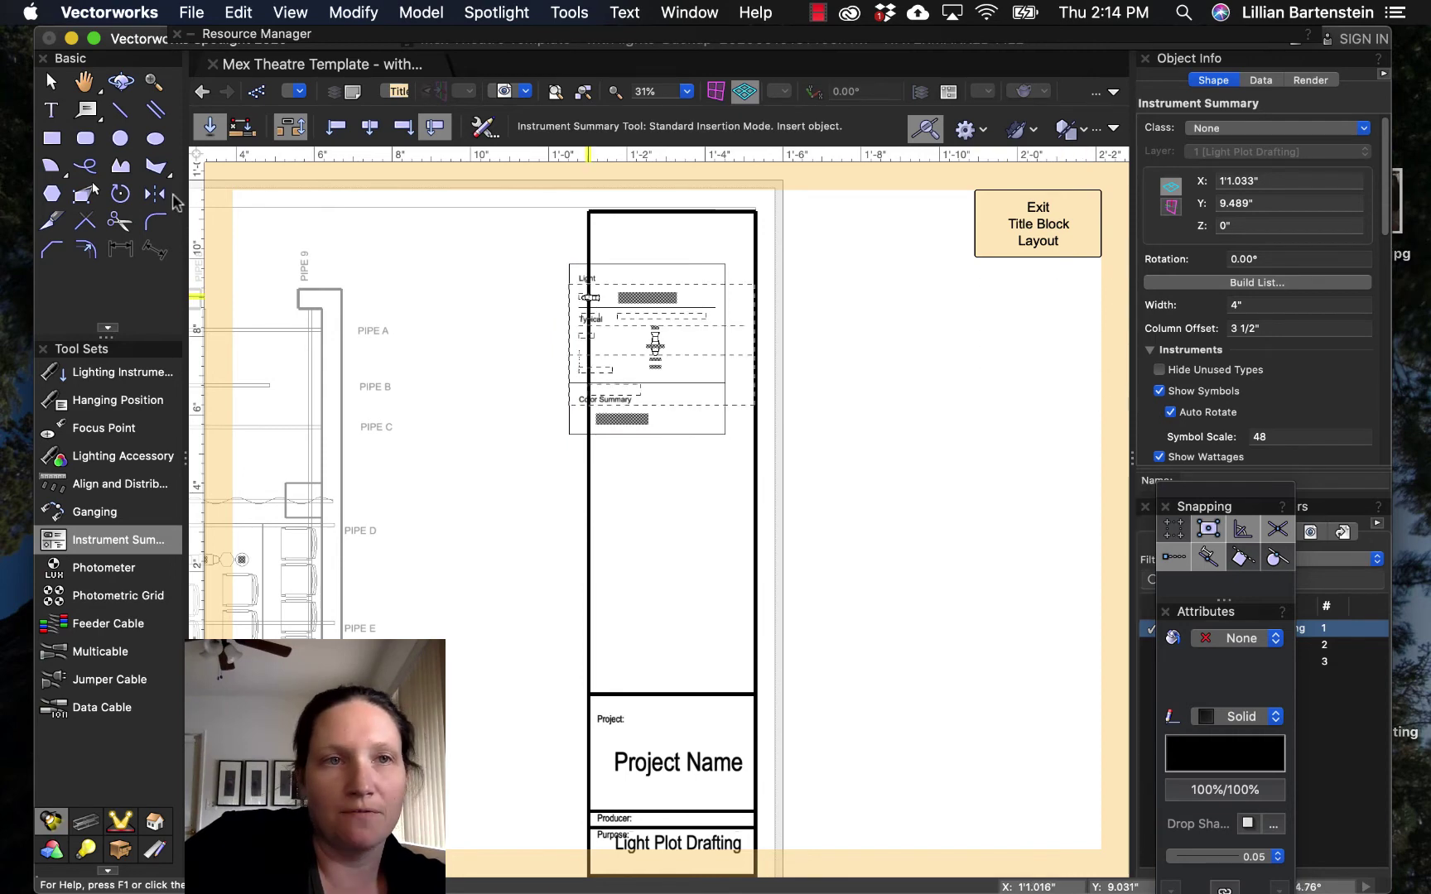
Step: Move the Instrument Summary inside the title block column and nudge it left until it sits centred between the borders
click(51, 81)
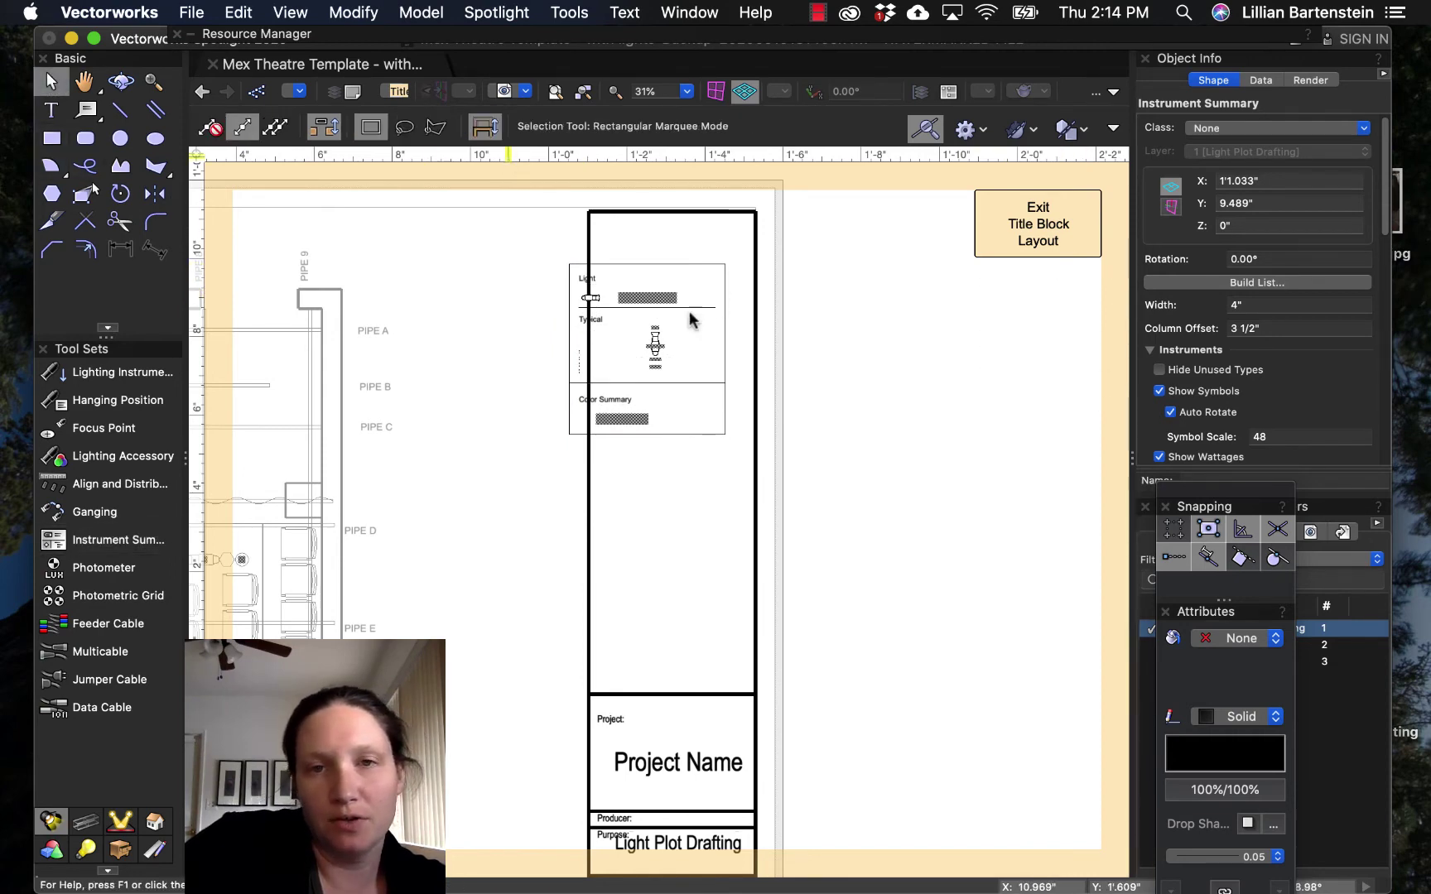
mouse_move(646, 308)
mouse_down()
mouse_move(677, 304)
mouse_move(671, 476)
mouse_move(663, 293)
mouse_up()
scroll(662, 298, up, 5)
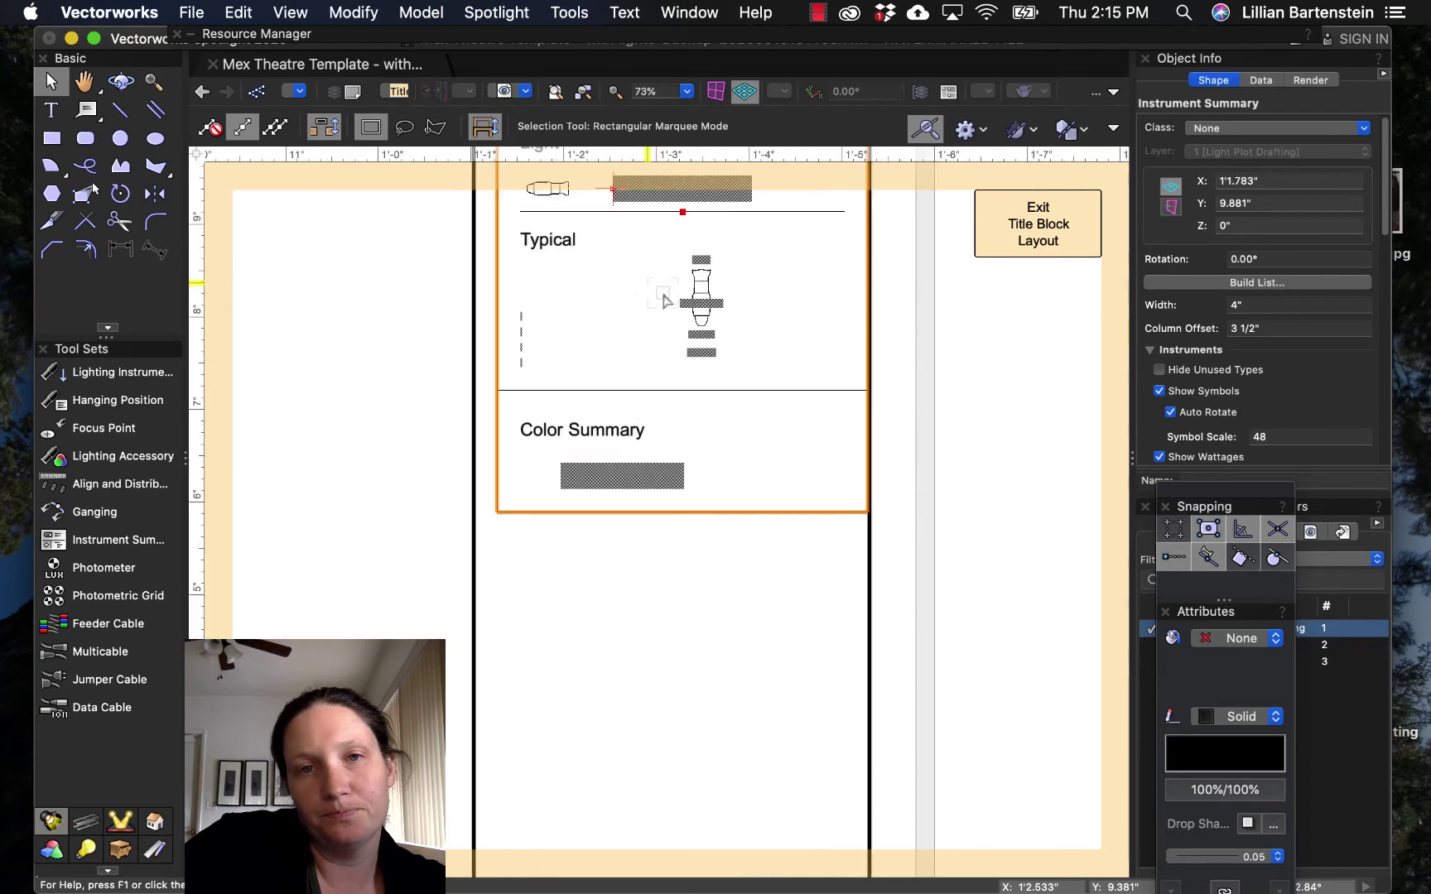
scroll(699, 491, up, 5)
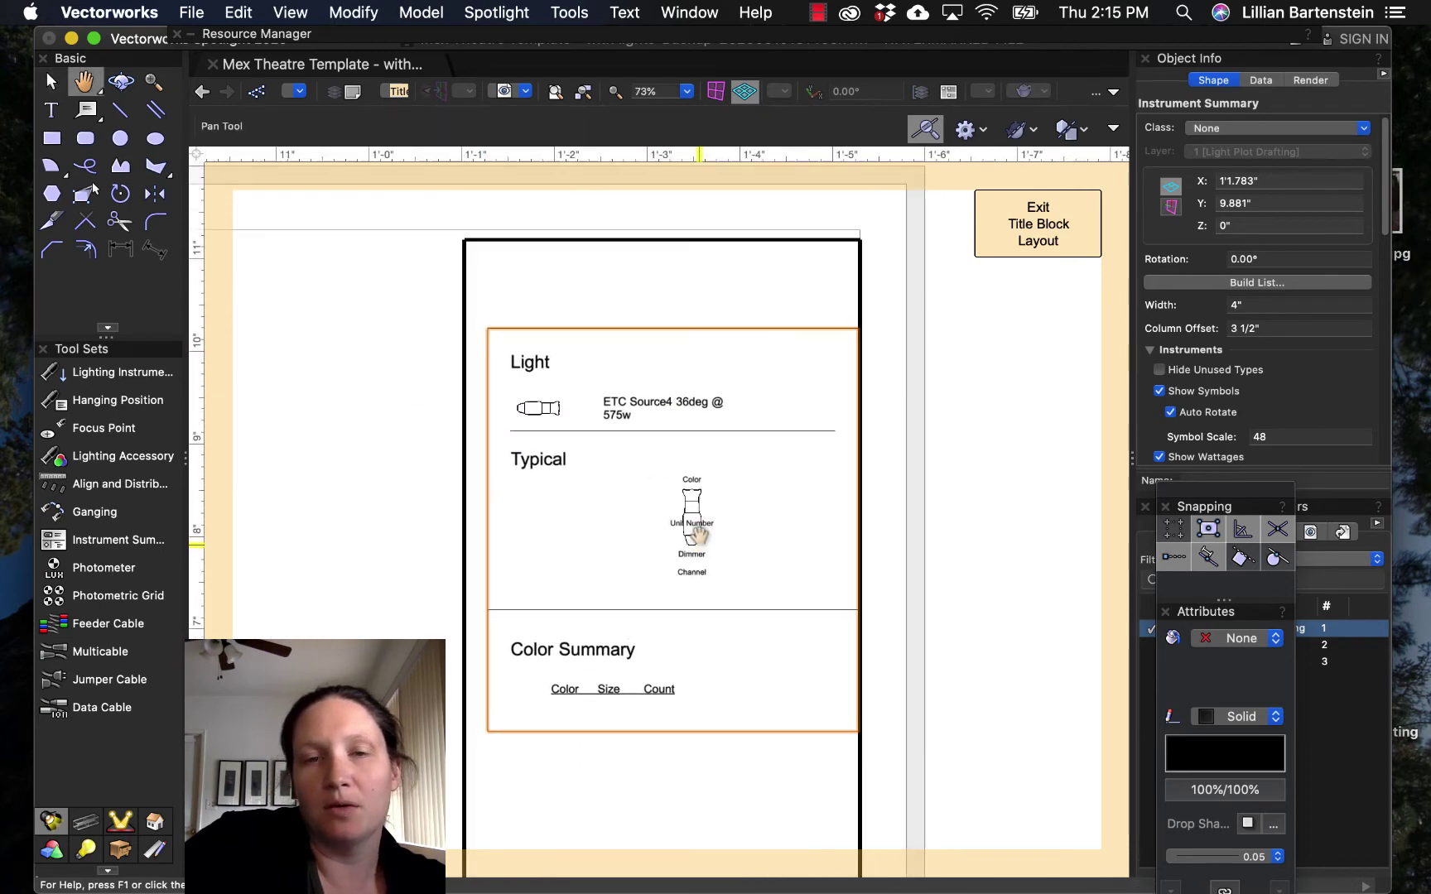
drag(699, 439, 694, 438)
key(shift+Left)
key(shift+Left)
key(shift+Left)
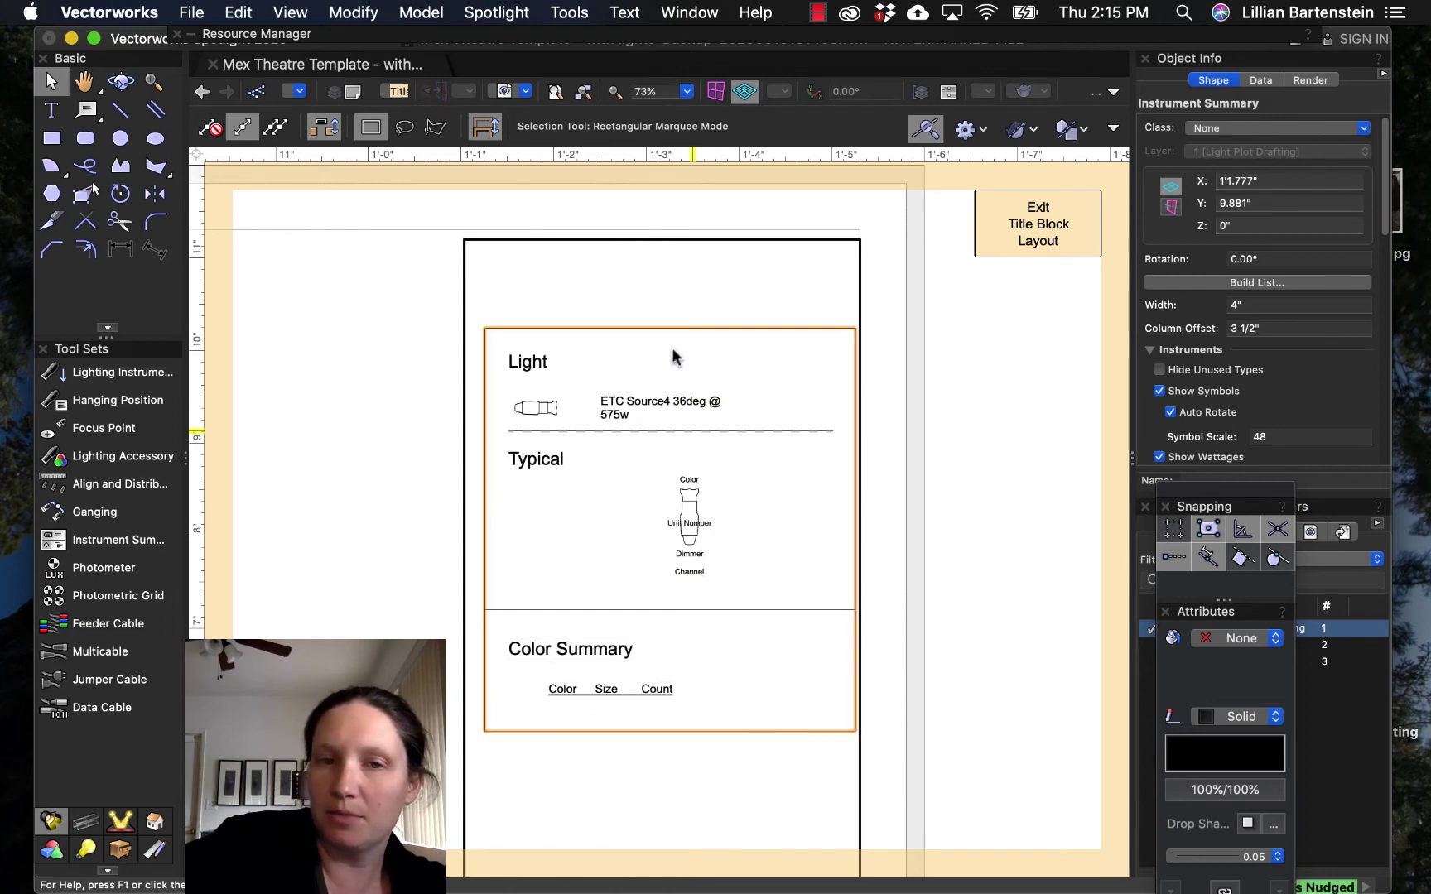
key(shift+Left)
key(shift+Left)
key(shift+Left)
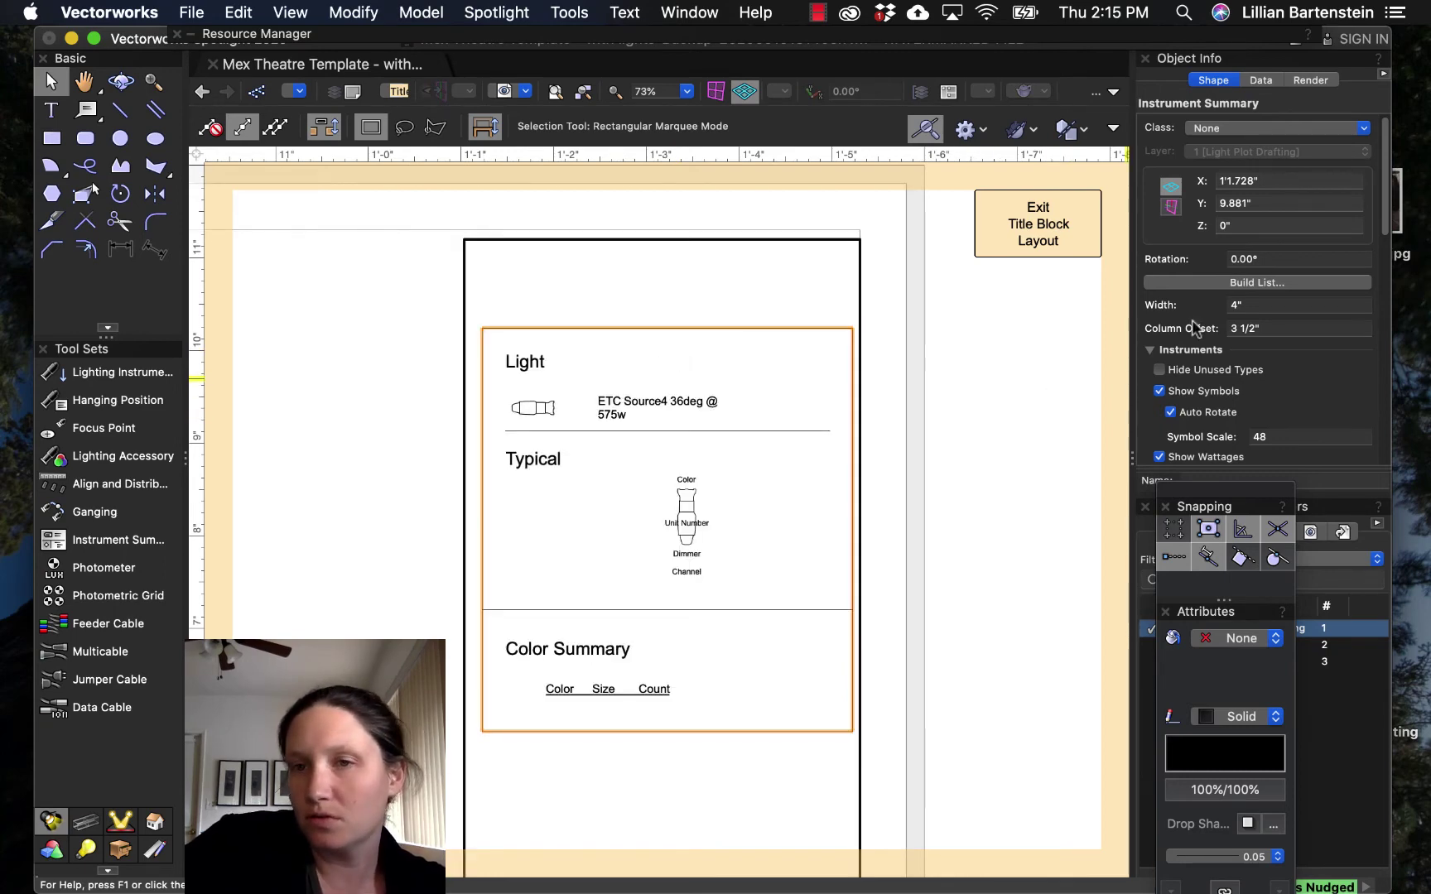
Step: Show the title "Symbol Key" on the Instrument Summary
scroll(1205, 369, down, 2)
scroll(1205, 369, down, 5)
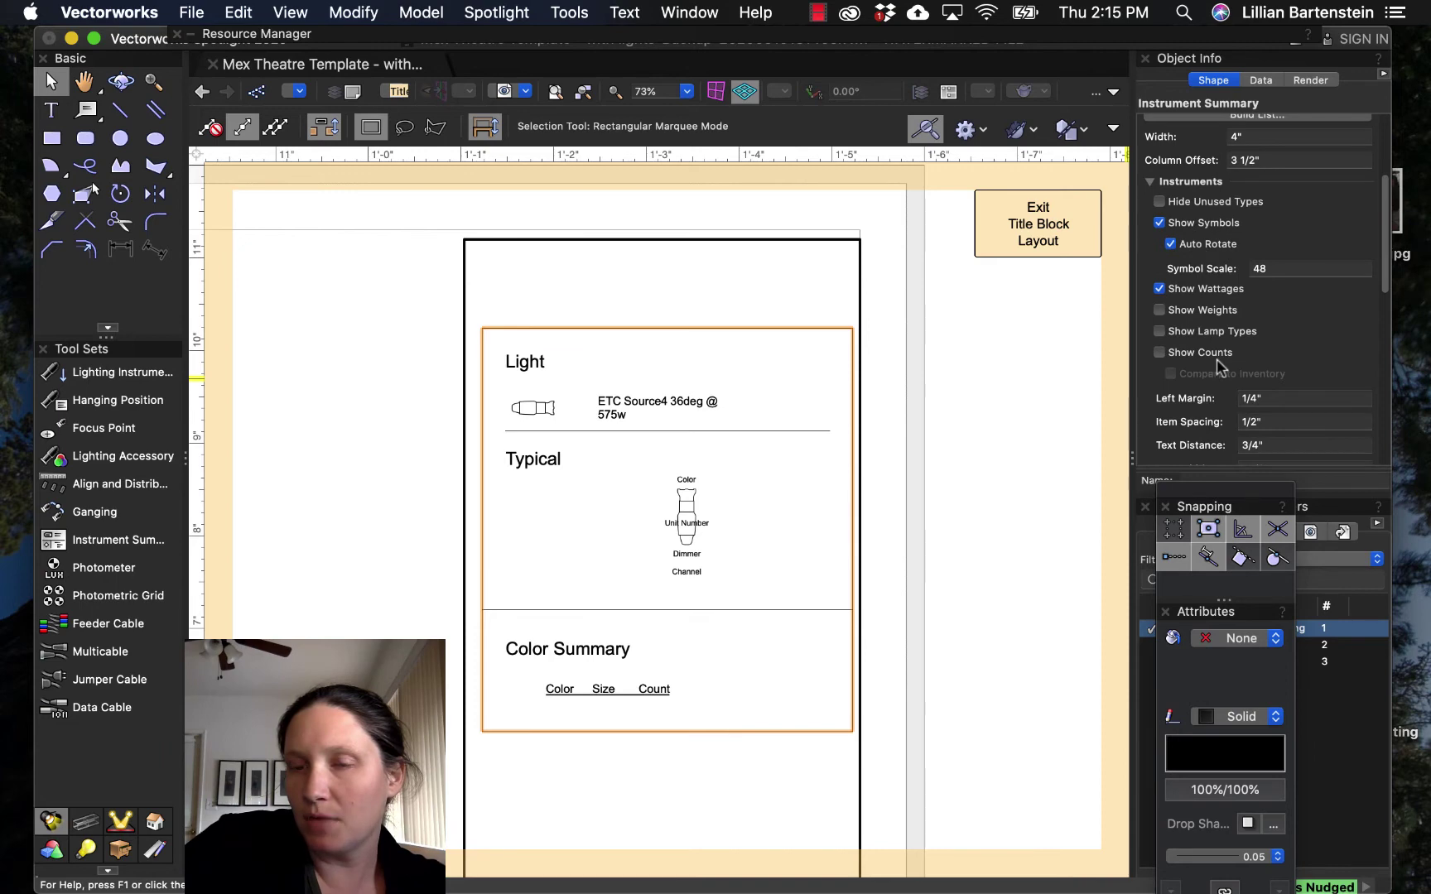
scroll(1217, 358, down, 6)
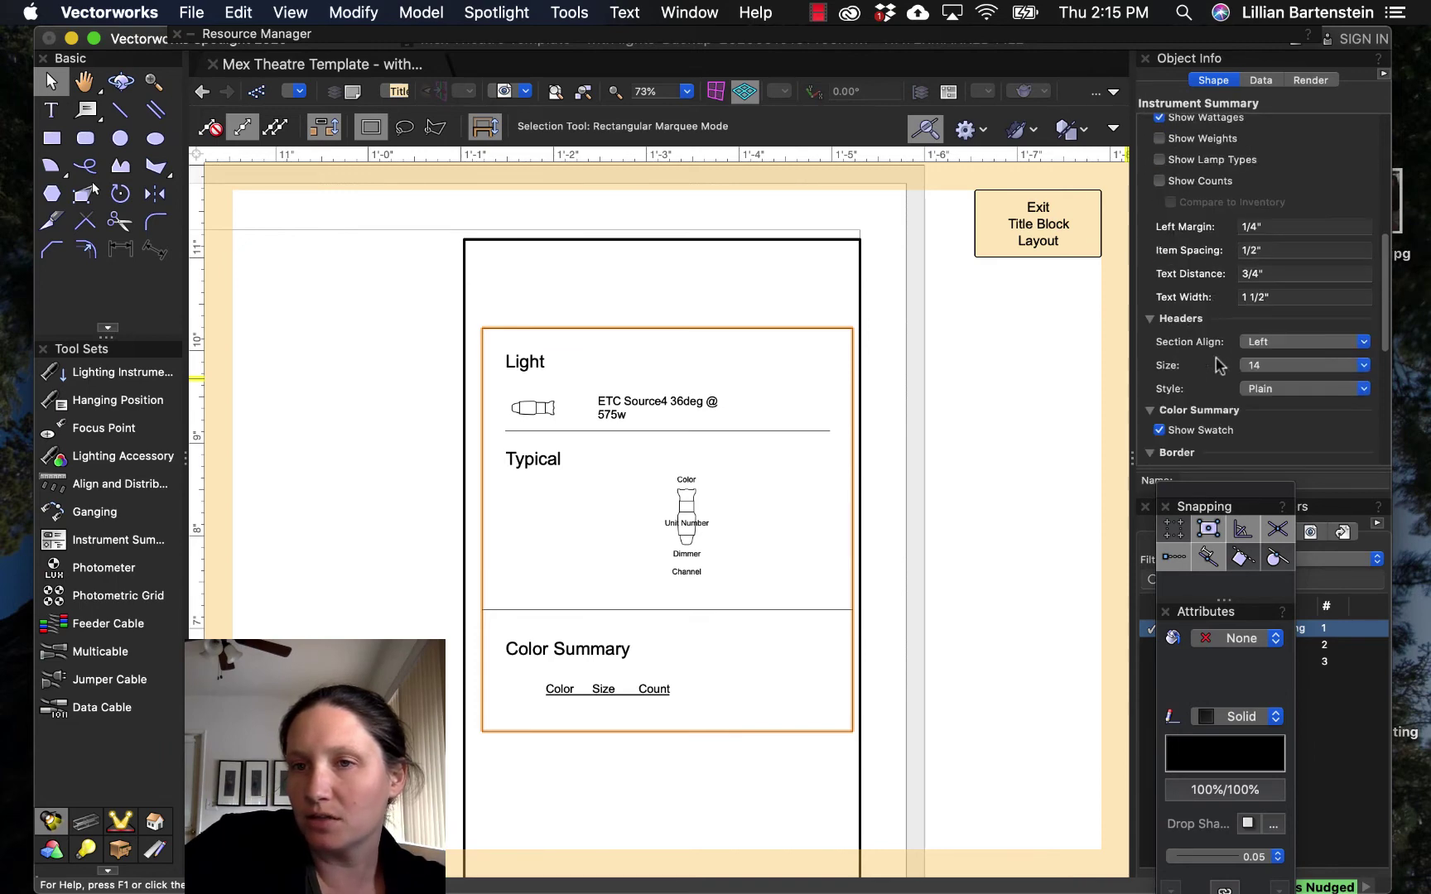
scroll(1220, 366, down, 2)
scroll(1217, 361, down, 6)
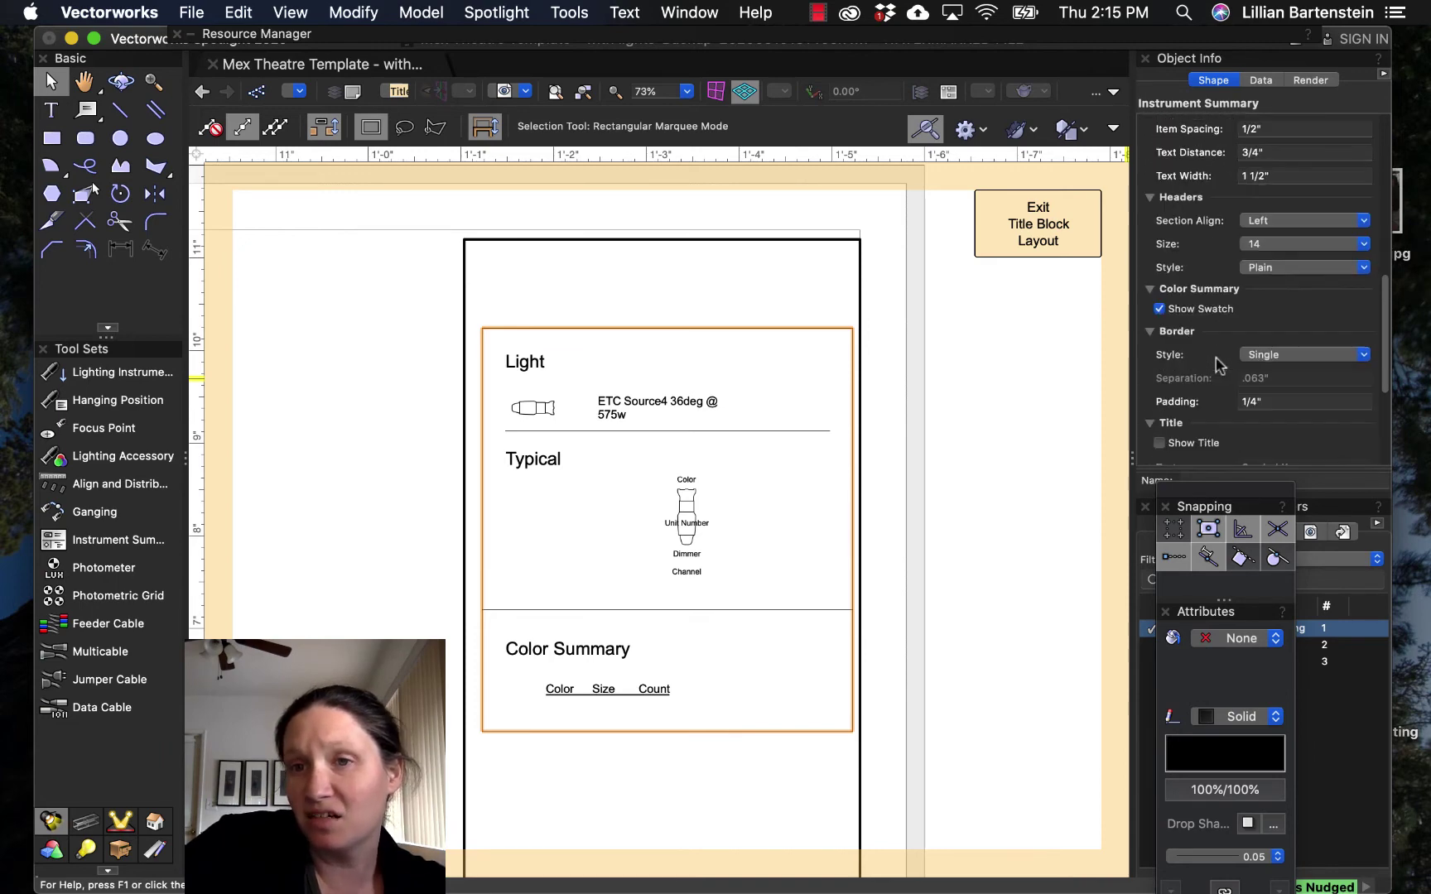
scroll(1216, 360, down, 3)
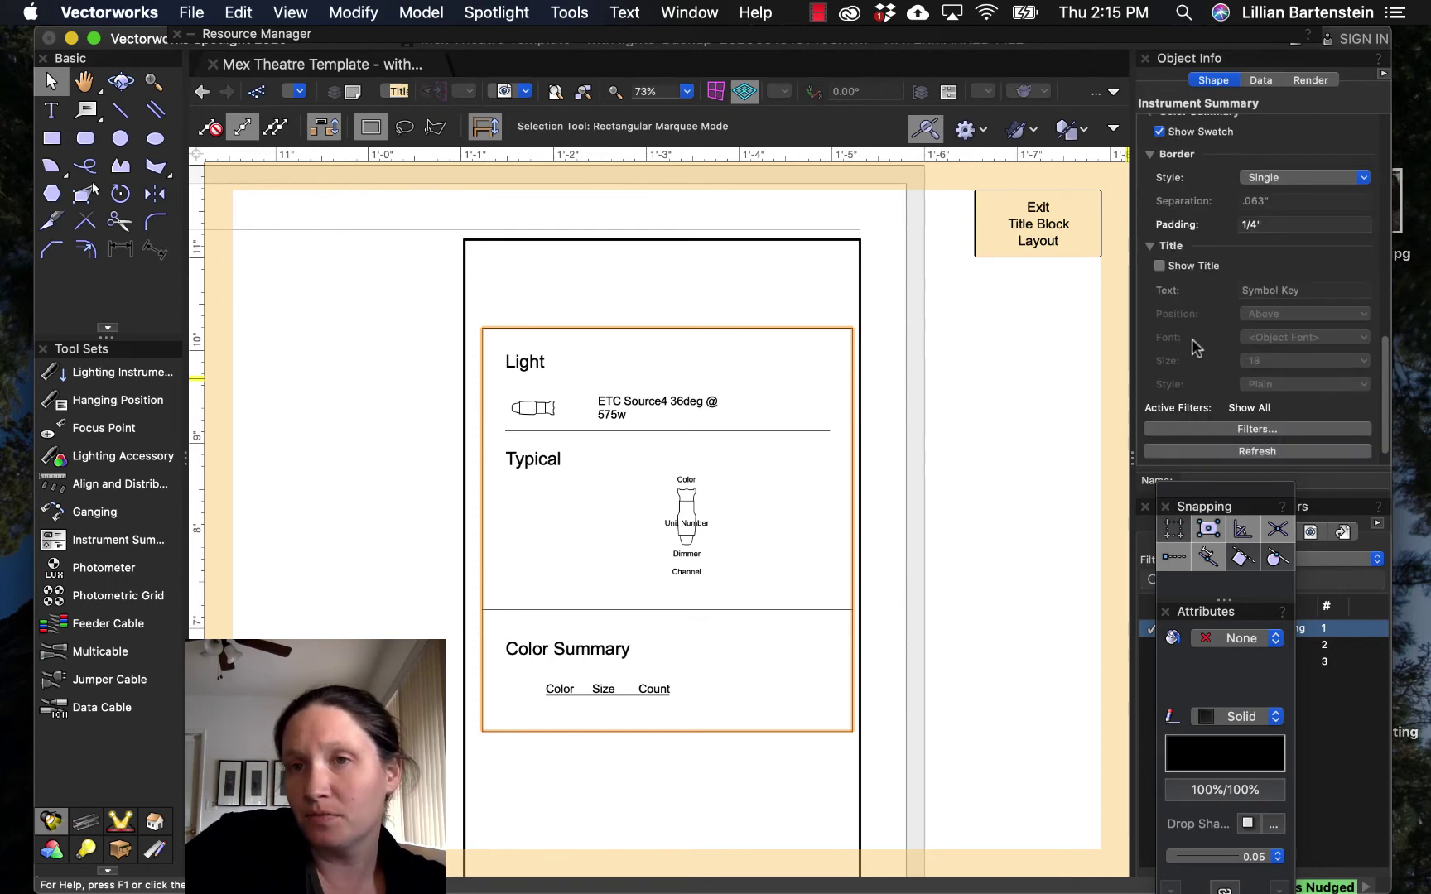
click(1159, 265)
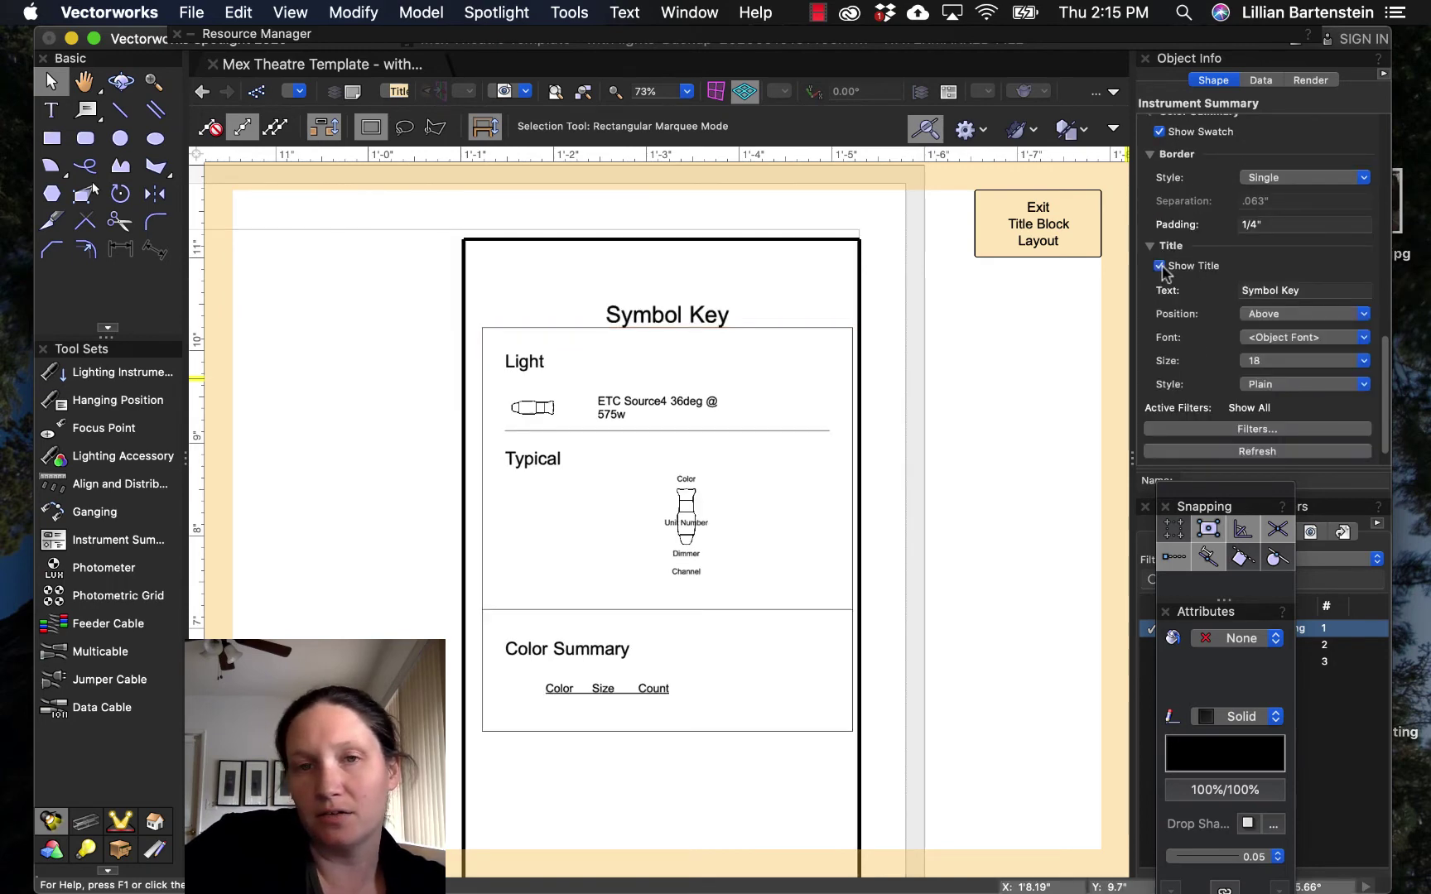
scroll(1196, 339, down, 1)
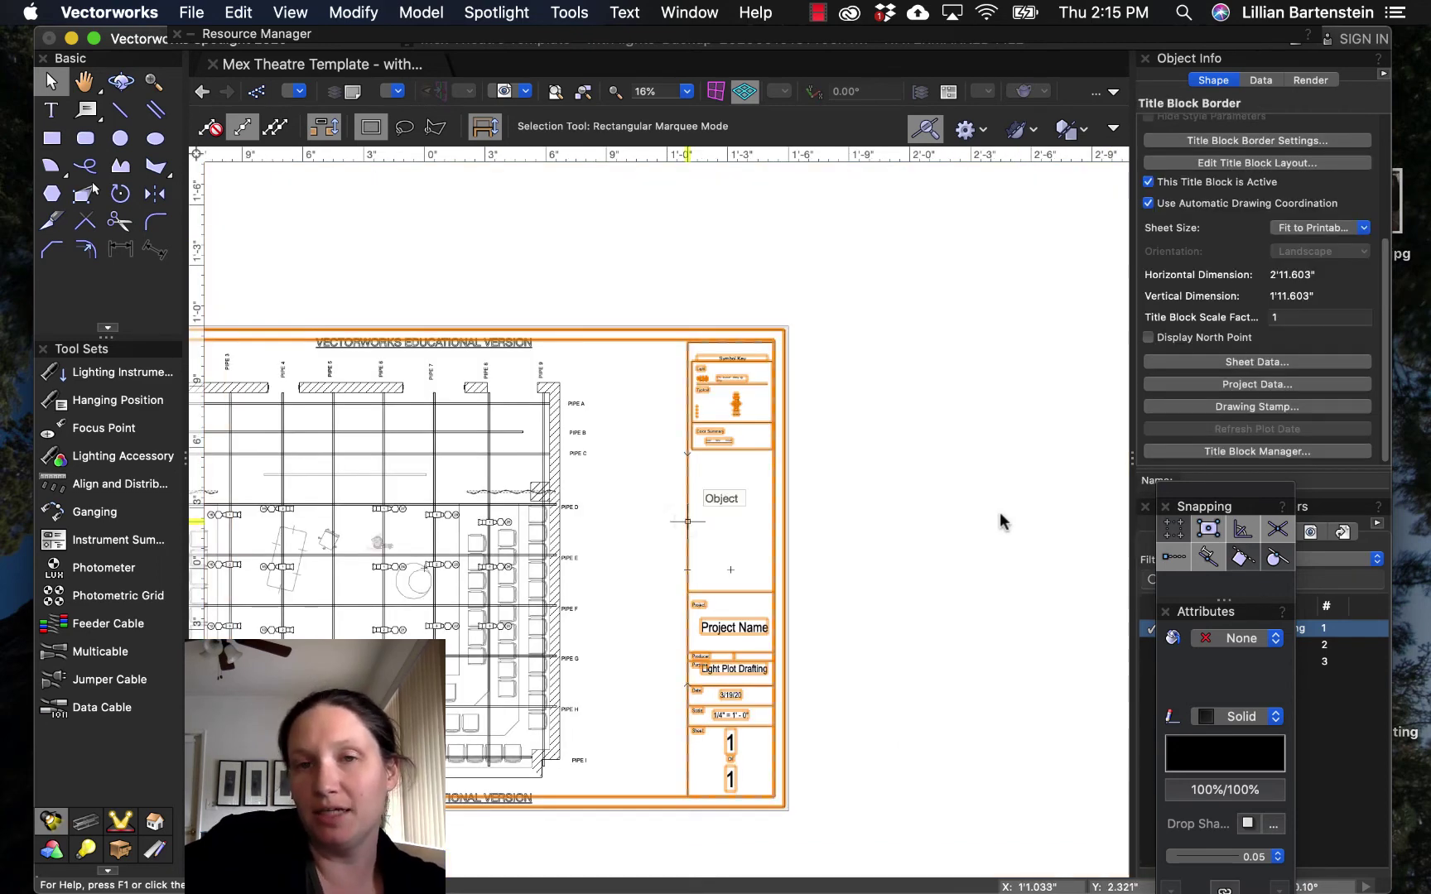
Step: Examine the symbol key in the title block up close and check the overall layout of the Light Plot Drafting sheet
scroll(723, 406, up, 5)
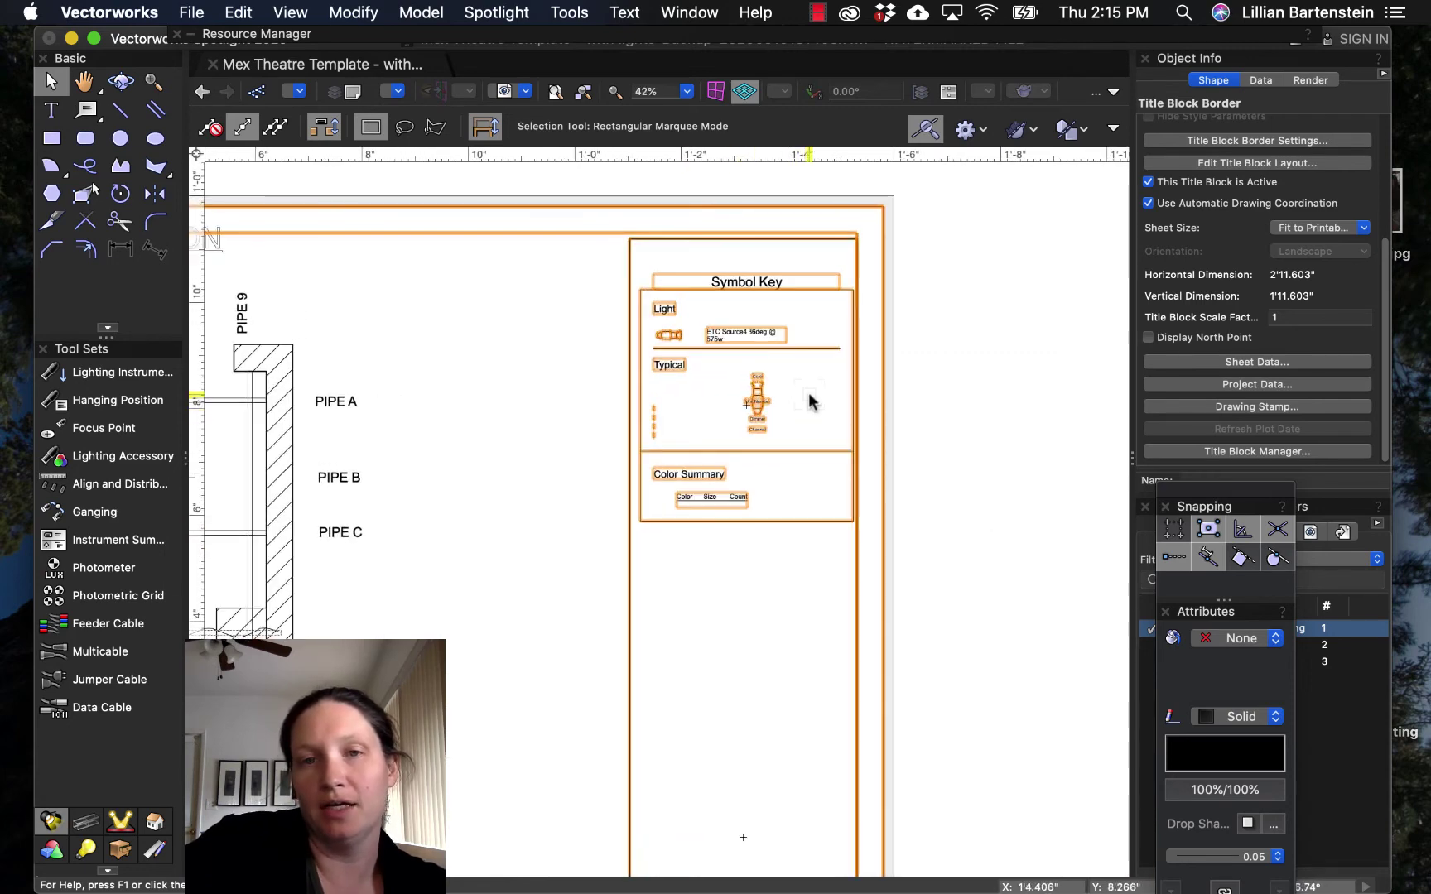
scroll(795, 415, up, 8)
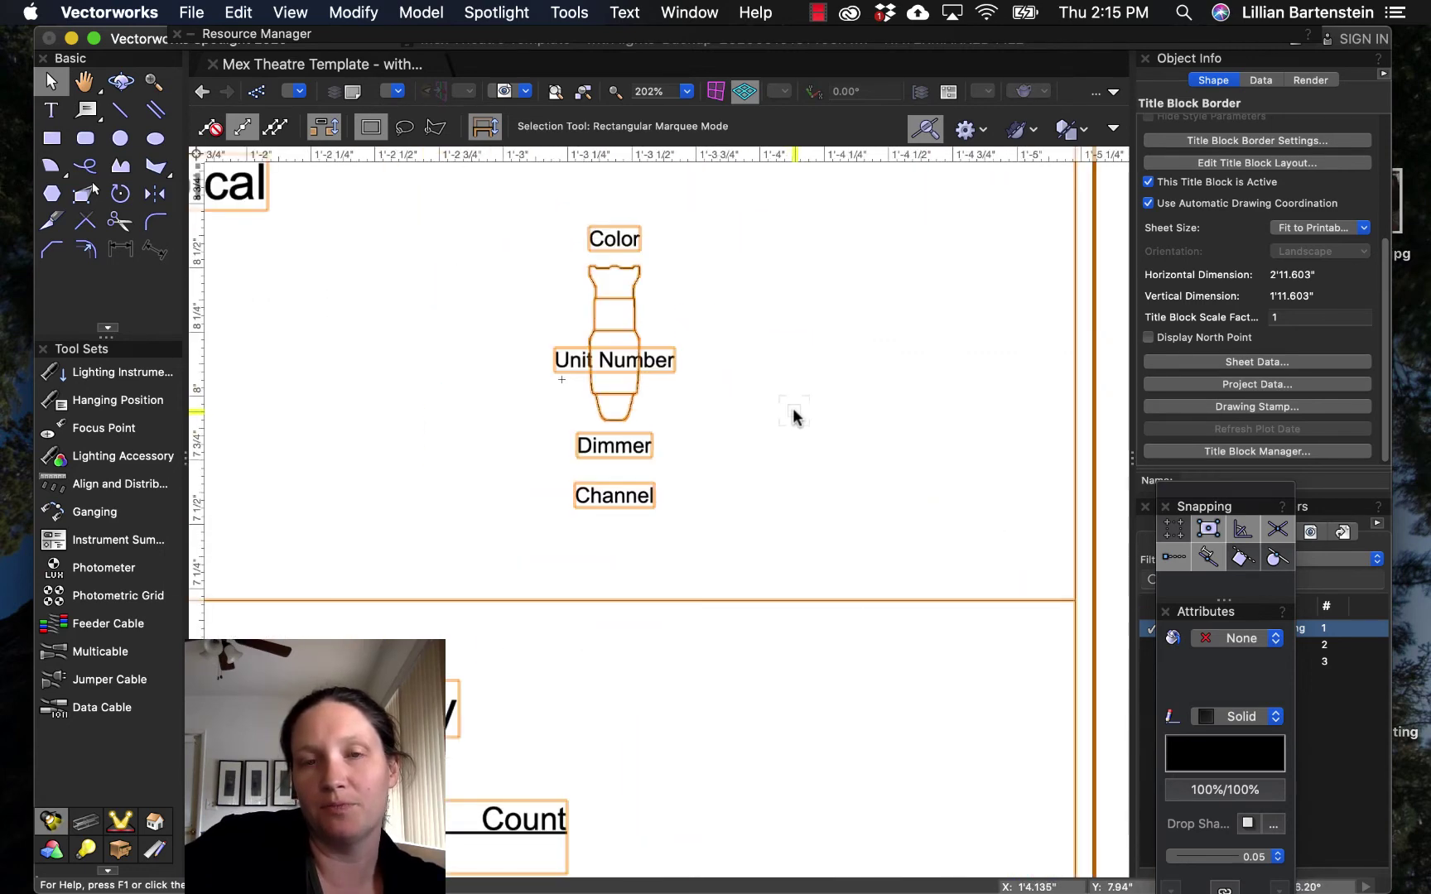
scroll(793, 417, down, 2)
scroll(771, 546, down, 10)
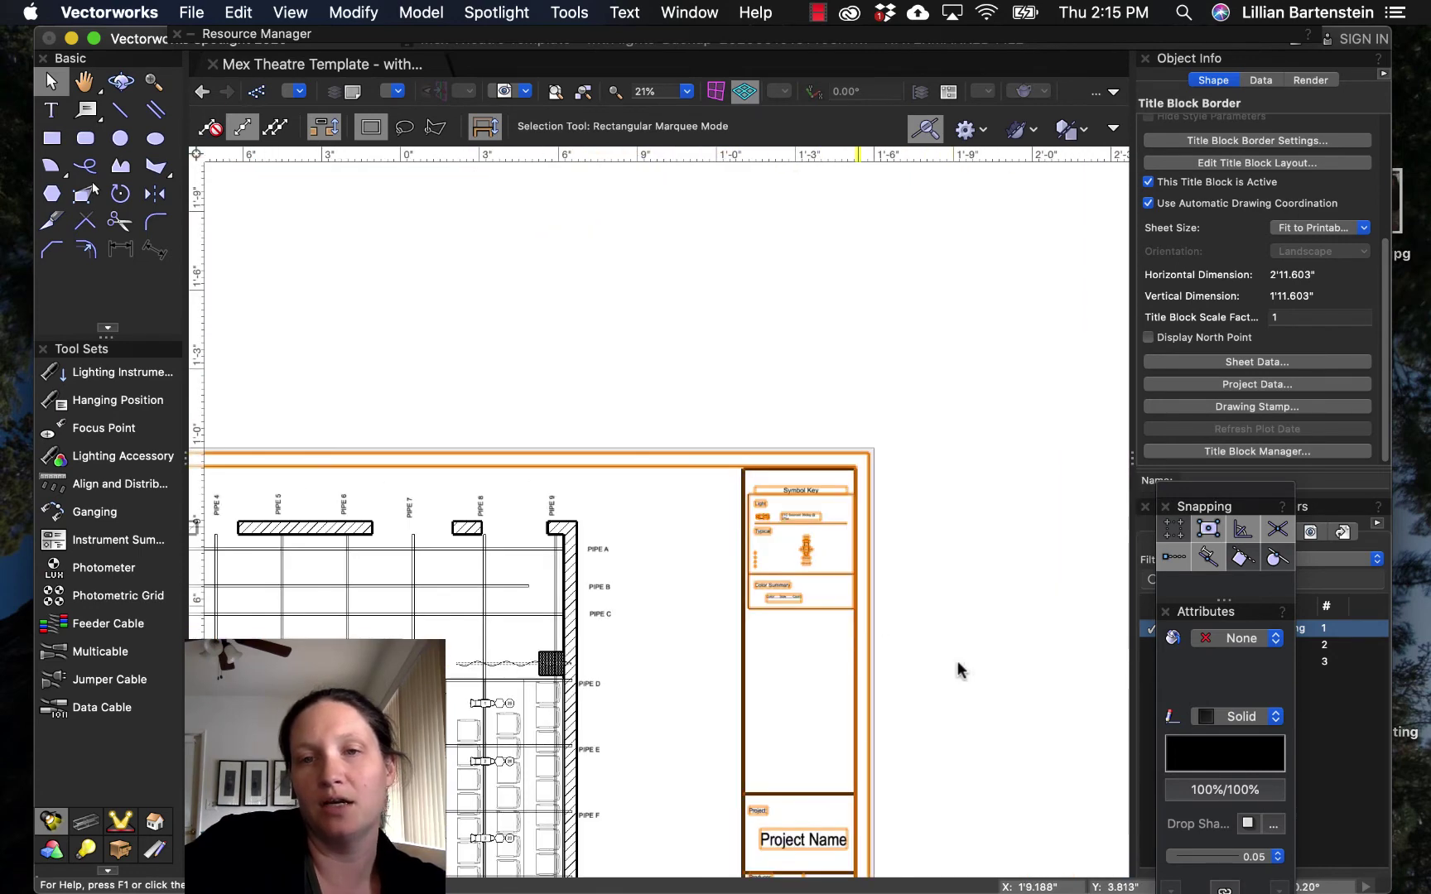
scroll(903, 702, down, 2)
key(h)
drag(675, 678, 758, 373)
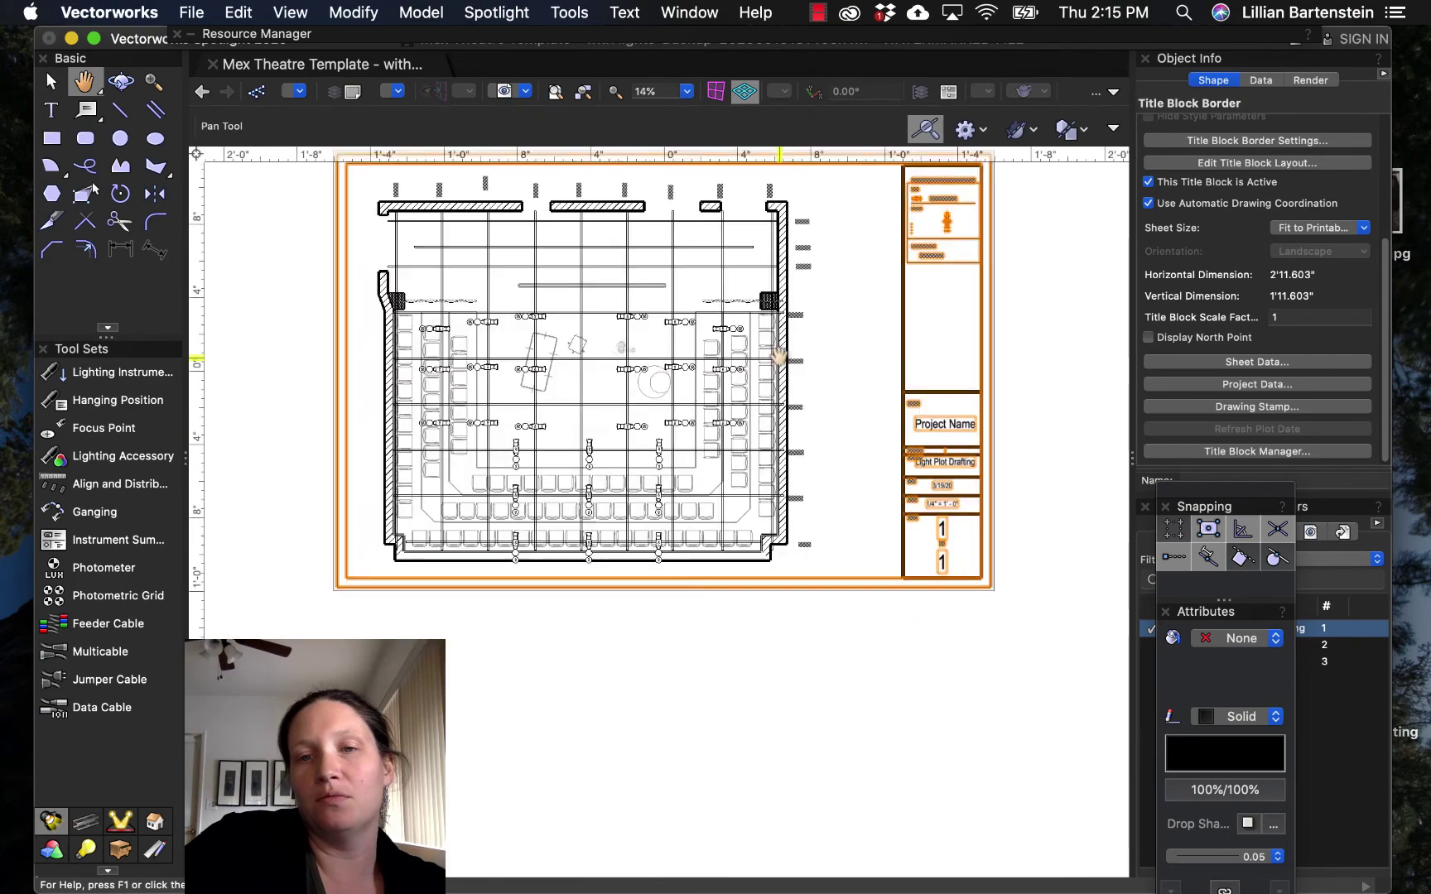
scroll(762, 433, down, 2)
key(x)
scroll(762, 434, down, 2)
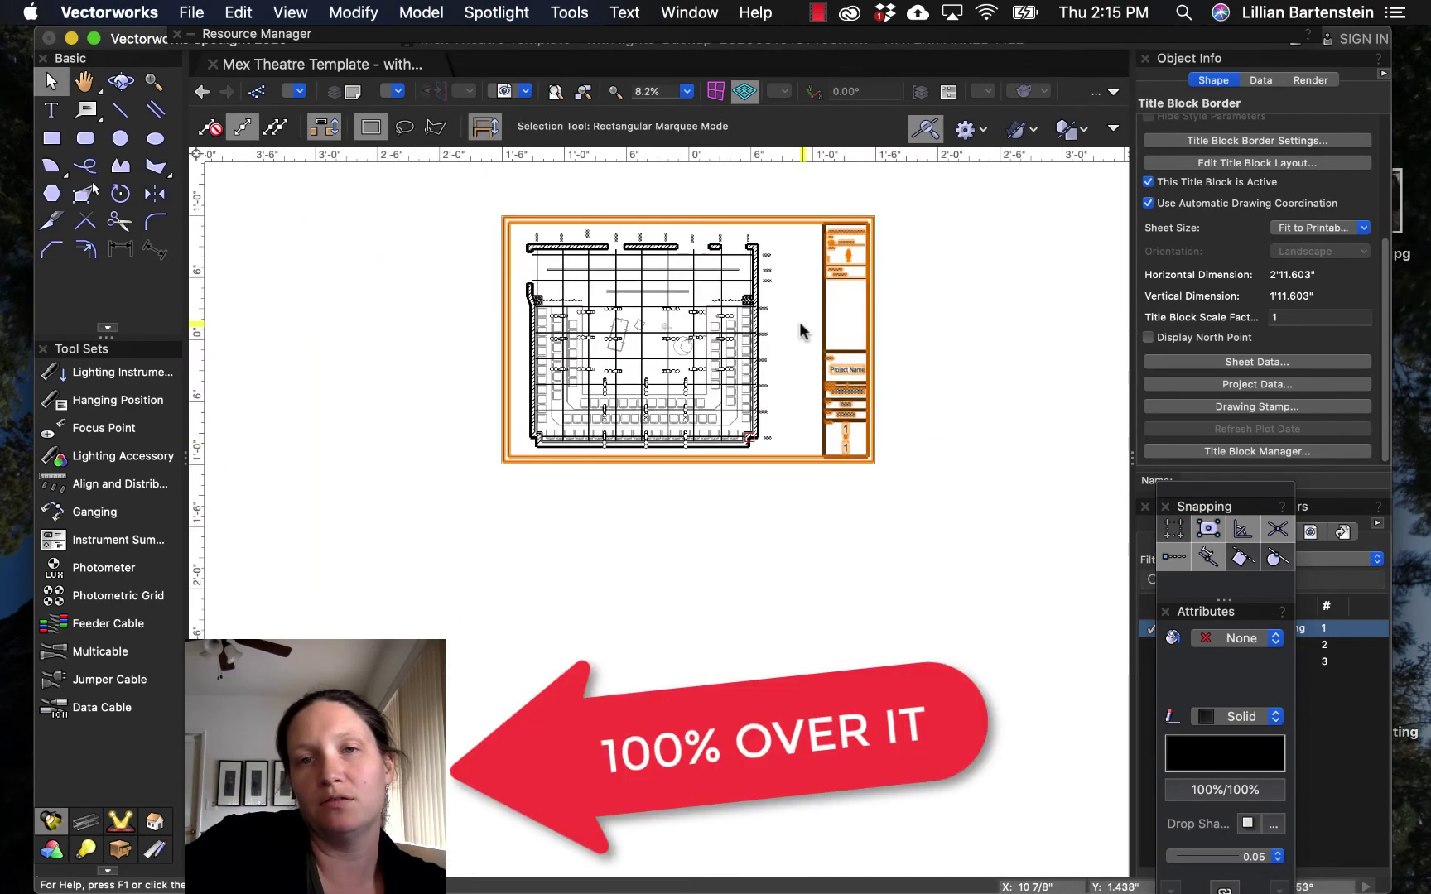
key(h)
drag(782, 288, 793, 450)
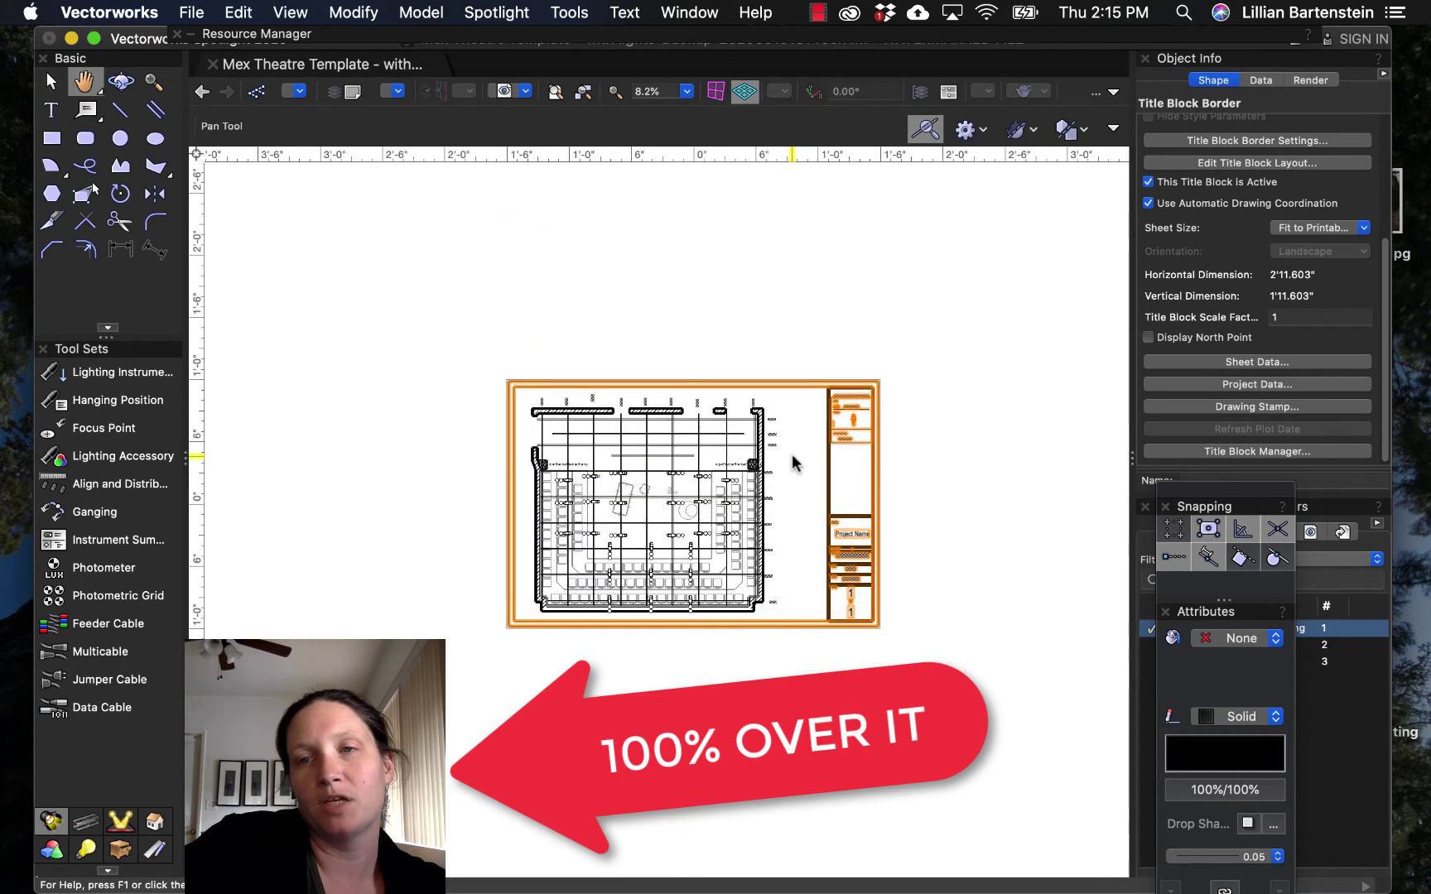
key(x)
scroll(795, 453, up, 2)
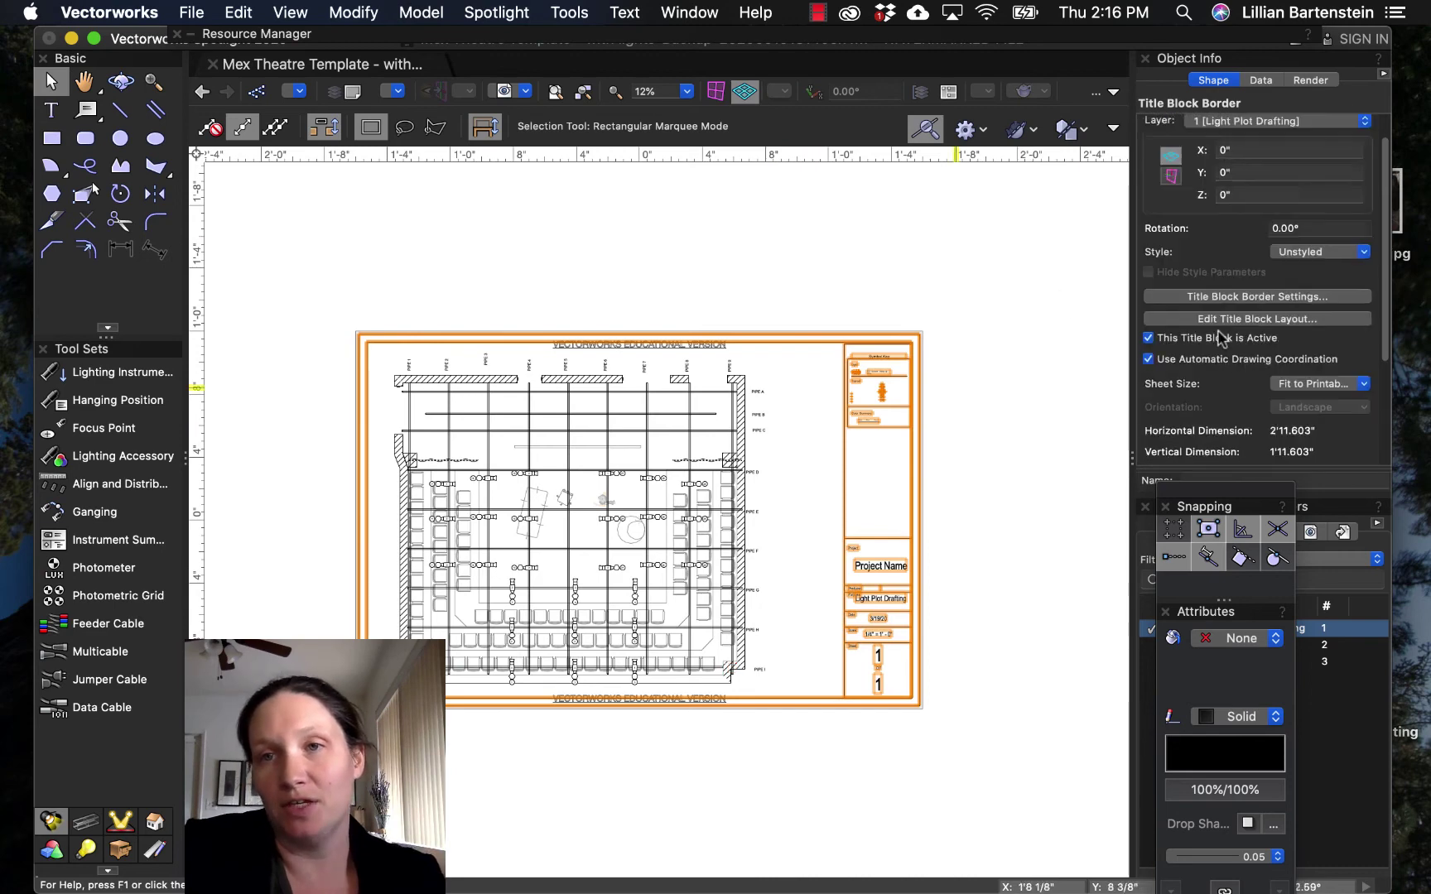
Step: Create a new plug-in style from the unstyled title block border, stored in the Title Block Styles folder
click(1359, 252)
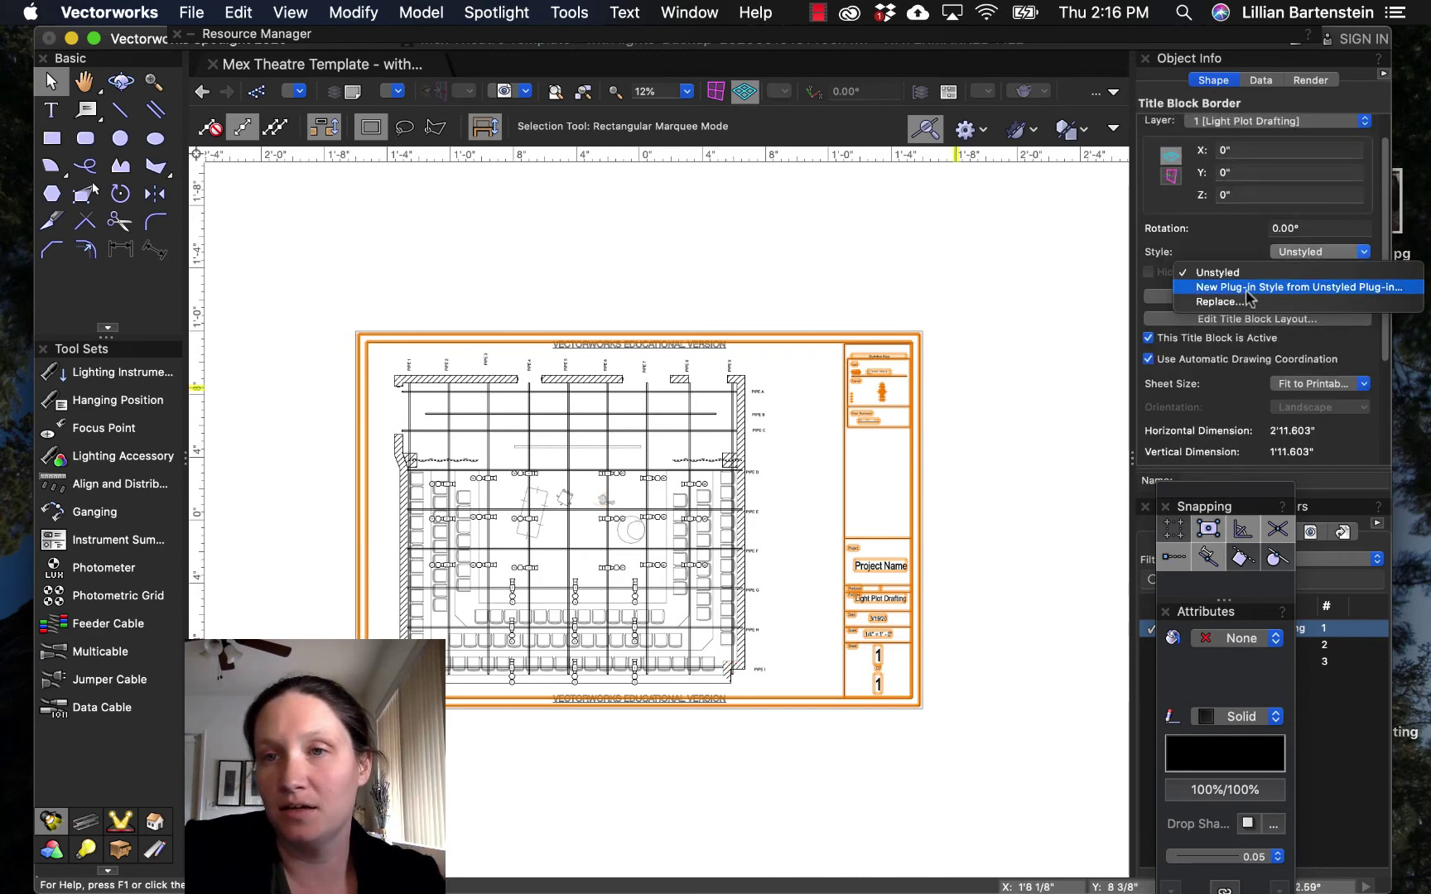
click(1247, 290)
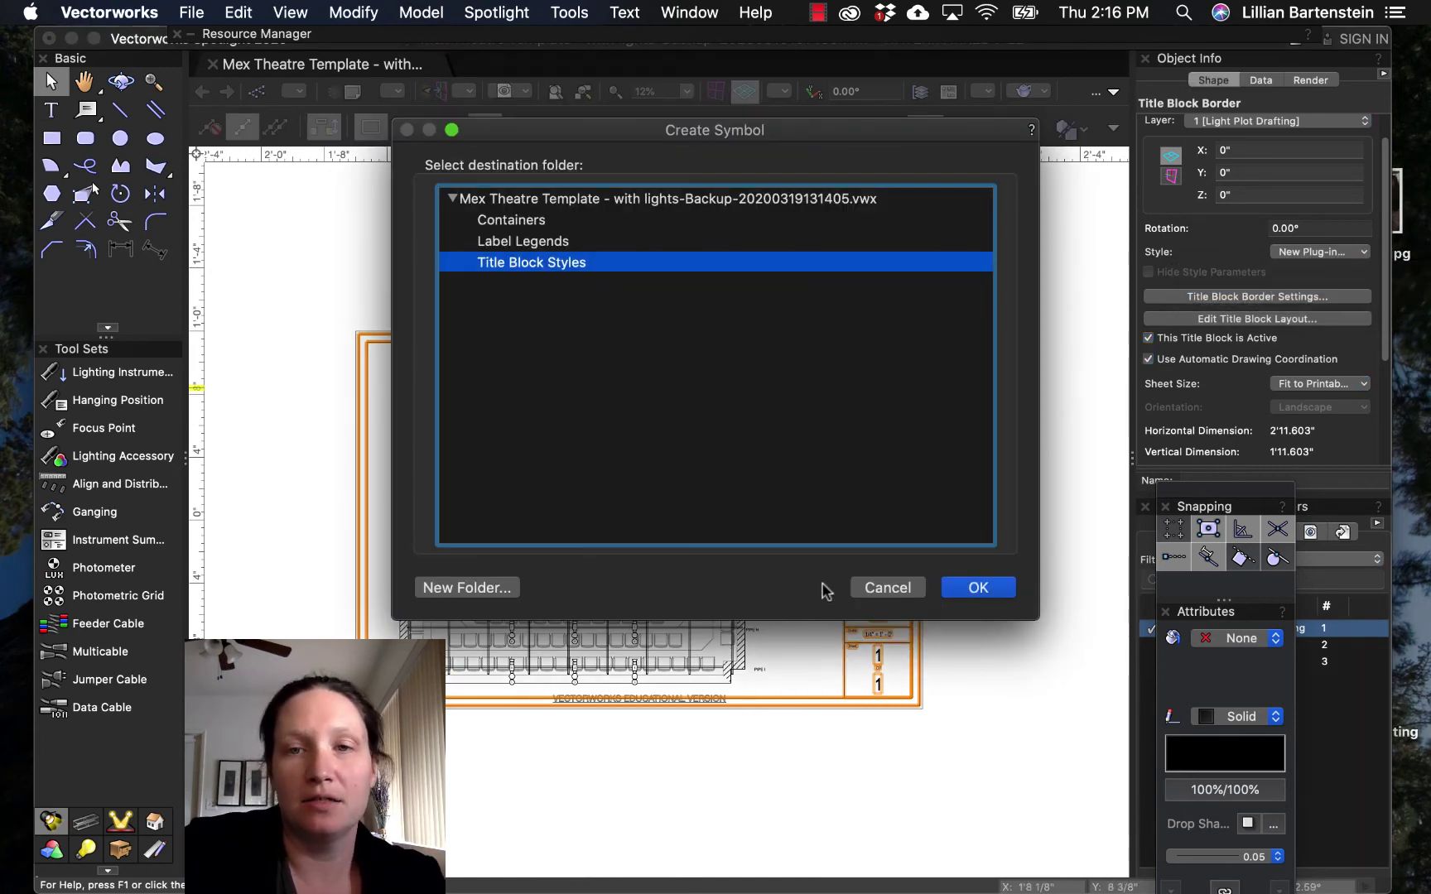
click(974, 587)
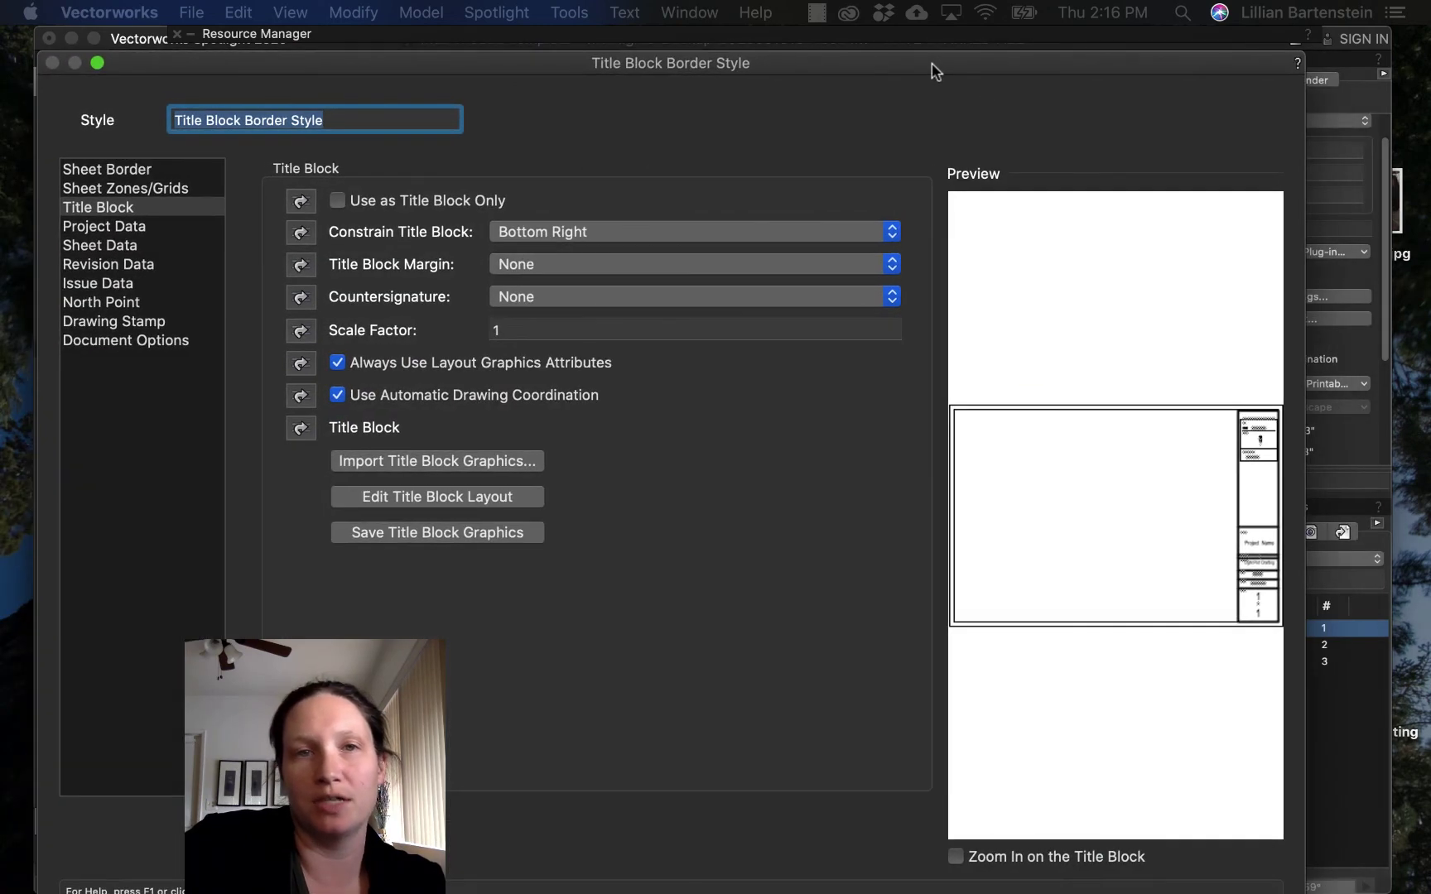
Step: Name the title block border style "Lighting Title Bock" and save it with its current settings
text(Lighting)
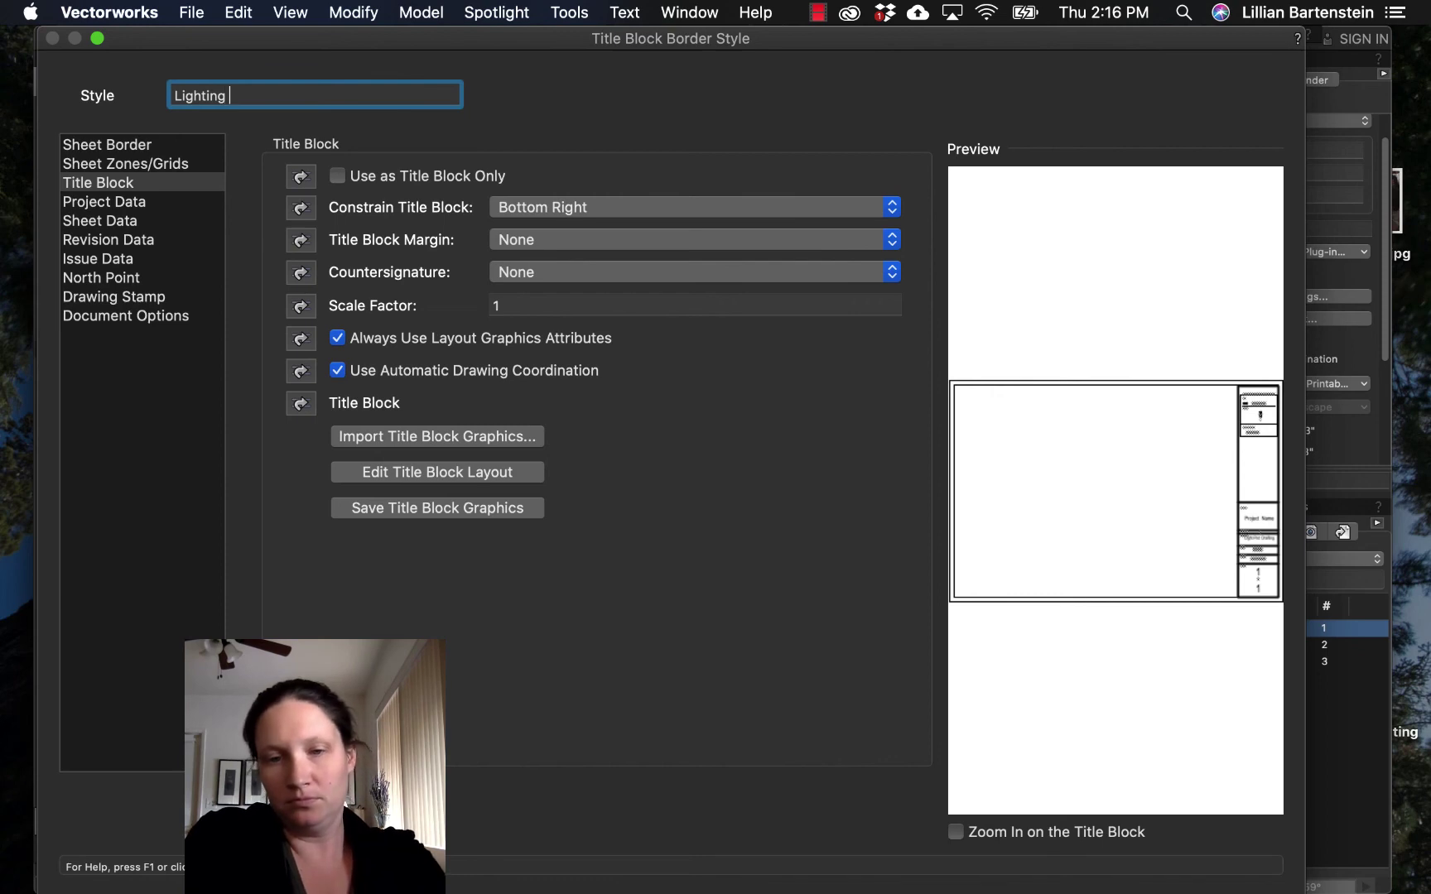
text( Title Blc)
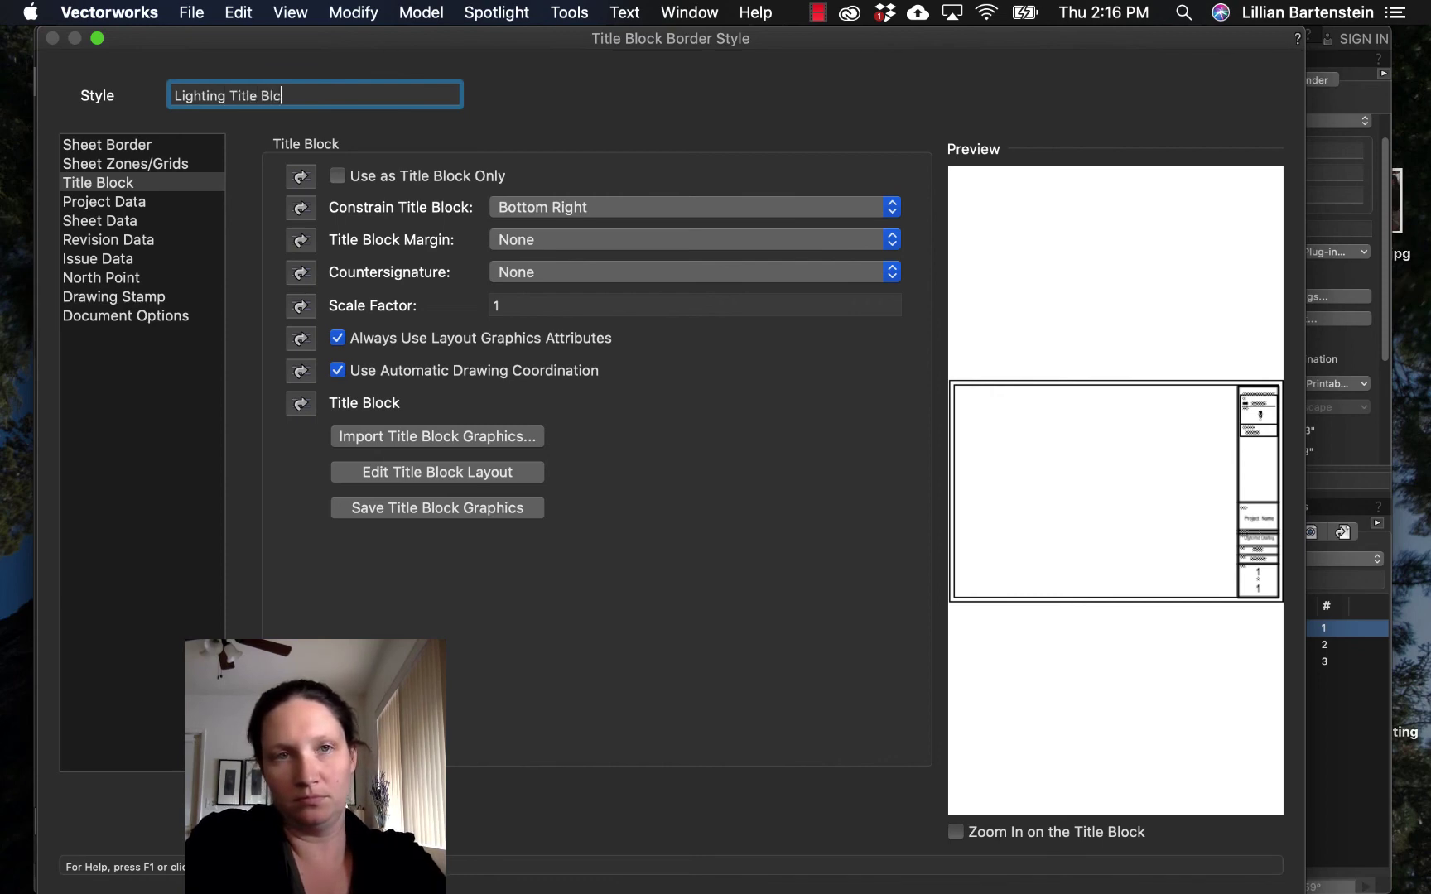
key(BackSpace)
key(BackSpace)
text(lock)
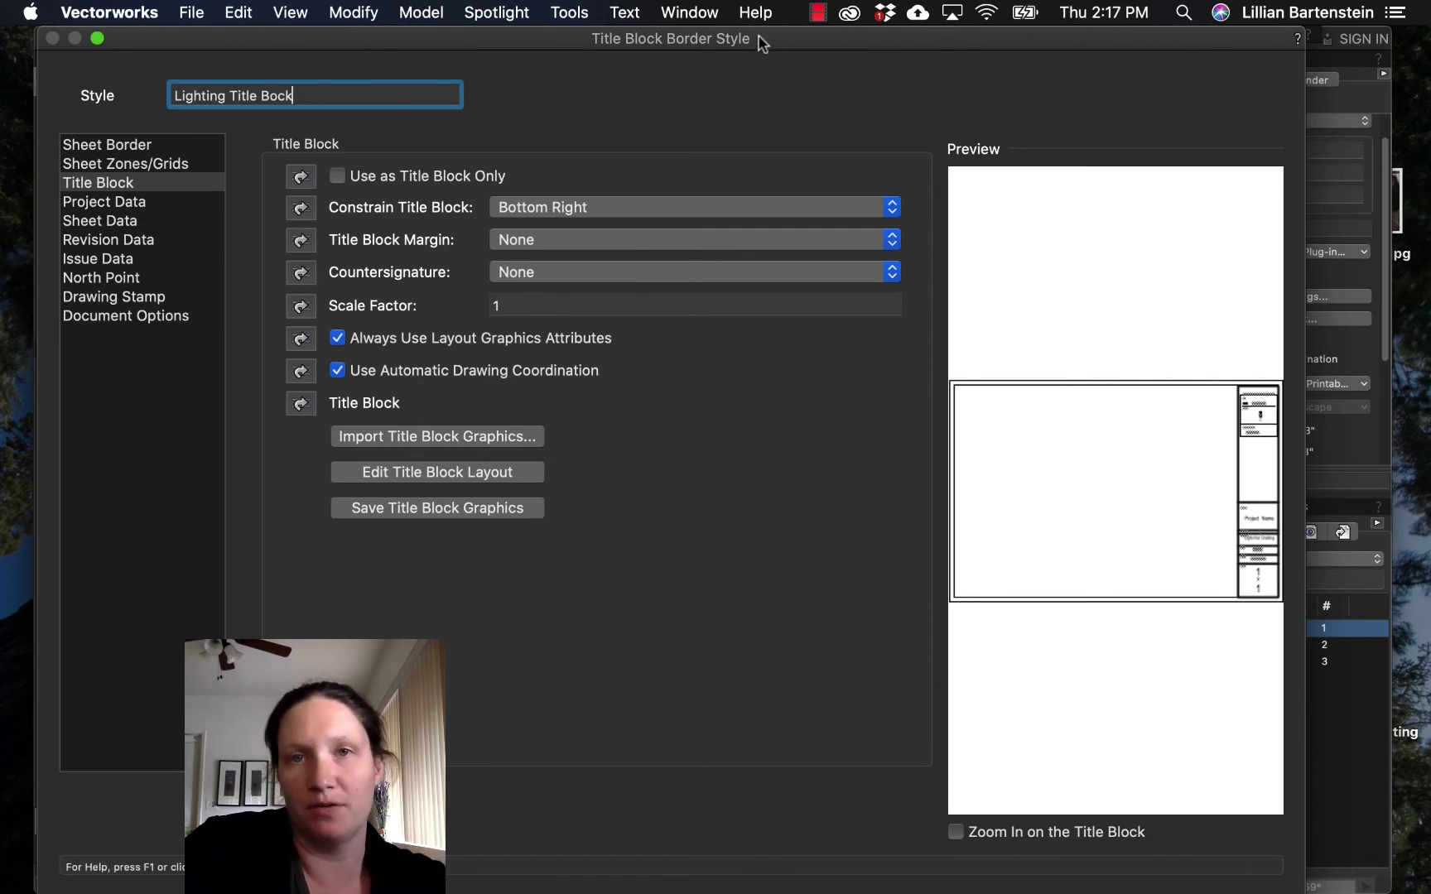
drag(761, 38, 0, 10)
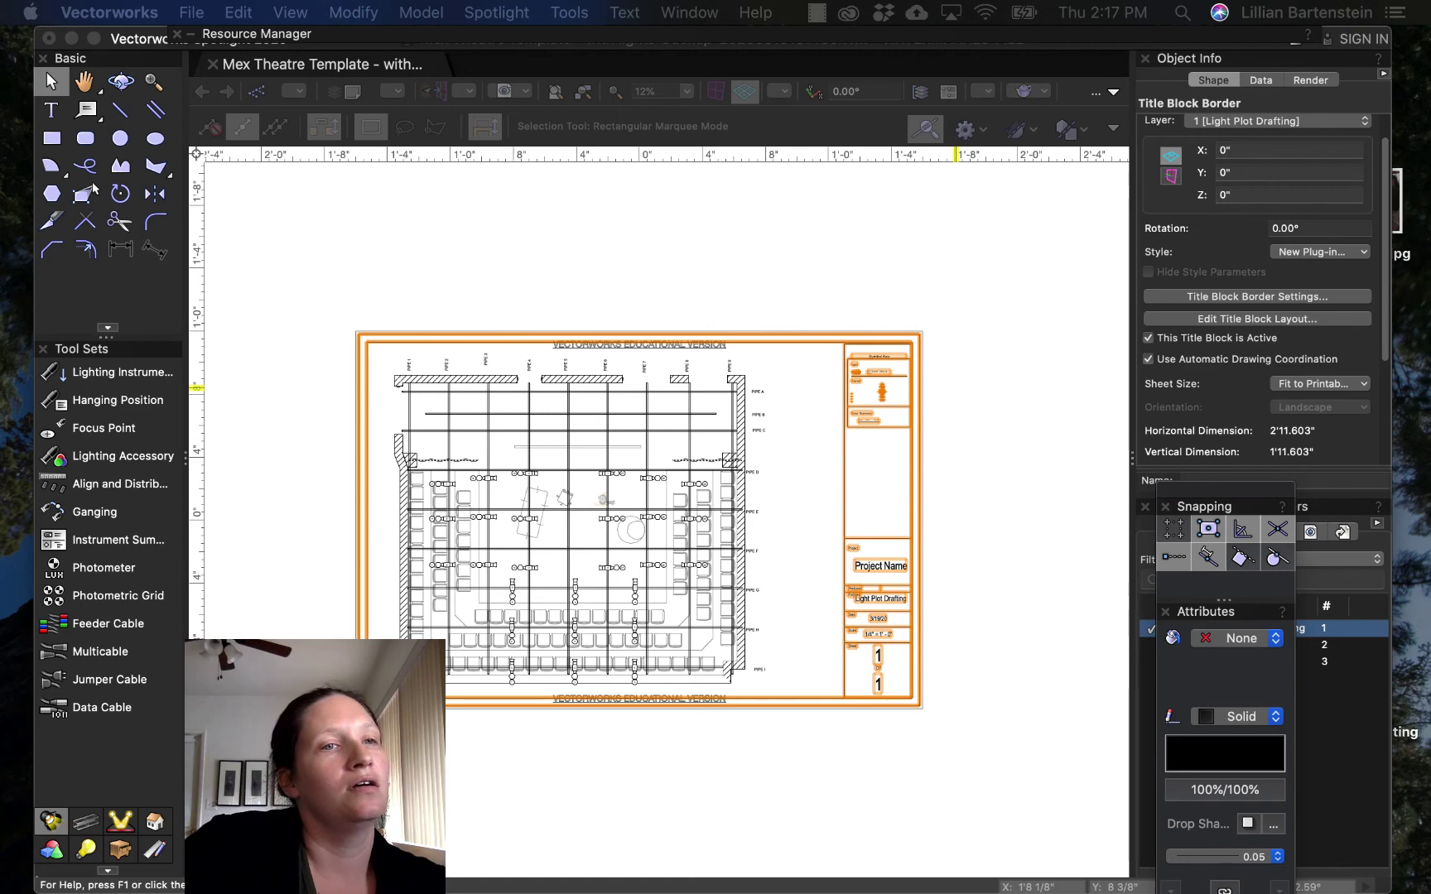
click(94, 190)
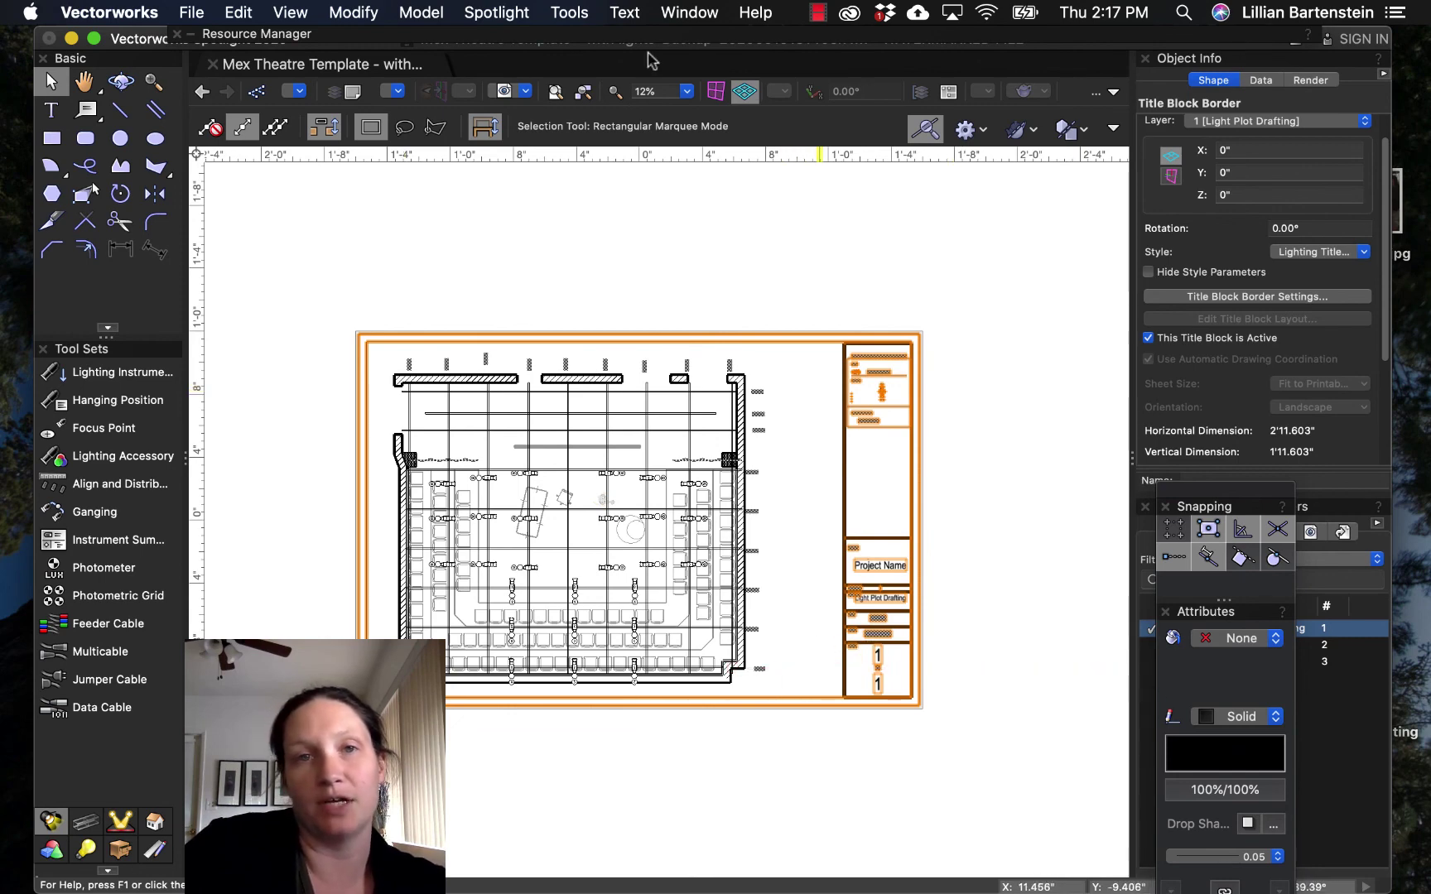
Step: Examine the document's Title Block Styles resources and the styled title block on the Light Plot Drafting sheet
click(515, 37)
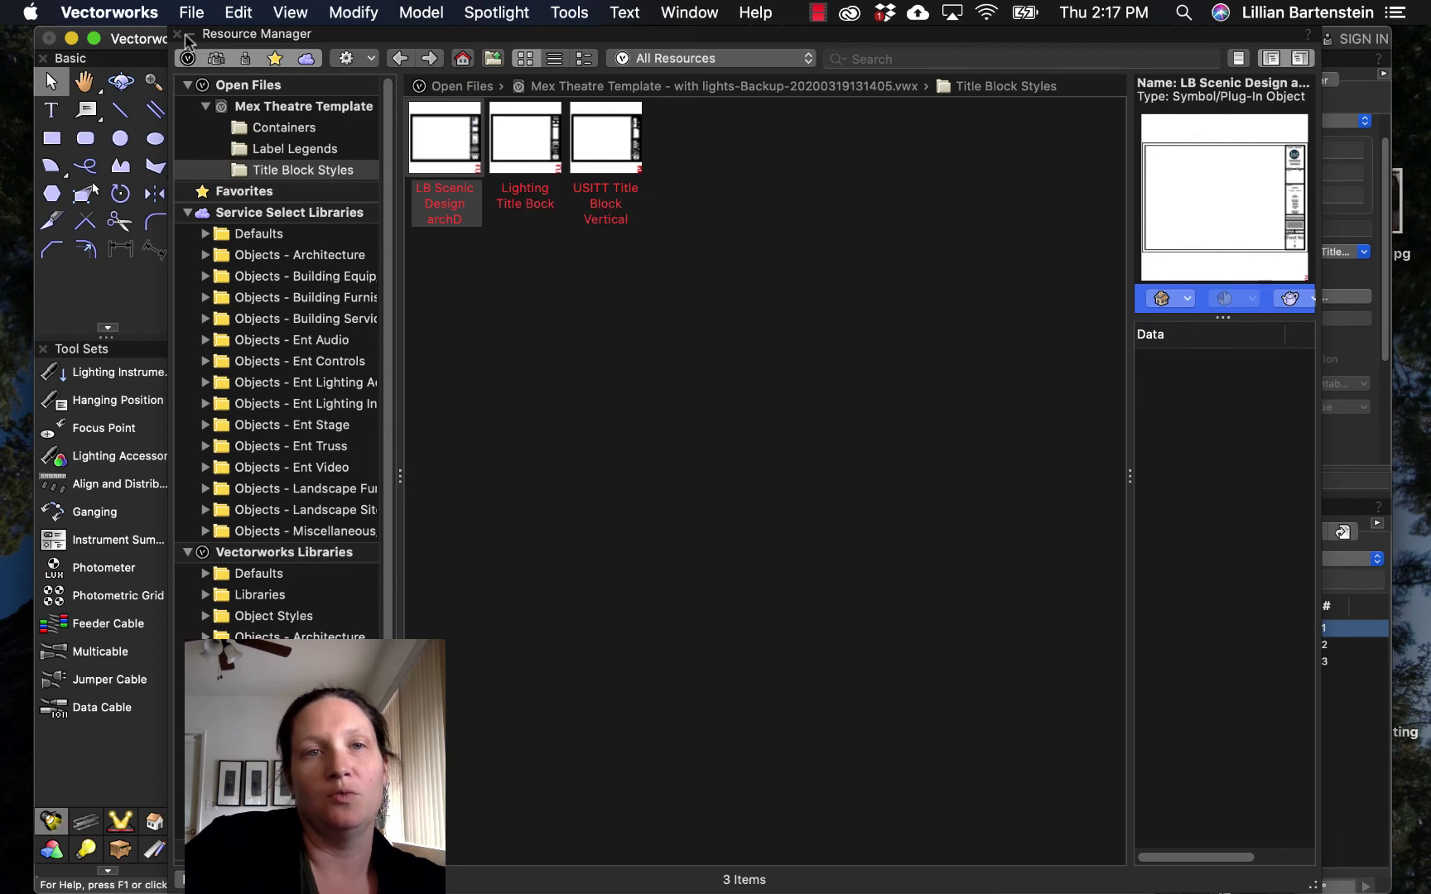
click(130, 300)
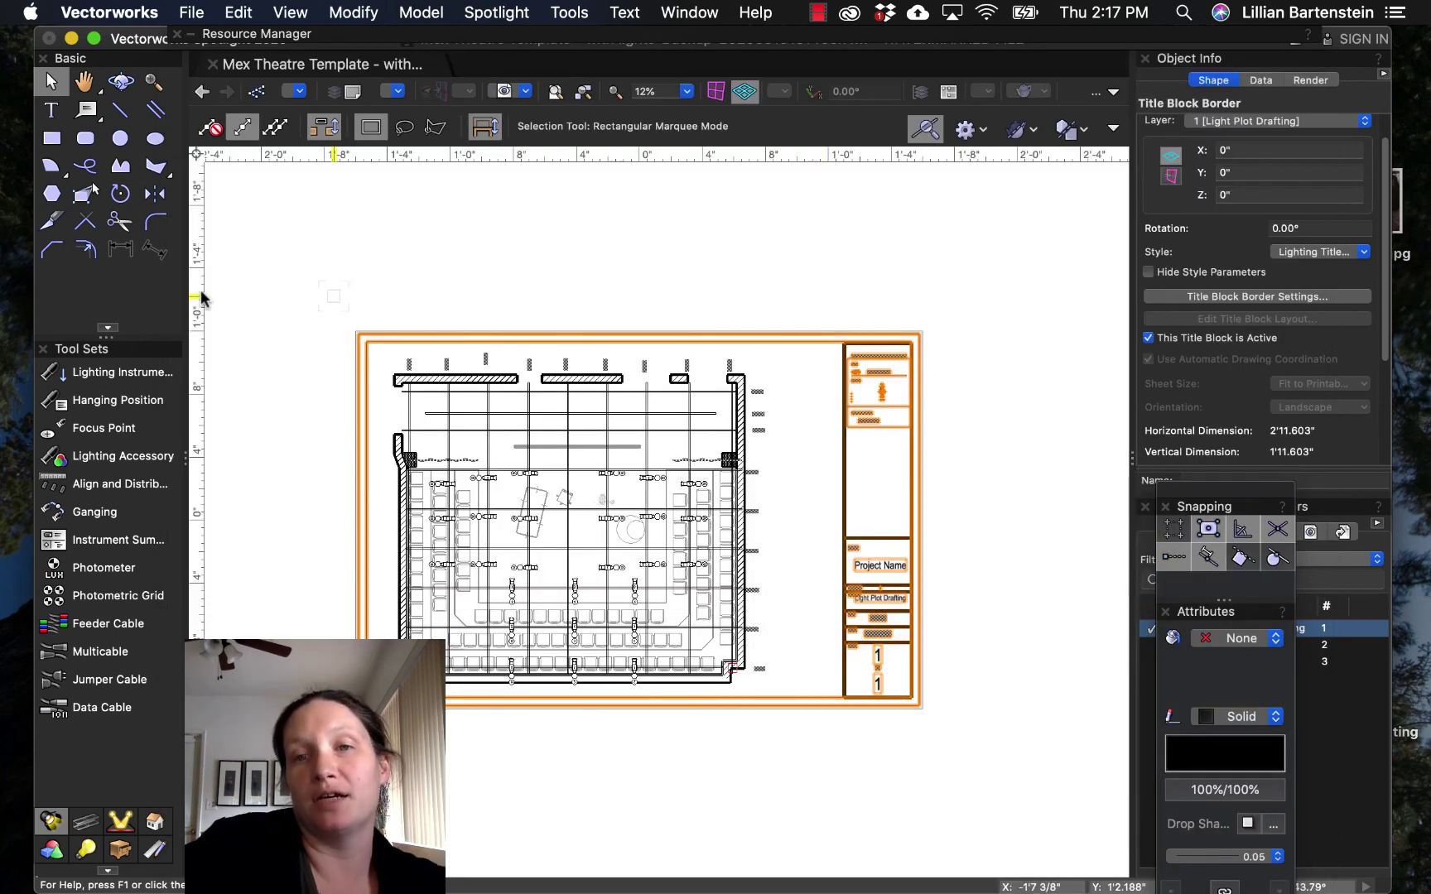
scroll(728, 455, up, 3)
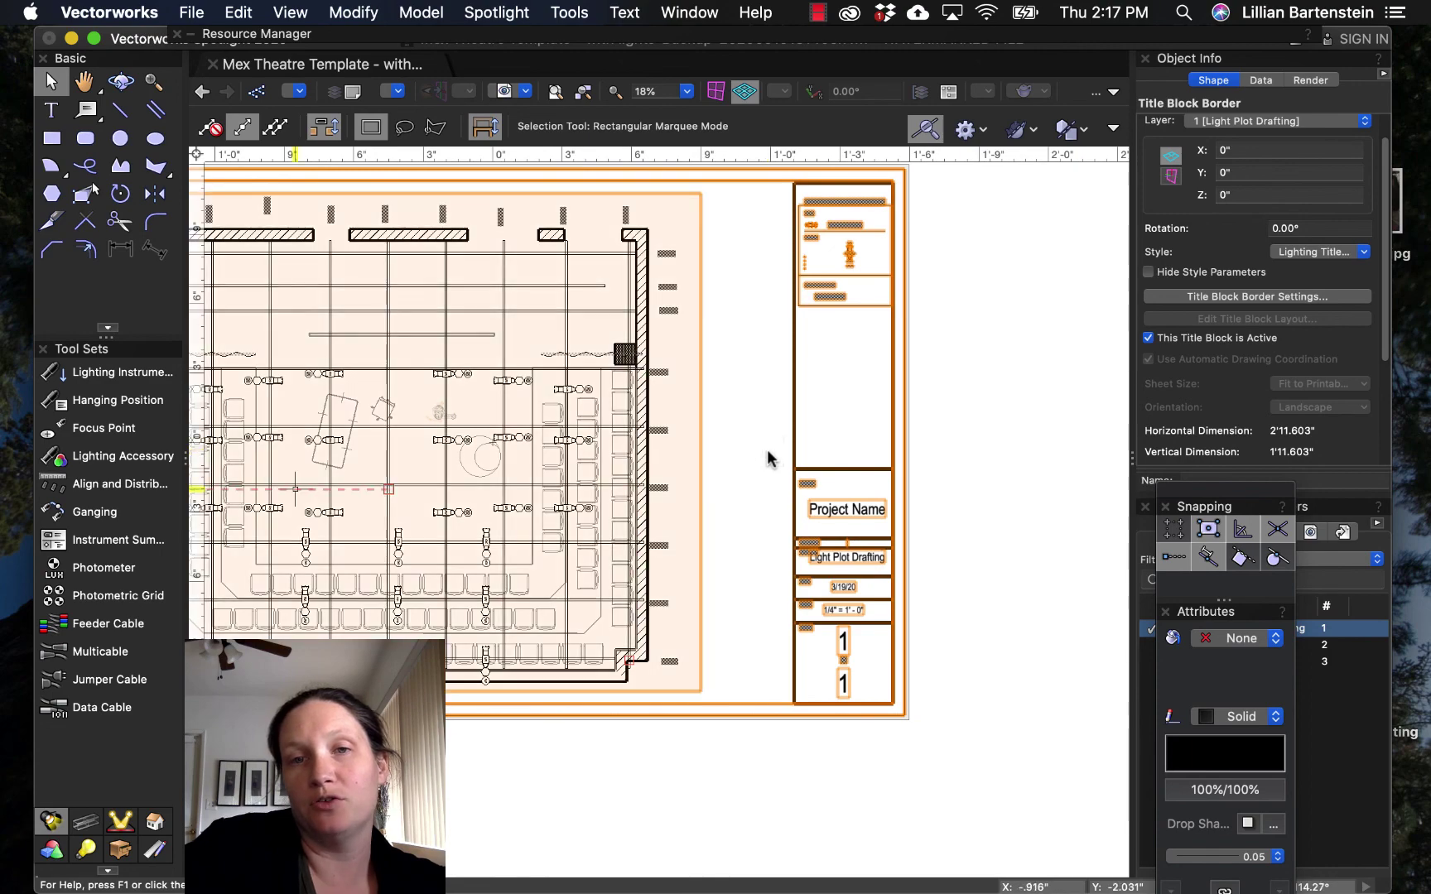
scroll(768, 457, down, 2)
key(h)
drag(836, 576, 839, 577)
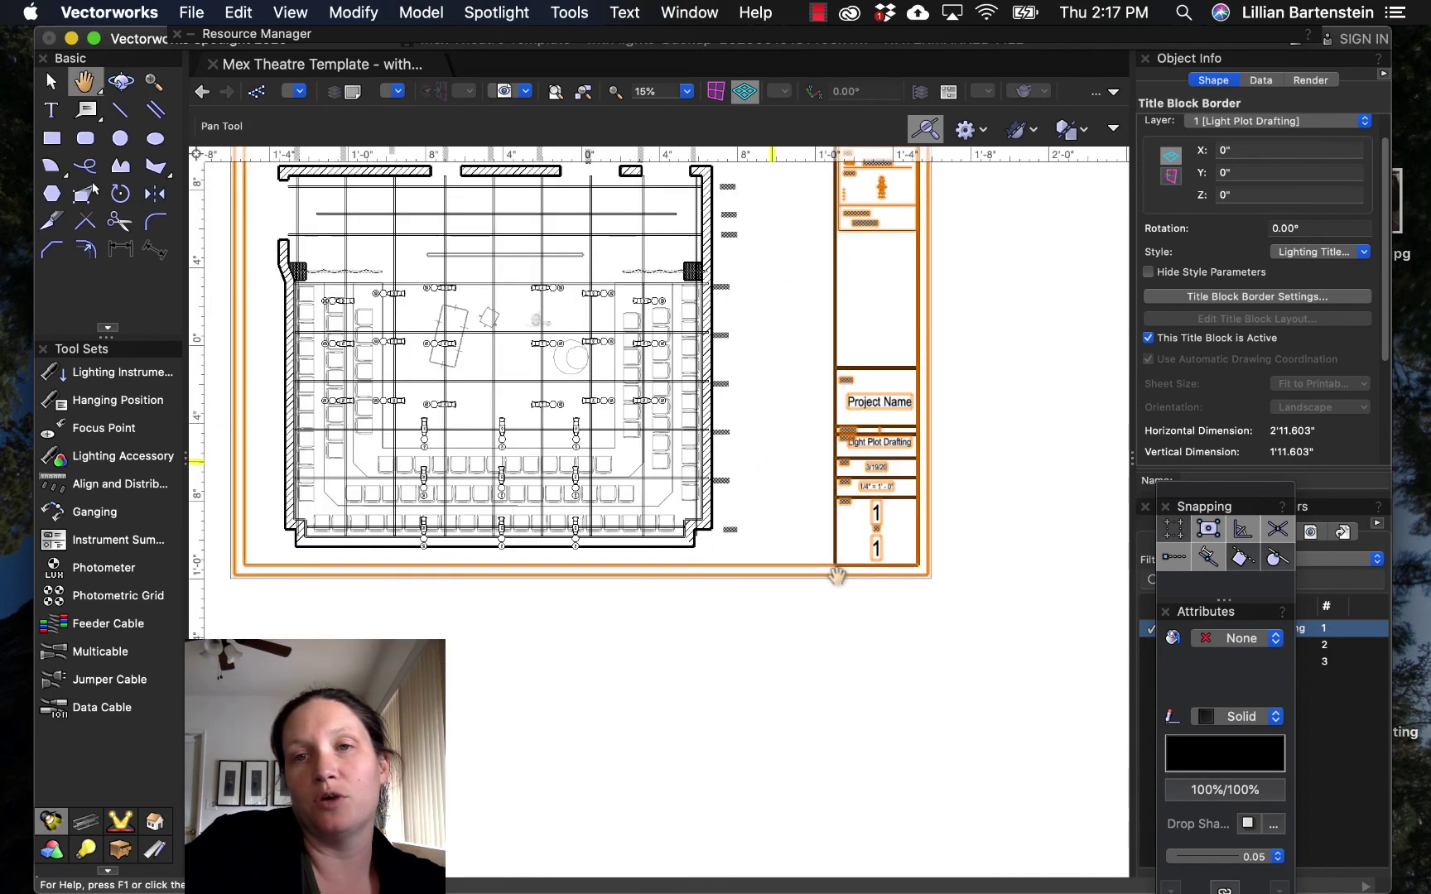
key(x)
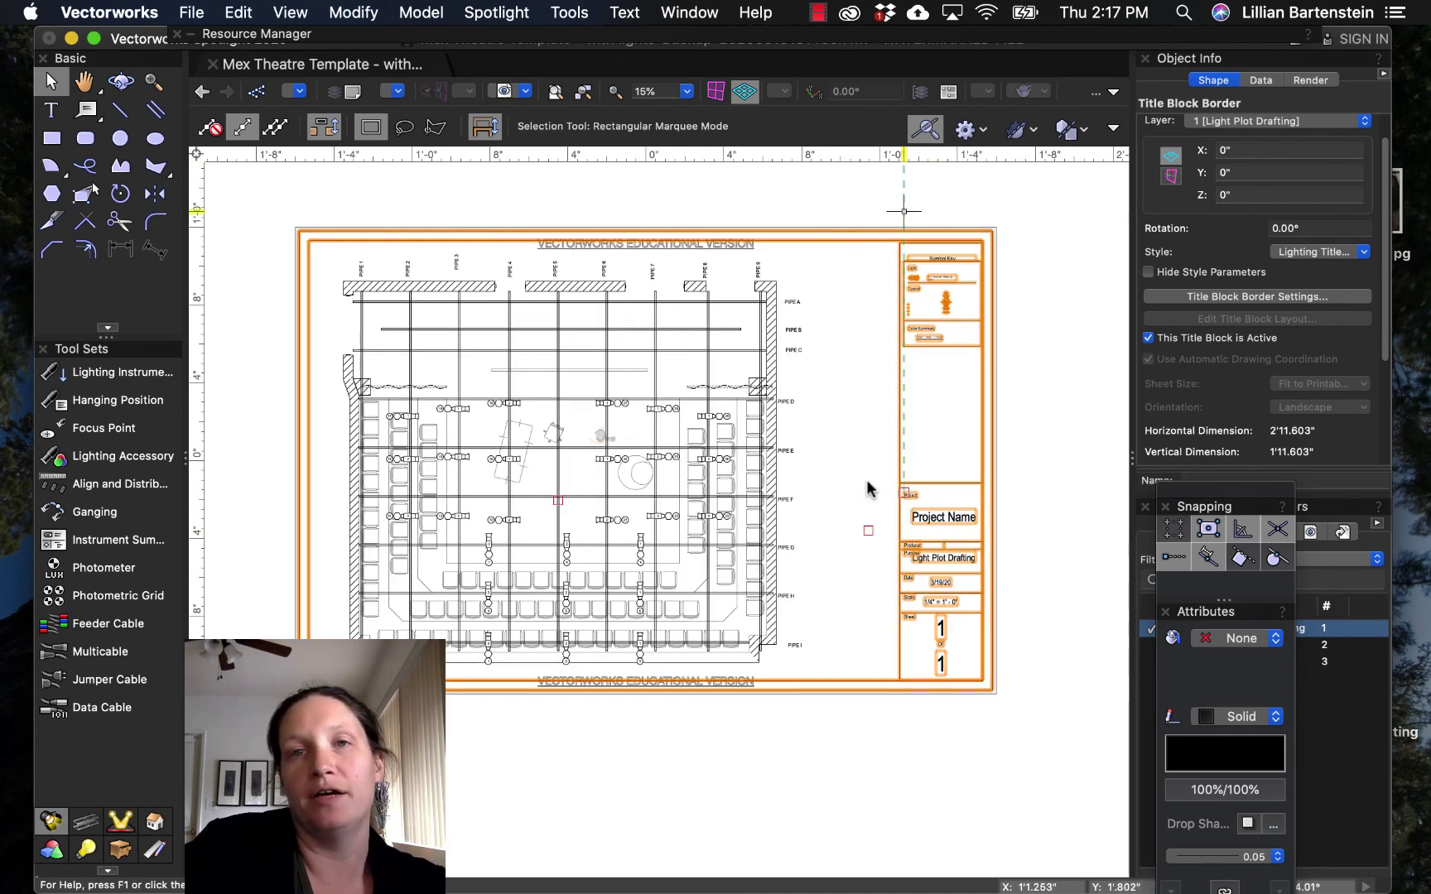
mouse_move(796, 32)
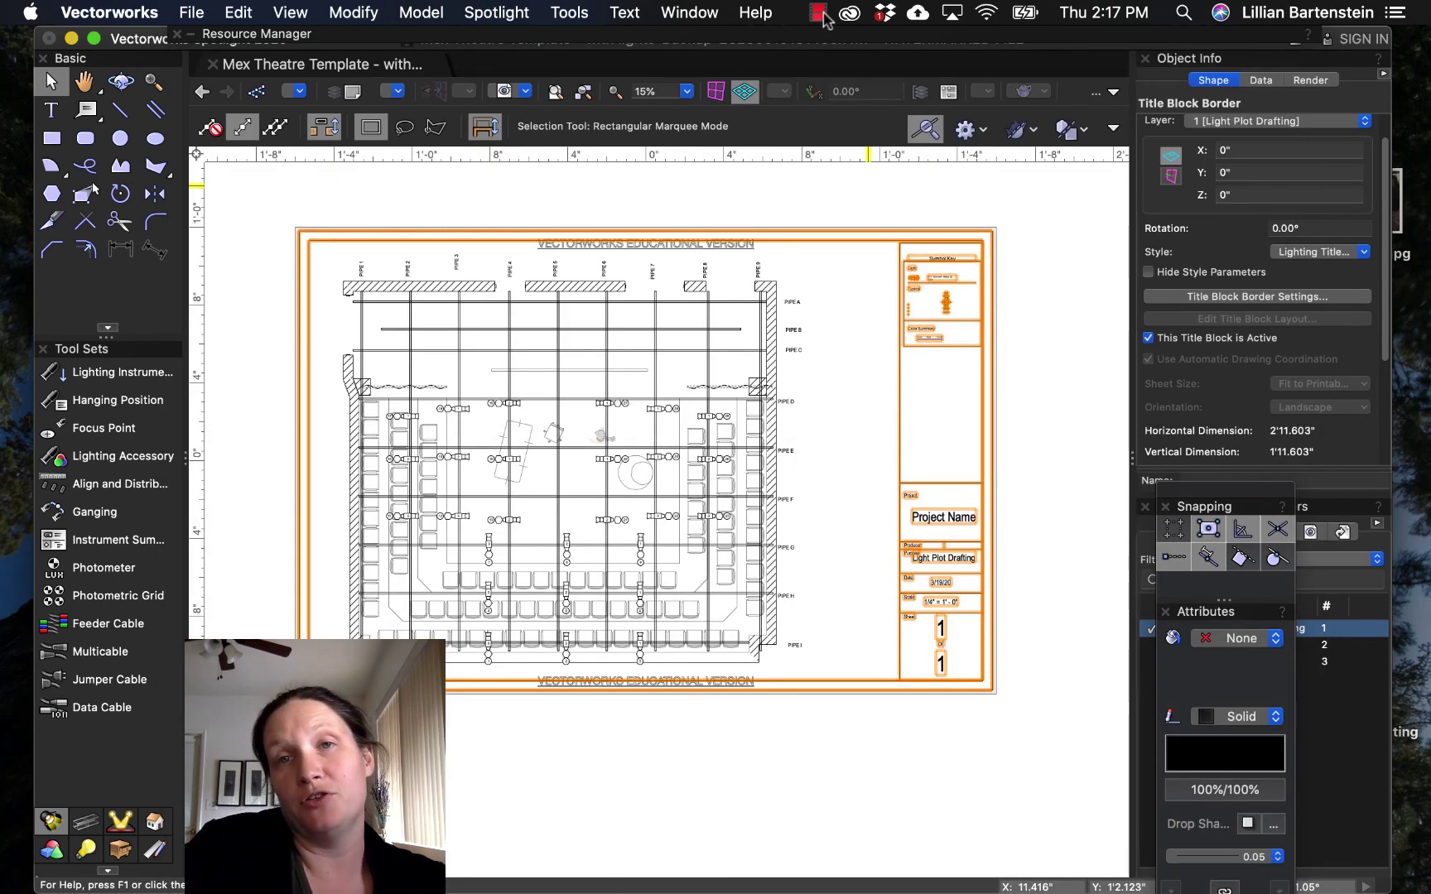
click(817, 13)
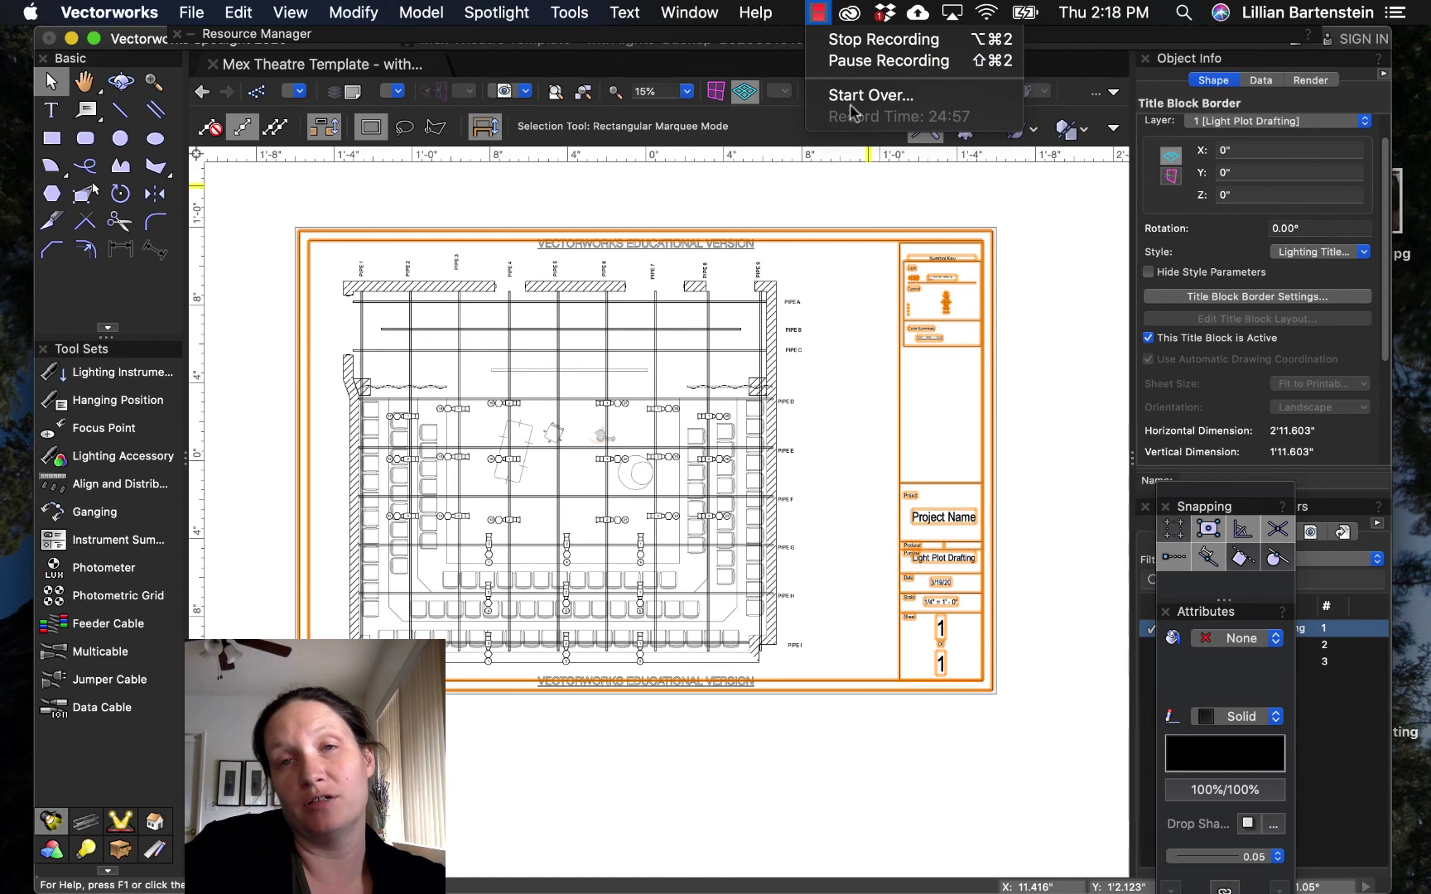